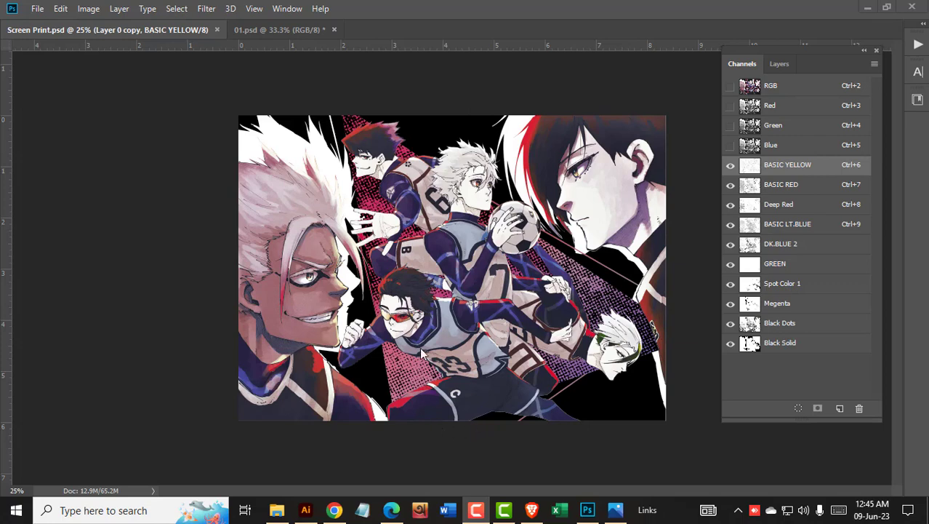
# Step: Examine the full-colour separated artwork up close and look over the list of recorded actions
pyautogui.click(406, 223)
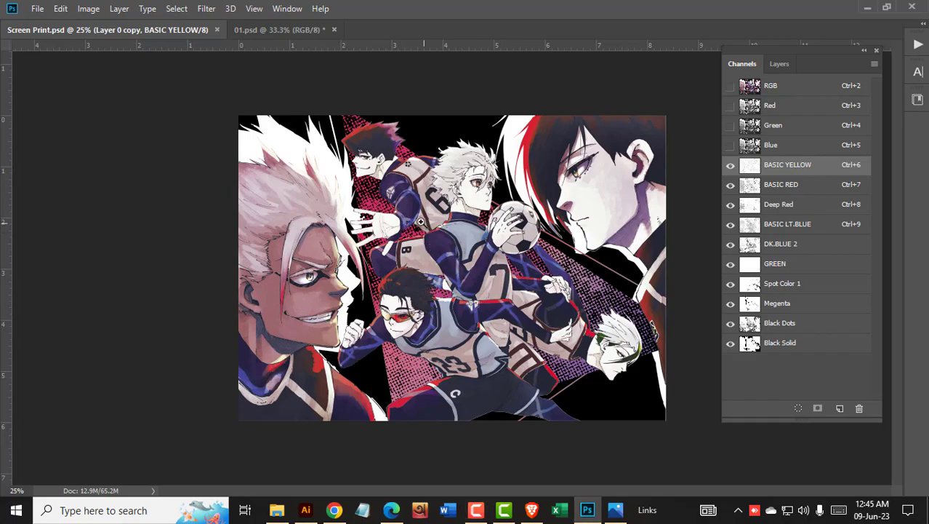
pyautogui.moveTo(416, 221); pyautogui.dragTo(429, 260)
pyautogui.click(918, 45)
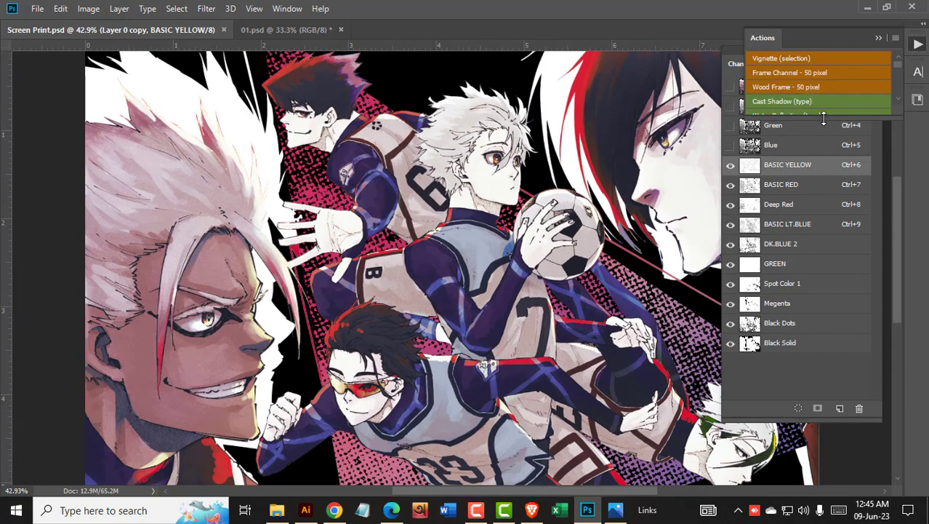
pyautogui.moveTo(823, 118); pyautogui.dragTo(826, 399)
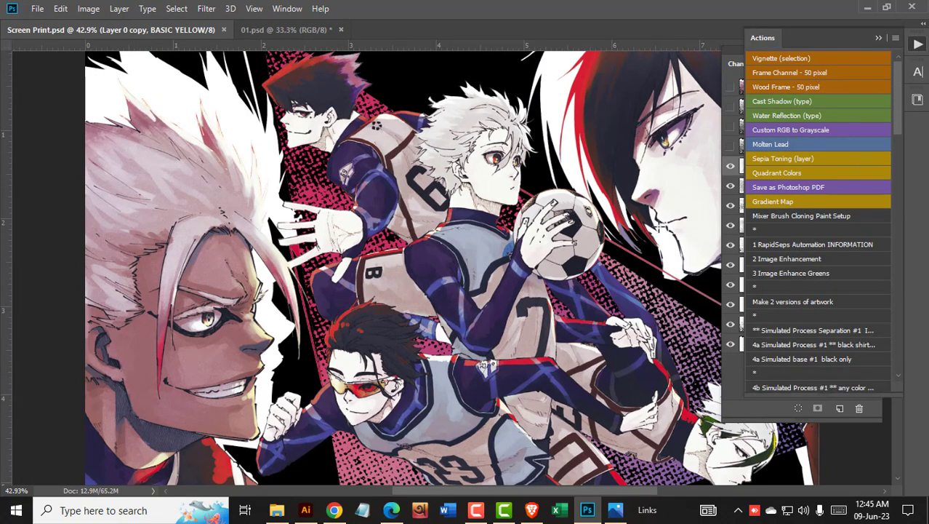
pyautogui.click(910, 47)
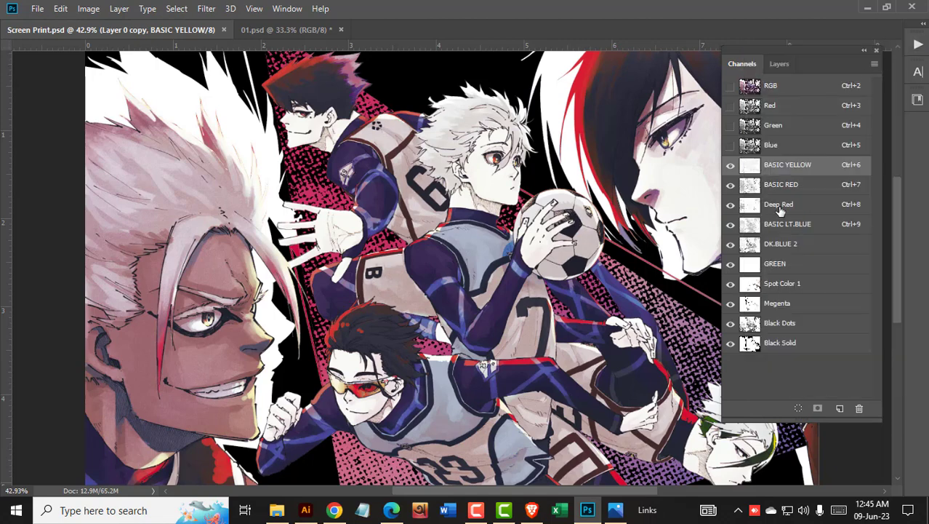
# Step: Isolate the Black Solid channel to examine its solid black background areas
pyautogui.click(730, 343)
pyautogui.click(789, 346)
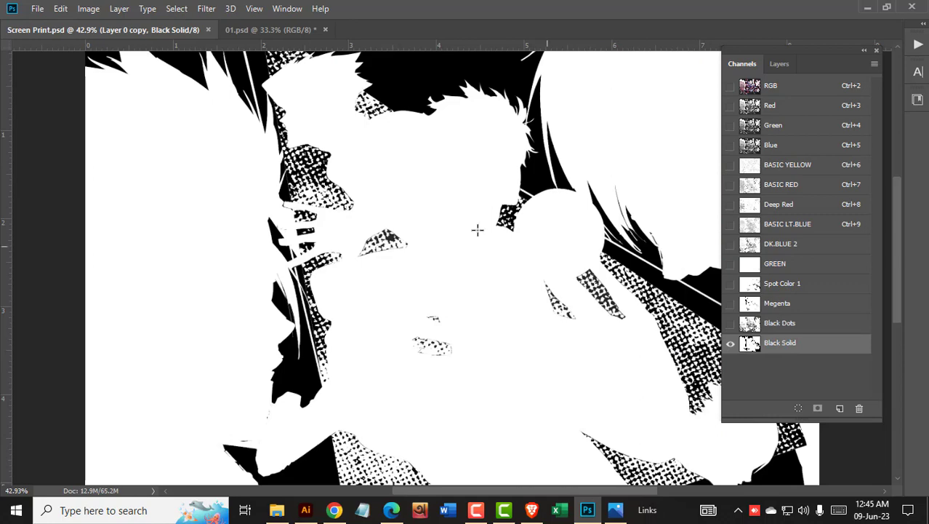
pyautogui.scroll(-1, 472, 234)
# Step: View each spot channel on its own, one after another, from BASIC YELLOW through Black Solid
pyautogui.click(791, 169)
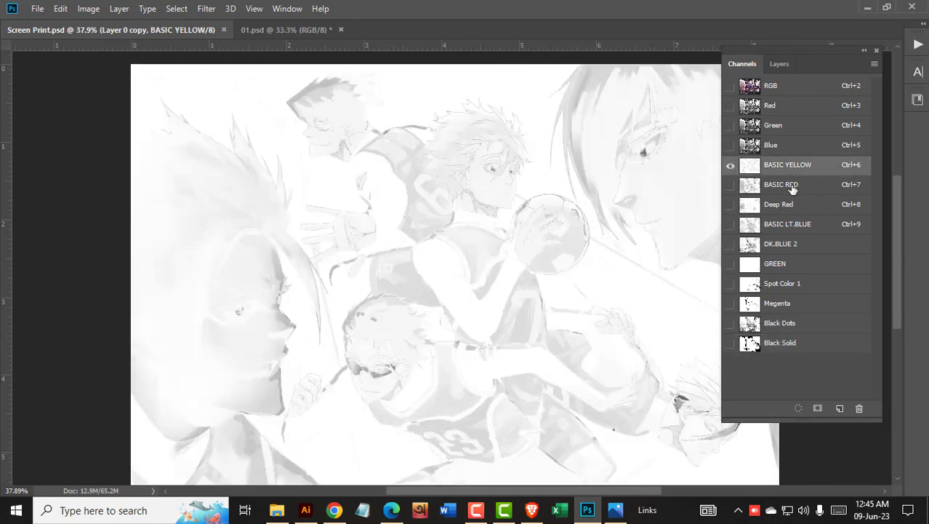
pyautogui.click(793, 186)
pyautogui.click(781, 210)
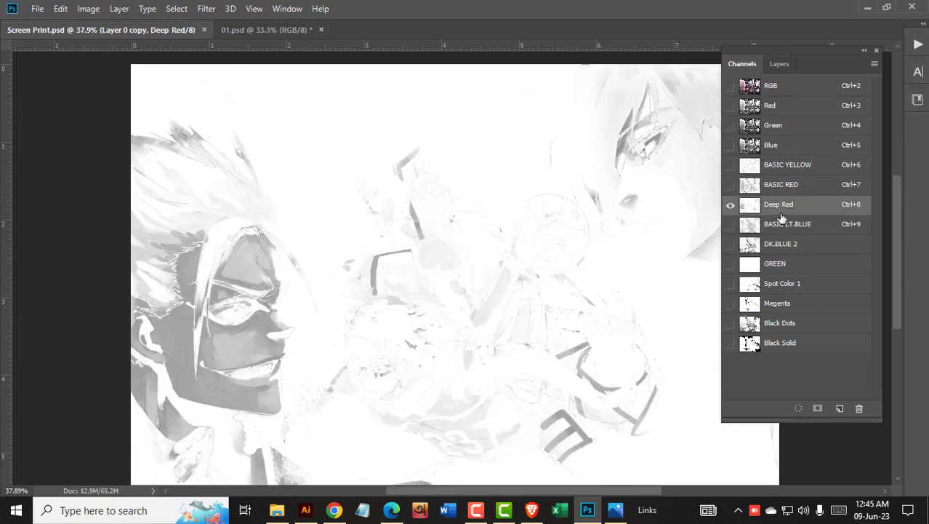
pyautogui.click(782, 226)
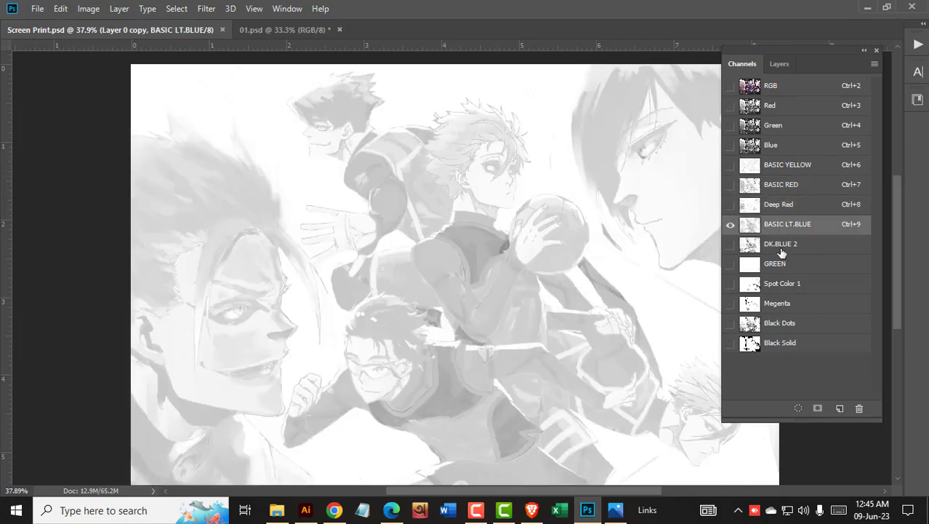
pyautogui.click(782, 248)
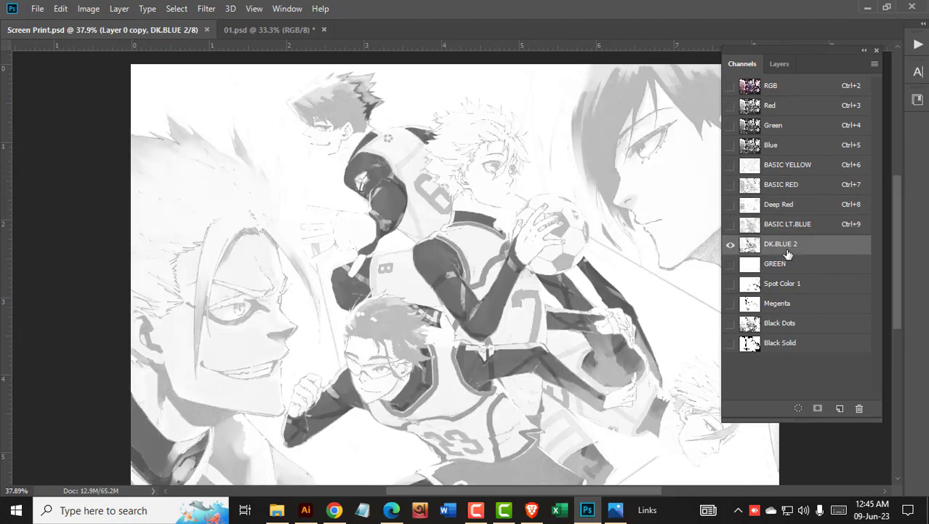
pyautogui.click(787, 268)
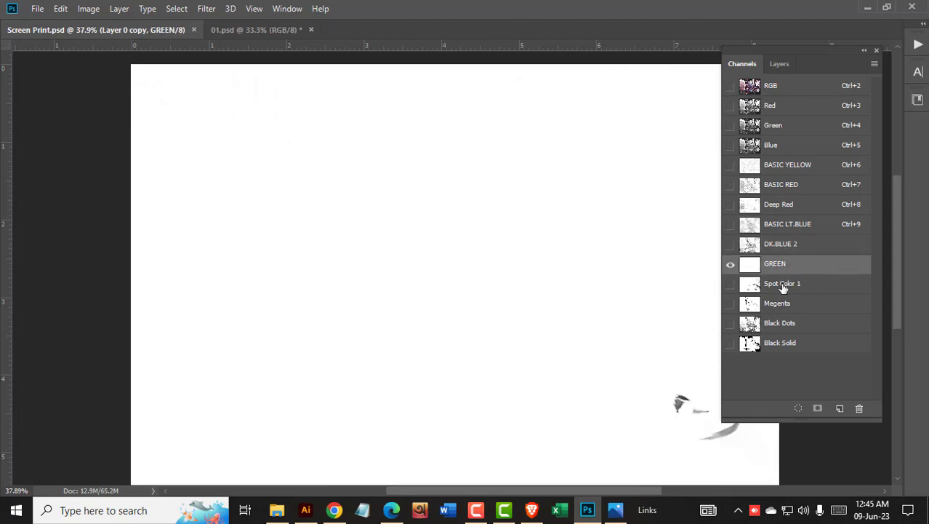
pyautogui.click(783, 290)
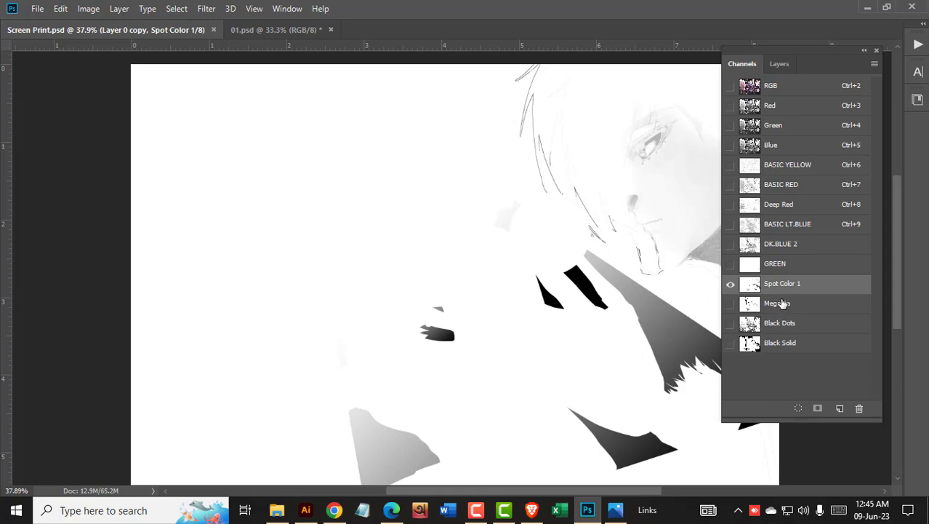
pyautogui.click(799, 311)
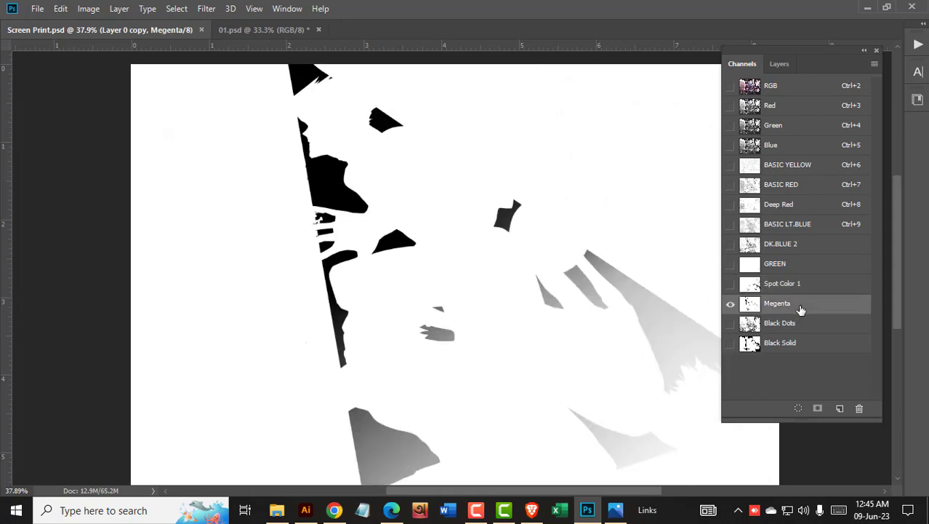
pyautogui.click(799, 329)
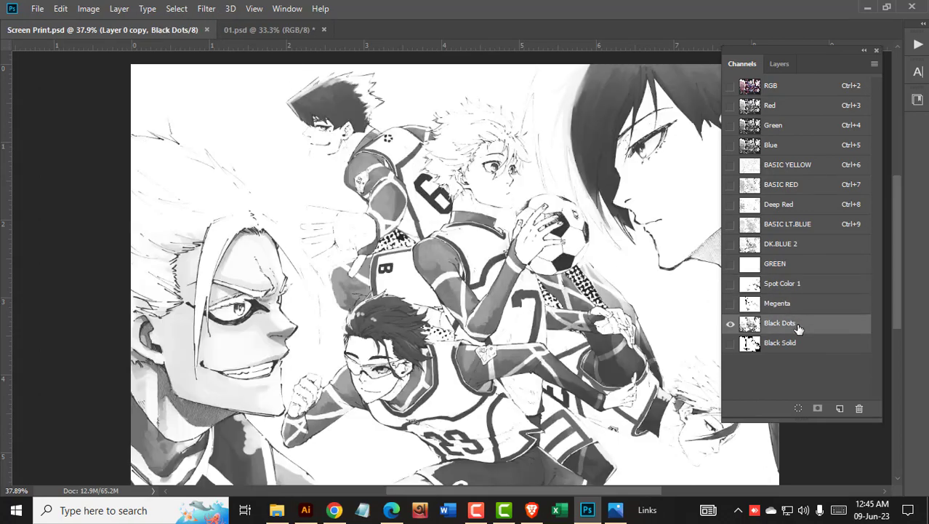
pyautogui.click(798, 348)
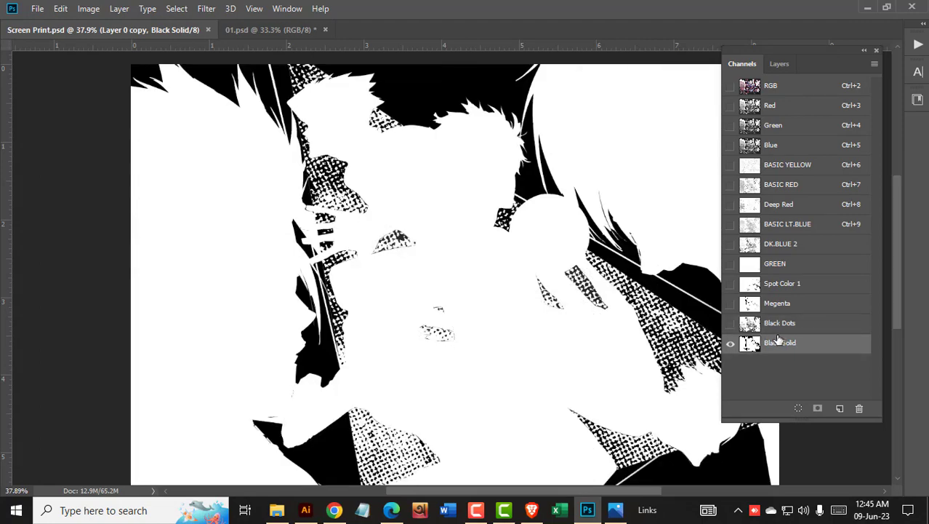
# Step: Compare the Black Dots channel with the Black Solid channel, examining the shading and background detail of each
pyautogui.click(777, 328)
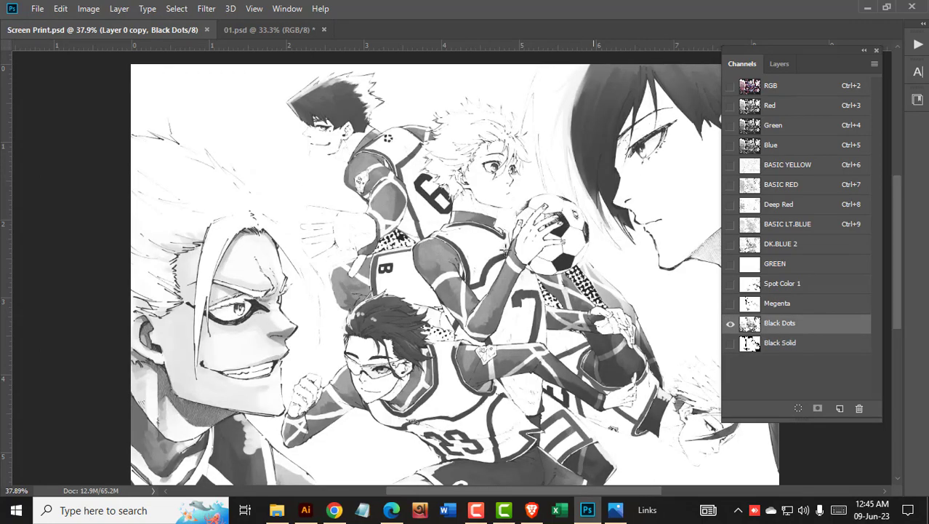
pyautogui.moveTo(434, 252); pyautogui.dragTo(485, 290)
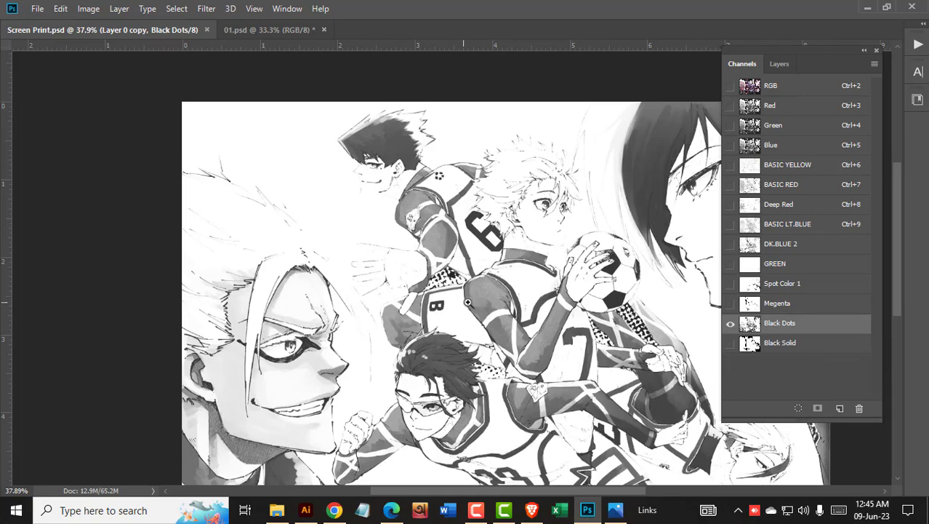
pyautogui.scroll(3, 495, 277)
pyautogui.scroll(-1, 490, 332)
pyautogui.scroll(-2, 491, 332)
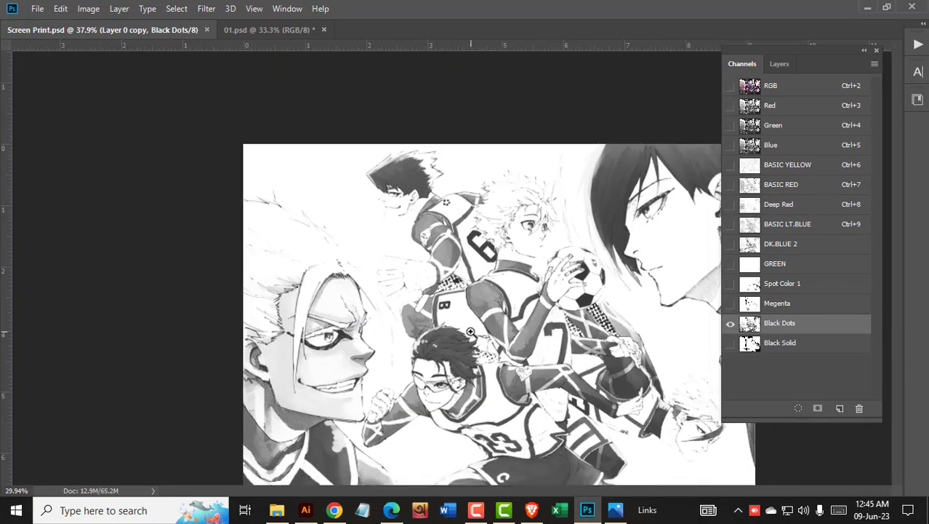
pyautogui.click(796, 347)
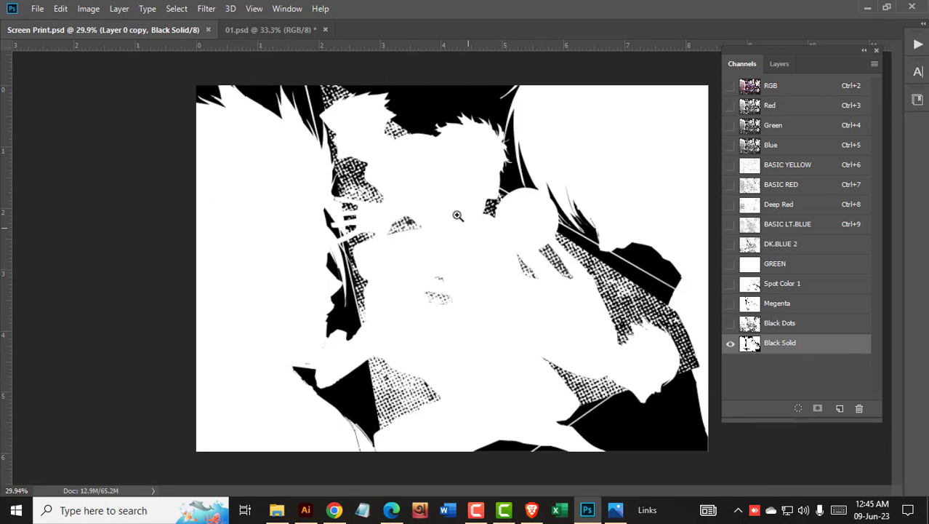
pyautogui.scroll(3, 512, 189)
pyautogui.scroll(2, 512, 190)
pyautogui.scroll(-5, 540, 214)
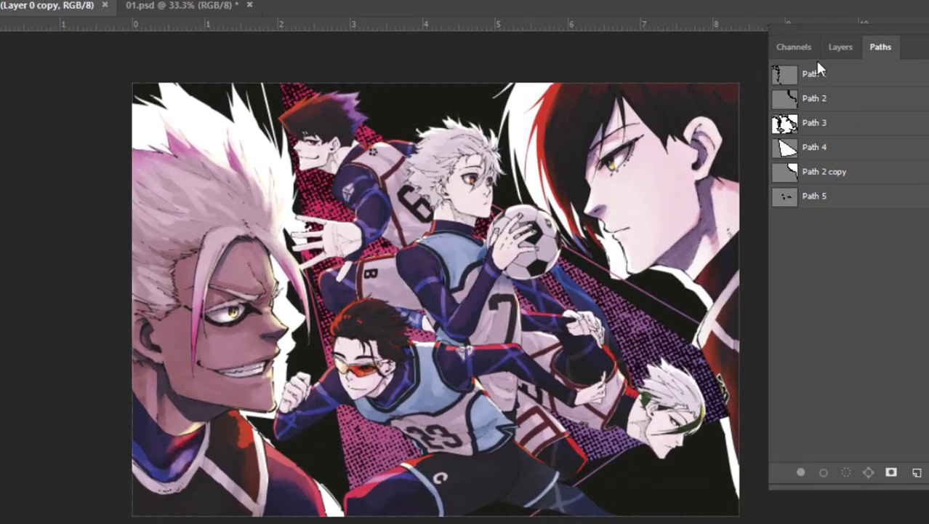
# Step: Load Path 3, the outline around the characters, as a selection and clear that selection
pyautogui.click(801, 46)
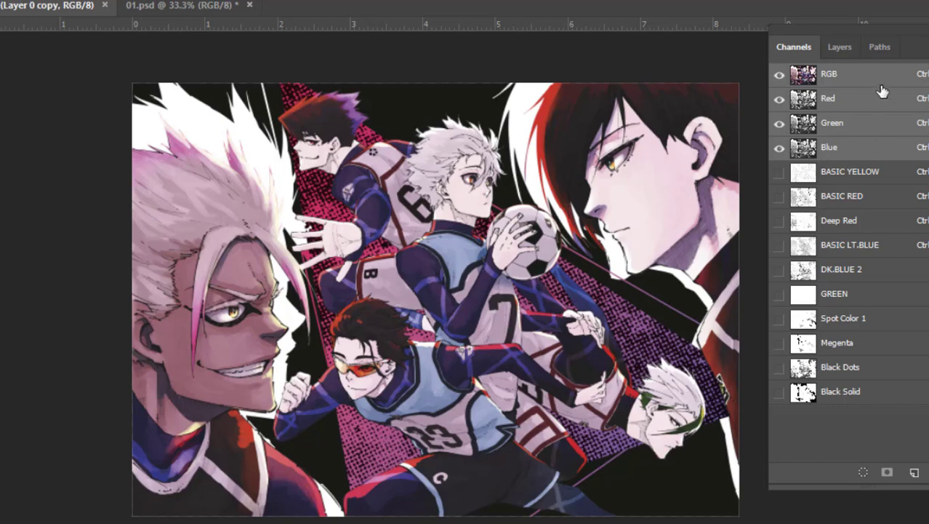
pyautogui.click(879, 55)
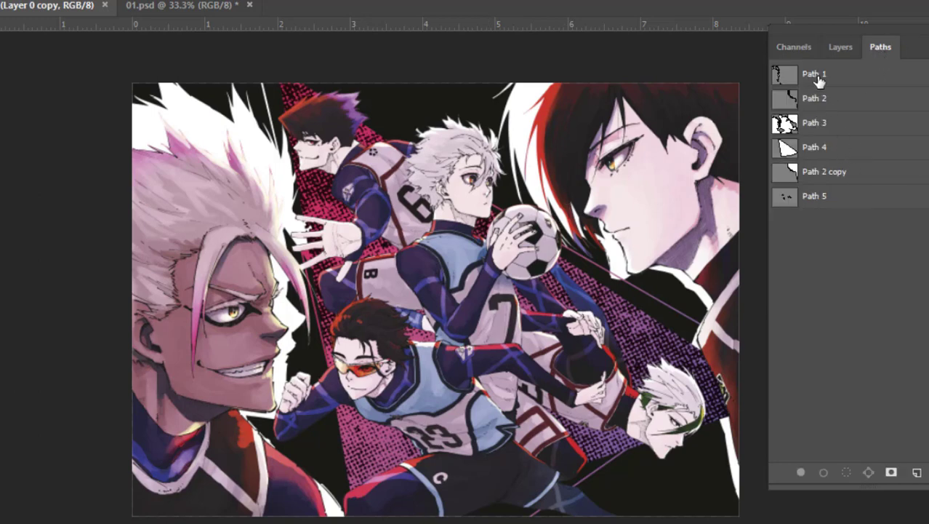
pyautogui.click(820, 128)
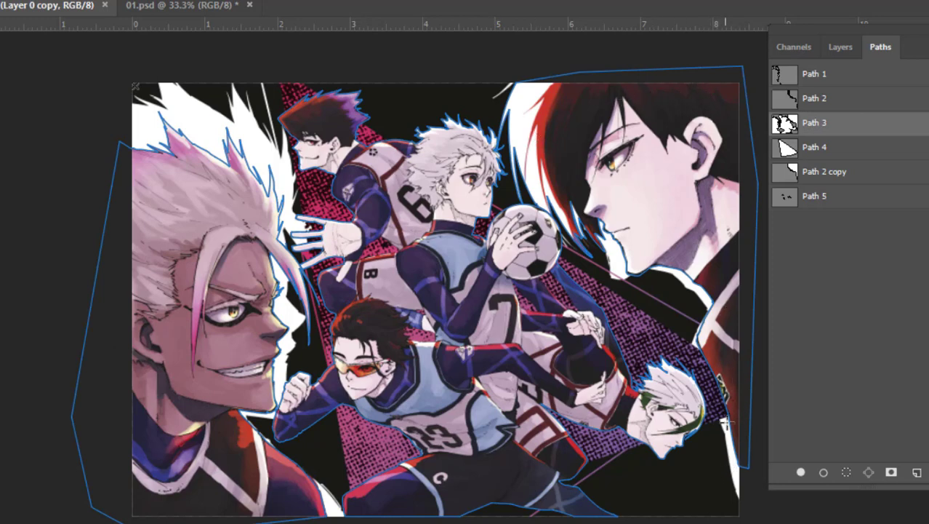
pyautogui.hotkey('ctrl', 'Return')
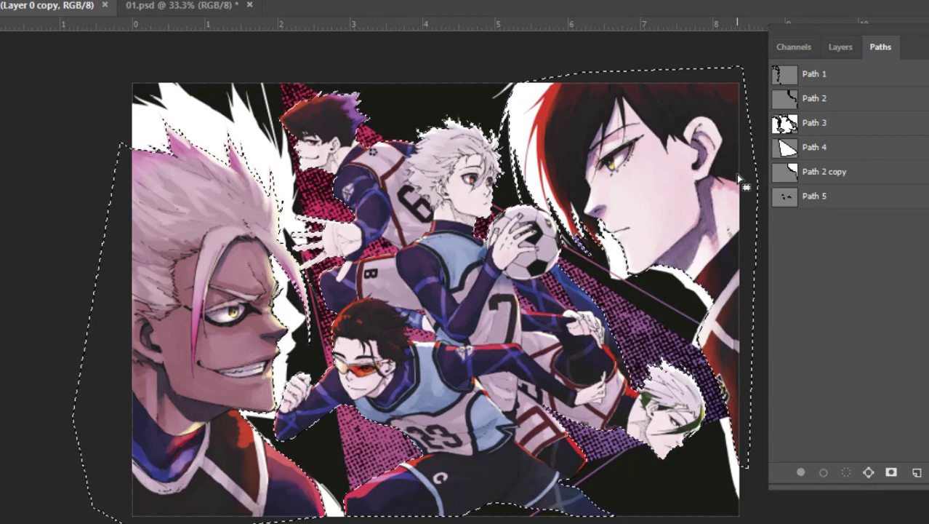
pyautogui.hotkey('ctrl', 'd')
# Step: View the outlines of Path 1, Path 2 and Path 3 over the artwork, leaving no path active
pyautogui.click(788, 76)
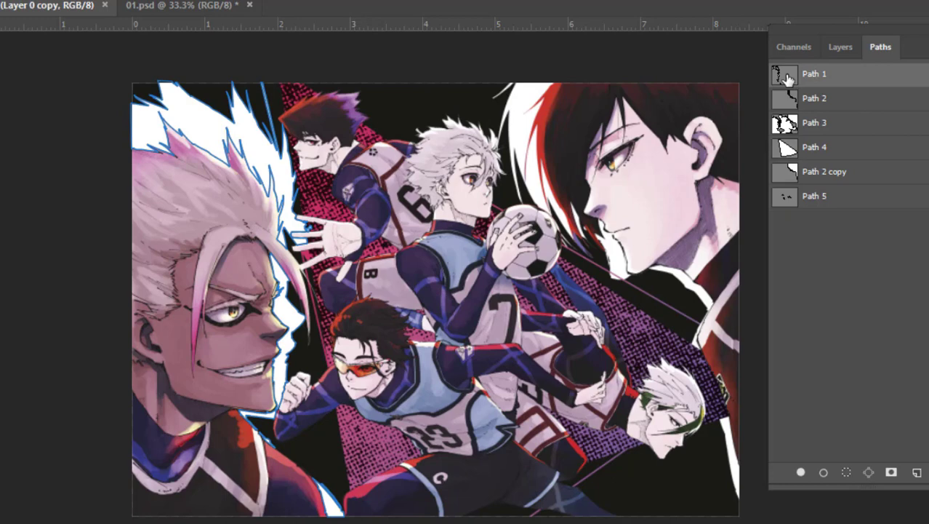
pyautogui.click(835, 106)
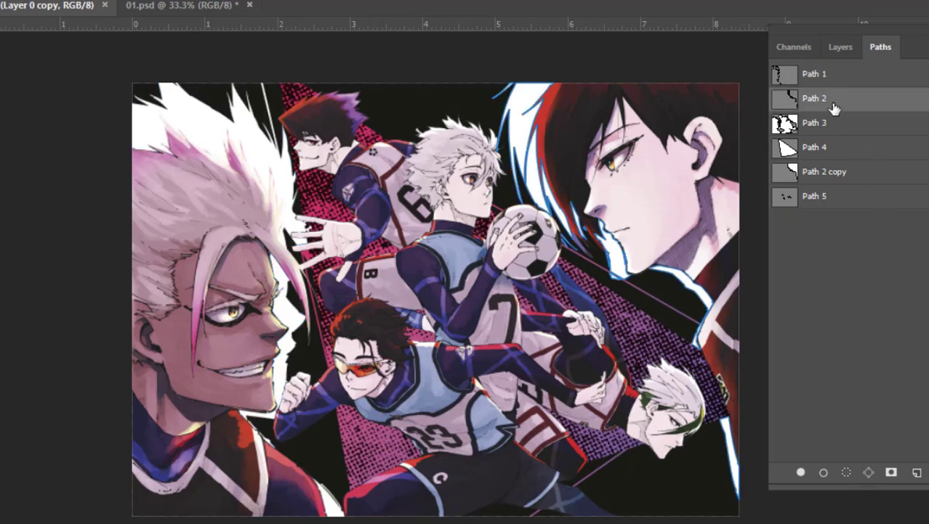
pyautogui.click(824, 130)
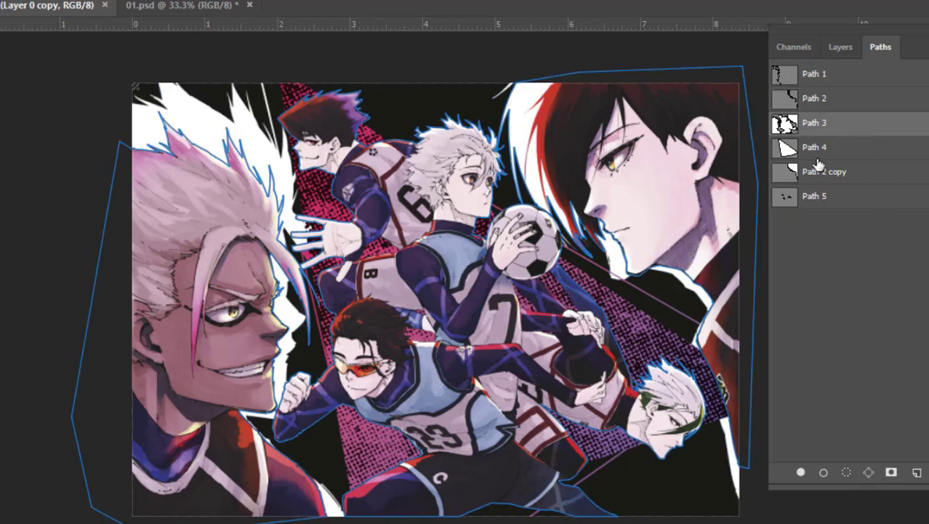
pyautogui.press('Escape')
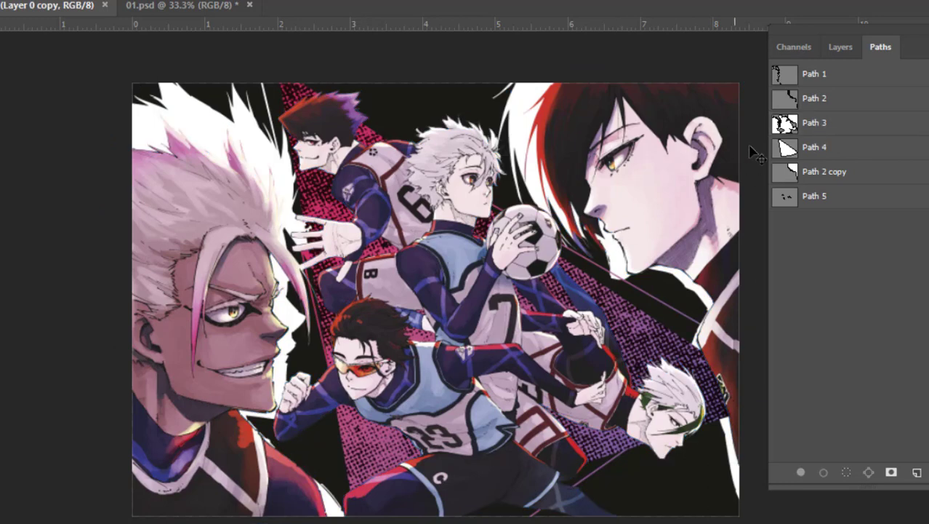
# Step: Load Path 4 as a selection around the halftone background shape and examine the area it covers
pyautogui.keyDown('ctrl'); pyautogui.click(787, 148); pyautogui.keyUp('ctrl')
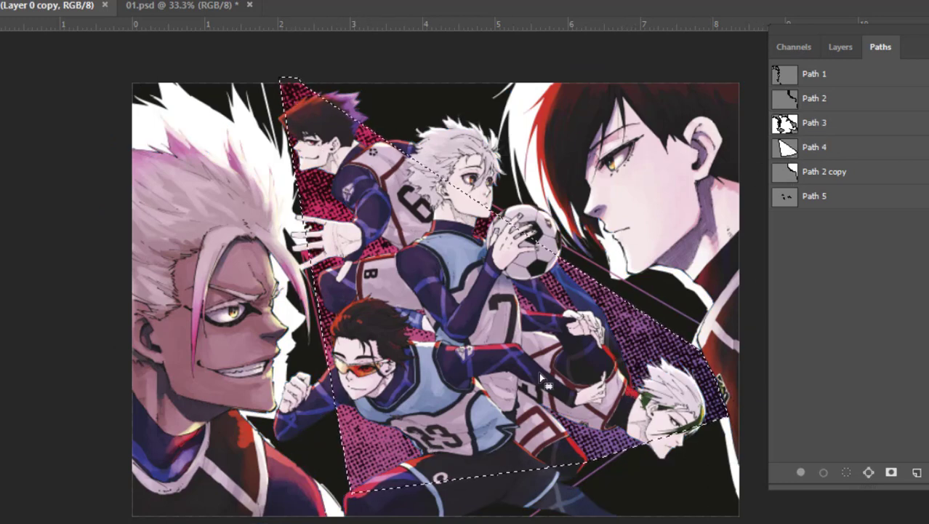
pyautogui.moveTo(638, 337); pyautogui.dragTo(614, 367)
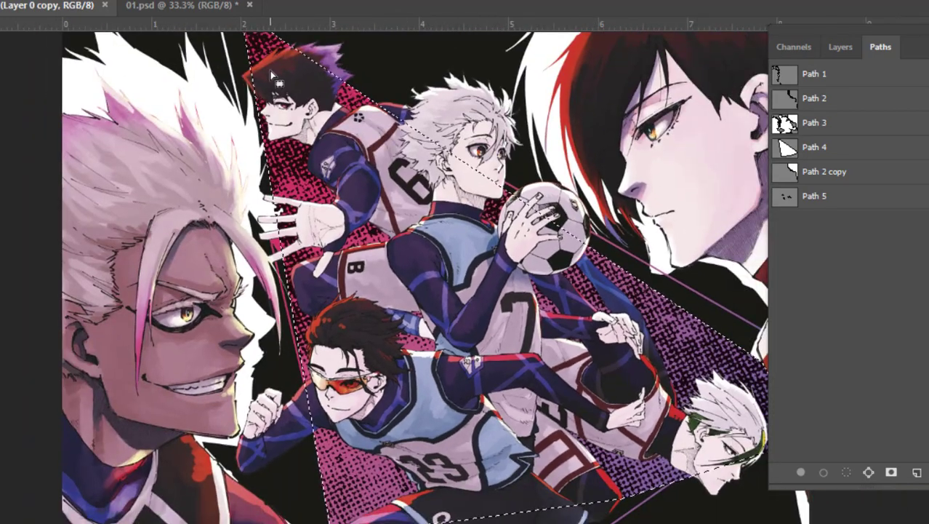
pyautogui.moveTo(676, 382); pyautogui.dragTo(730, 399)
pyautogui.moveTo(628, 355); pyautogui.dragTo(352, 356)
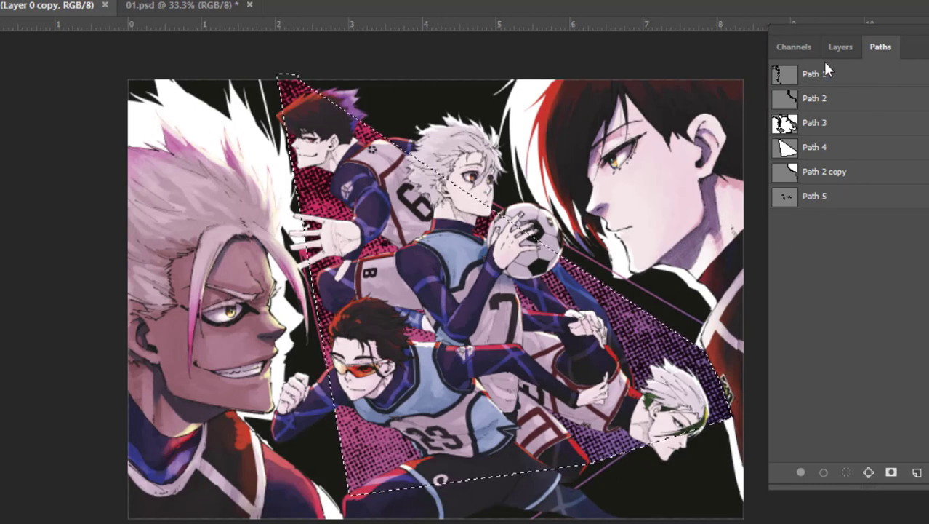
# Step: Switch to the 01.psd document and show its channels with the whole artwork at 25% zoom
pyautogui.click(793, 53)
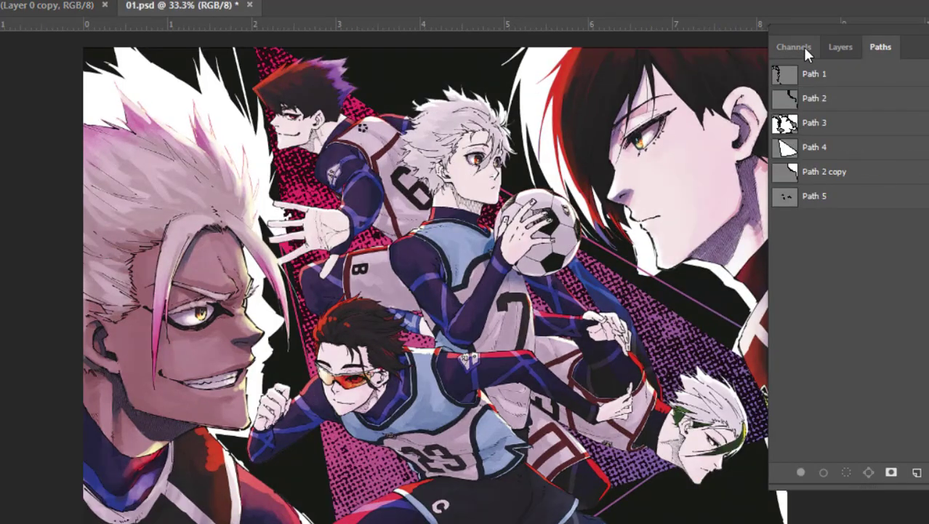
pyautogui.click(805, 49)
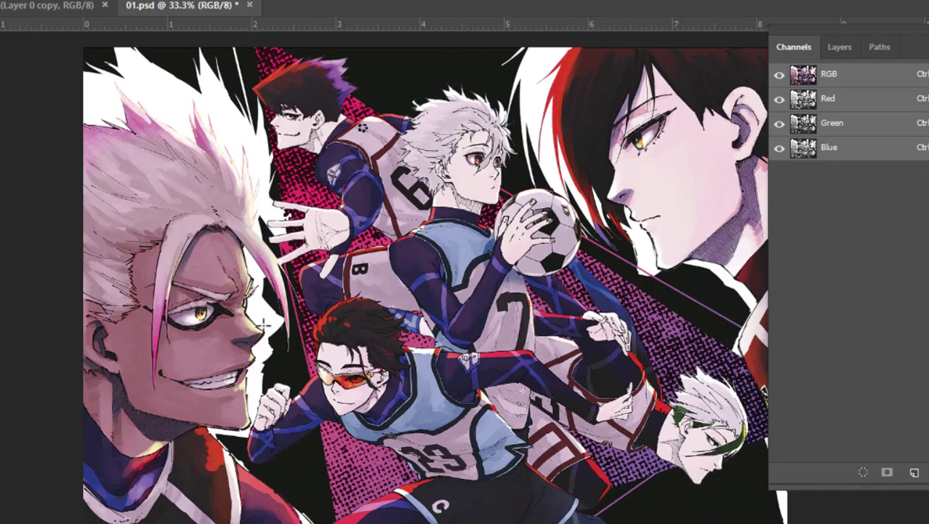
pyautogui.hotkey('ctrl', '-')
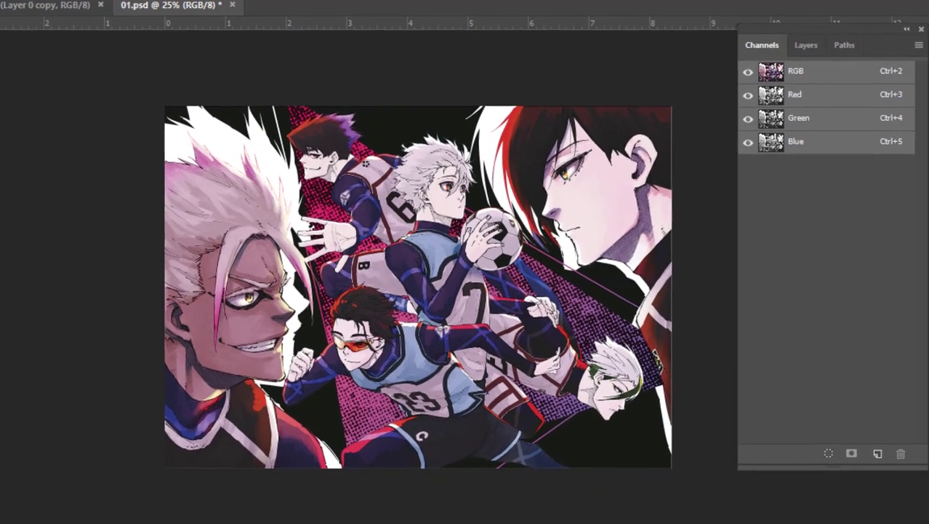
# Step: Run the "4b Simulated Process #1 ** any color" action on the artwork, continuing through its messages until it is finished
pyautogui.hotkey('alt', 'F9')
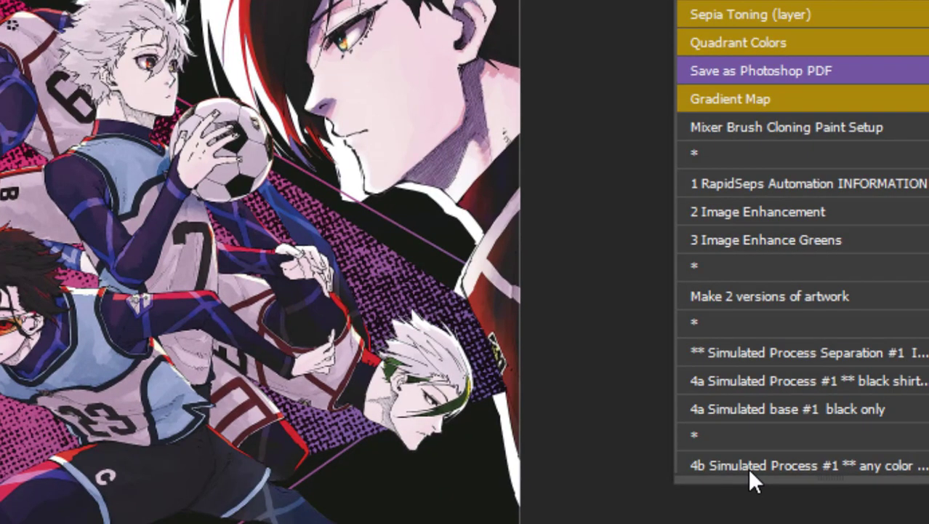
pyautogui.scroll(-2, 743, 491)
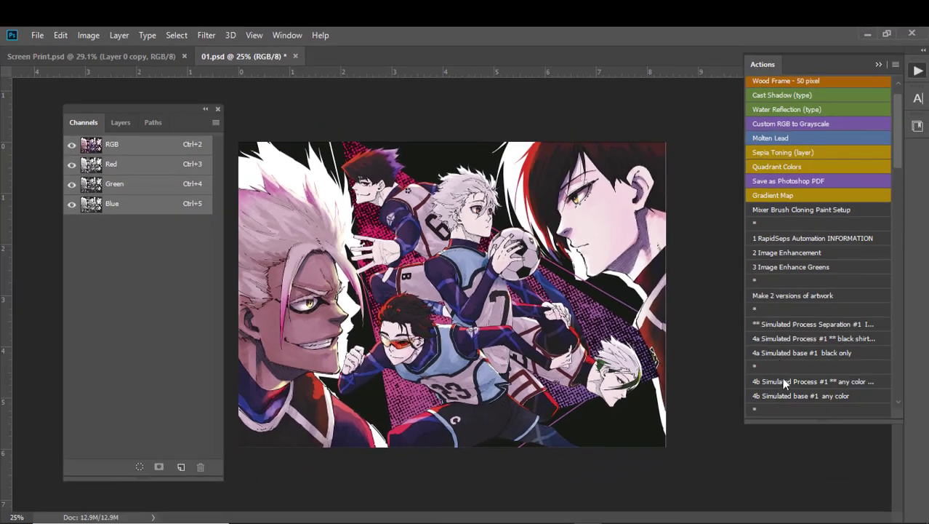
pyautogui.click(786, 387)
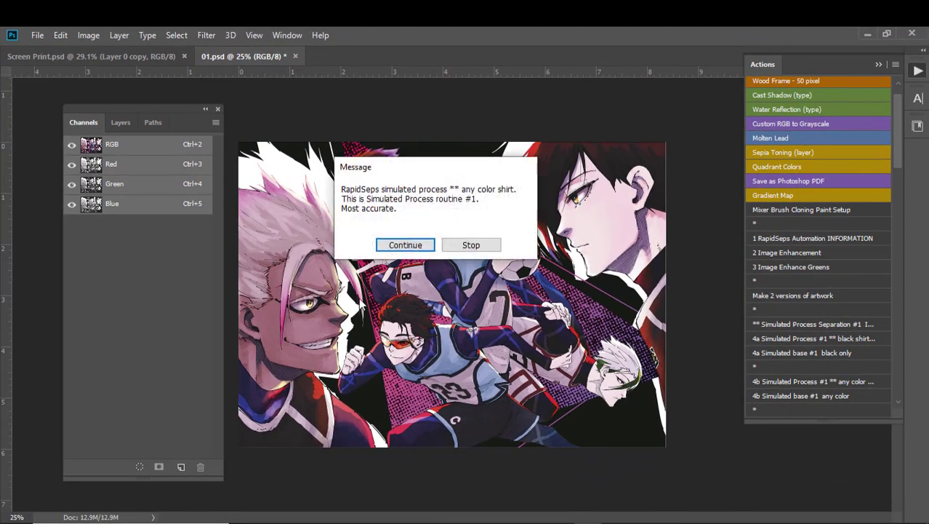
pyautogui.click(405, 245)
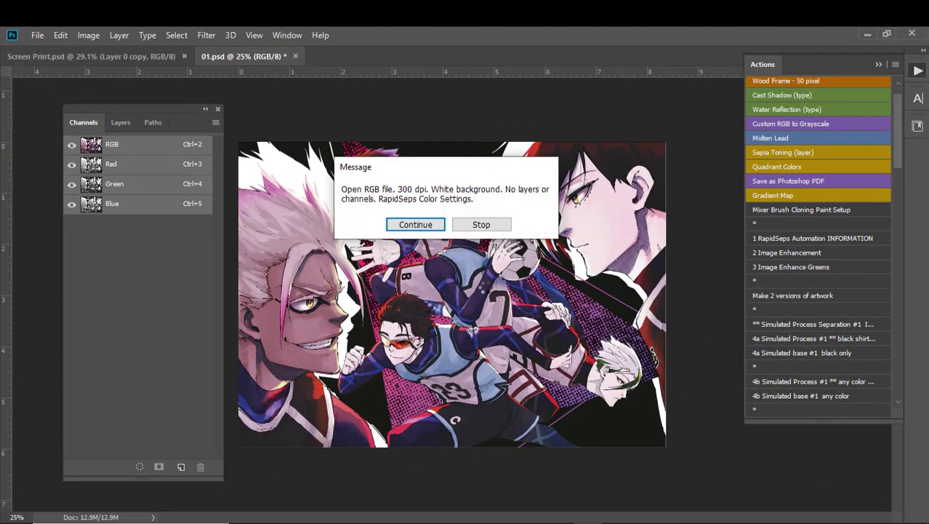
pyautogui.press('Return')
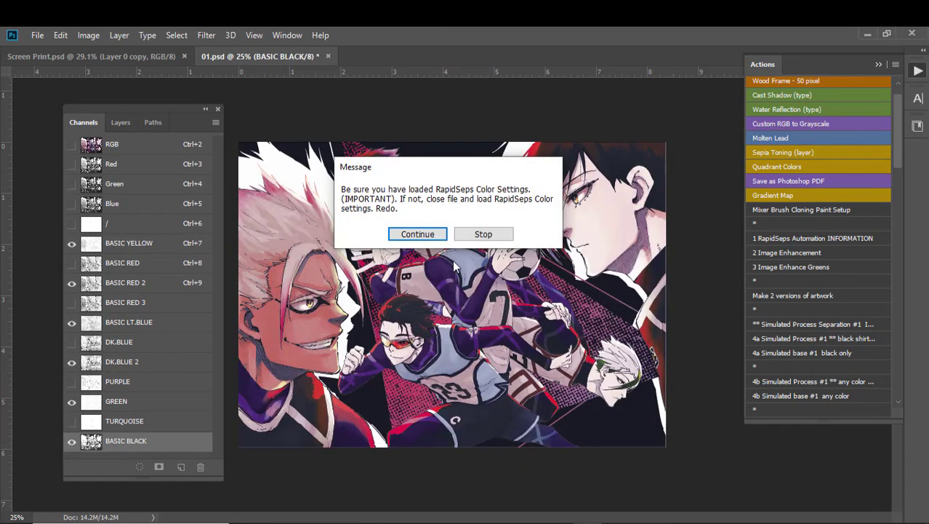
pyautogui.click(412, 236)
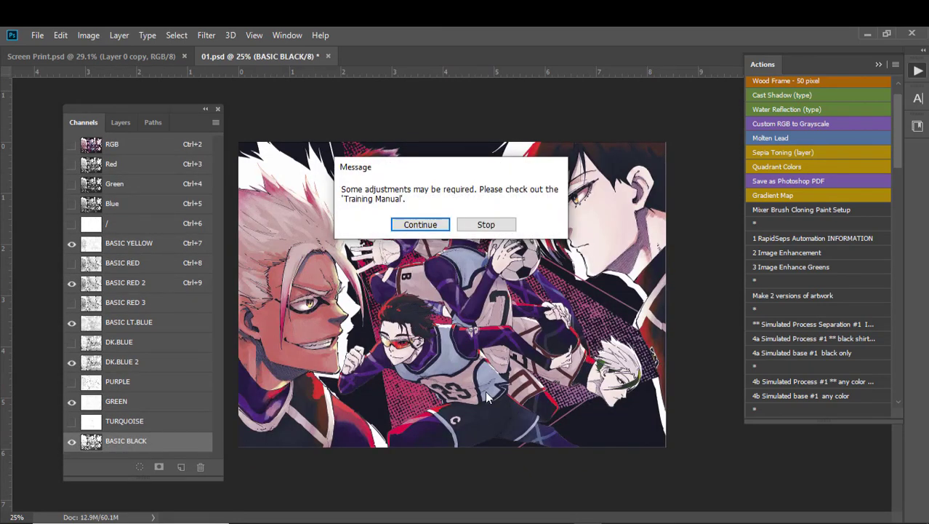
pyautogui.click(433, 226)
pyautogui.click(417, 224)
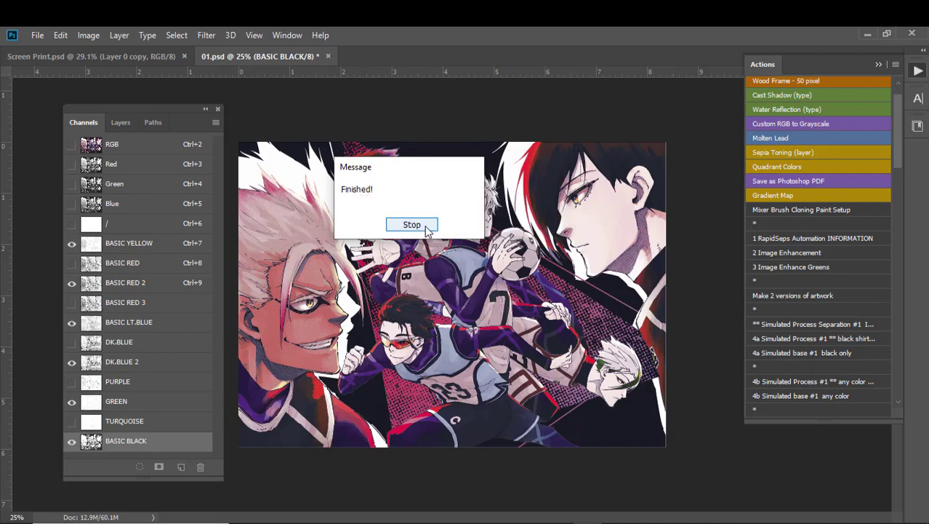
pyautogui.click(411, 223)
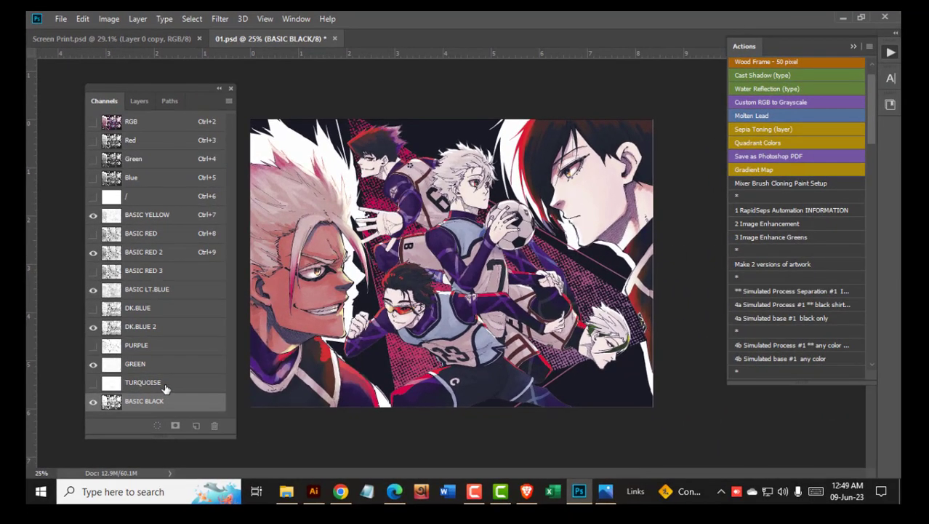
# Step: Delete the /, BASIC RED 3, DK.BLUE, PURPLE and TURQUOISE channels, and make BASIC RED and BASIC BLACK visible
pyautogui.keyDown('shift'); pyautogui.click(166, 388); pyautogui.keyUp('shift')
pyautogui.keyDown('shift'); pyautogui.click(163, 405); pyautogui.keyUp('shift')
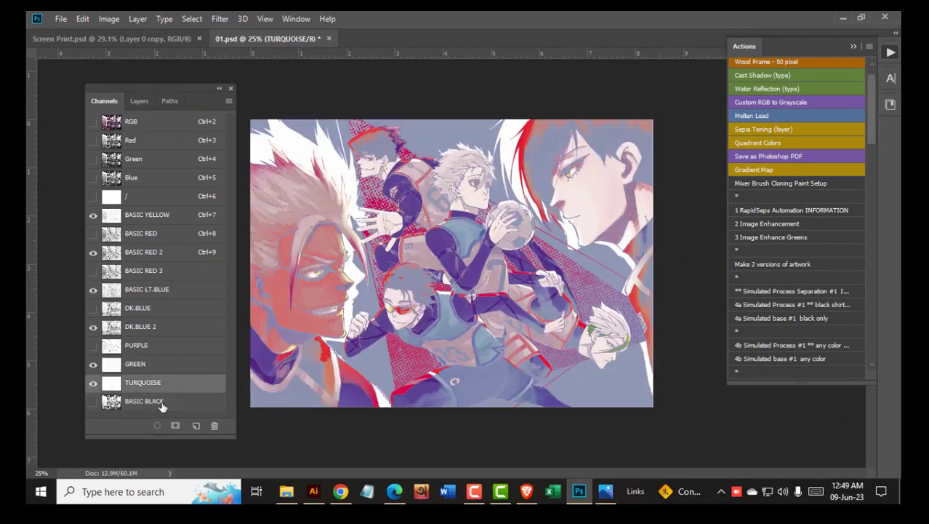
pyautogui.keyDown('shift'); pyautogui.click(142, 348); pyautogui.keyUp('shift')
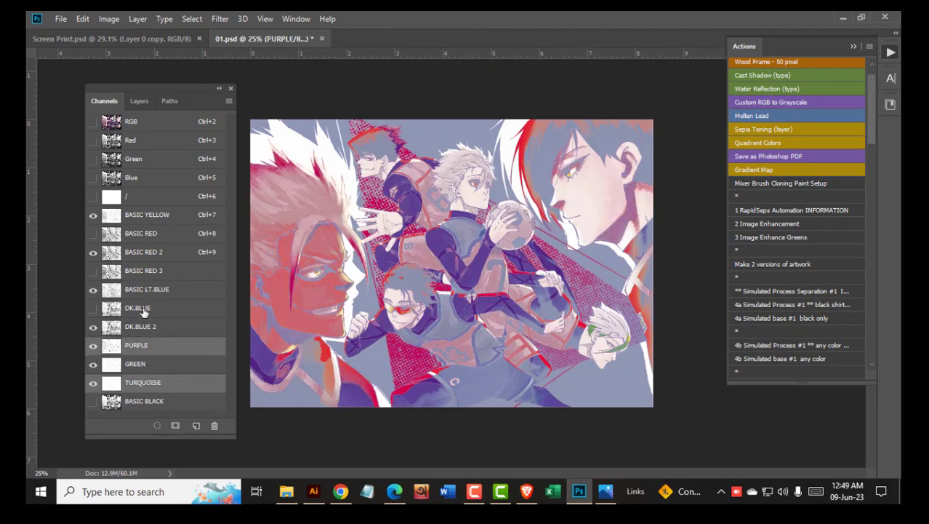
pyautogui.keyDown('shift'); pyautogui.click(143, 309); pyautogui.keyUp('shift')
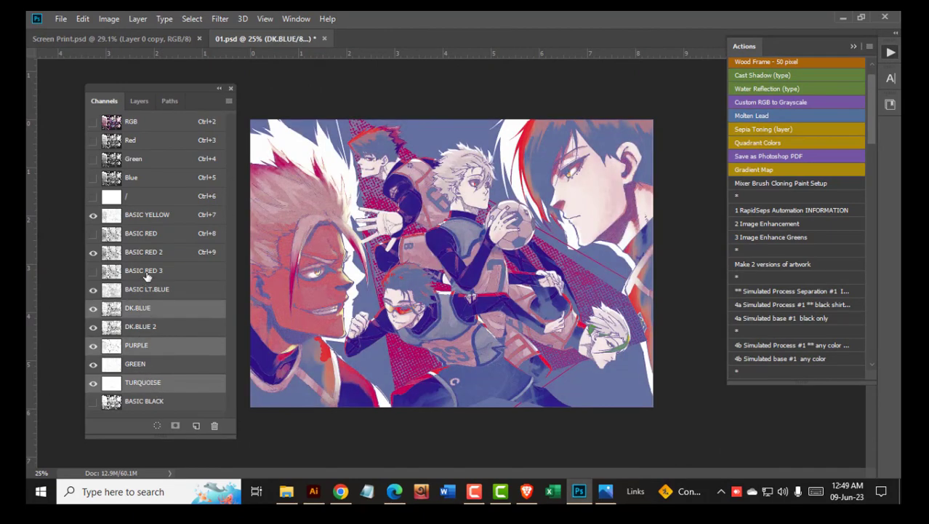
pyautogui.keyDown('shift'); pyautogui.click(147, 273); pyautogui.keyUp('shift')
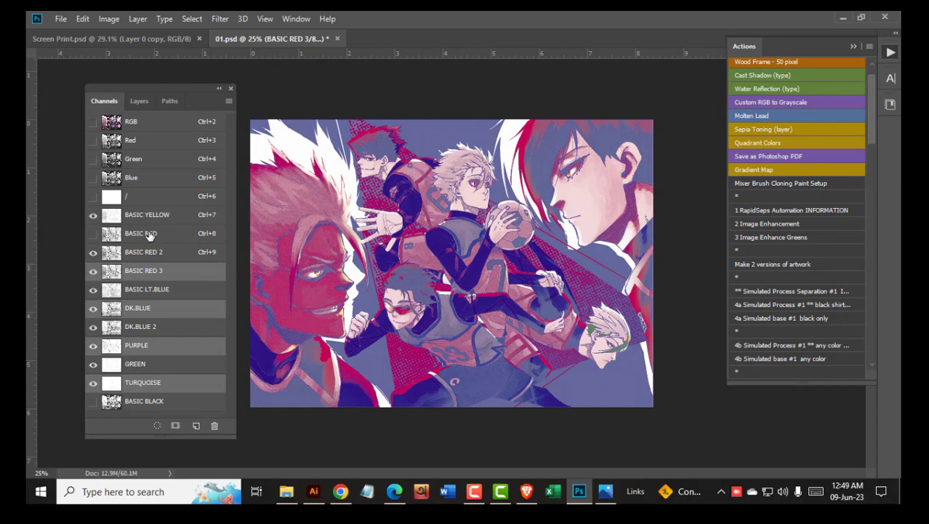
pyautogui.keyDown('shift'); pyautogui.click(149, 204); pyautogui.keyUp('shift')
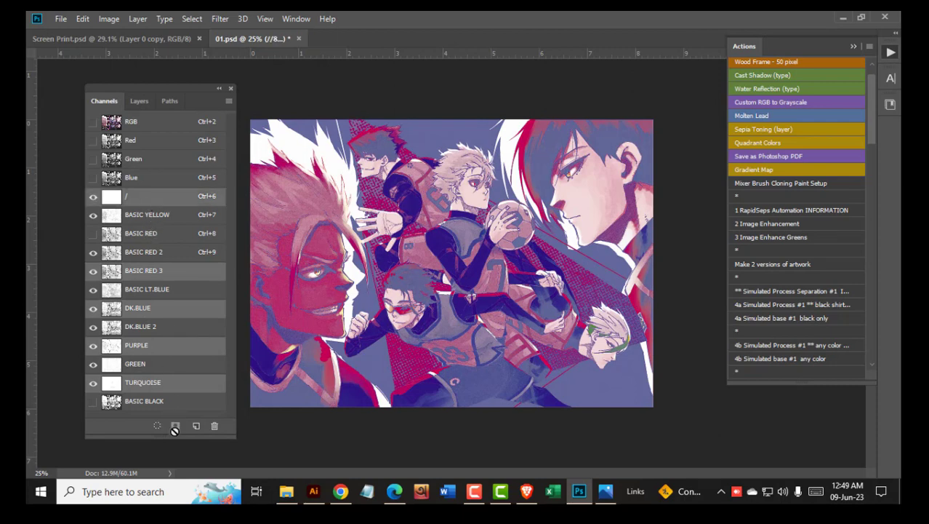
pyautogui.click(213, 428)
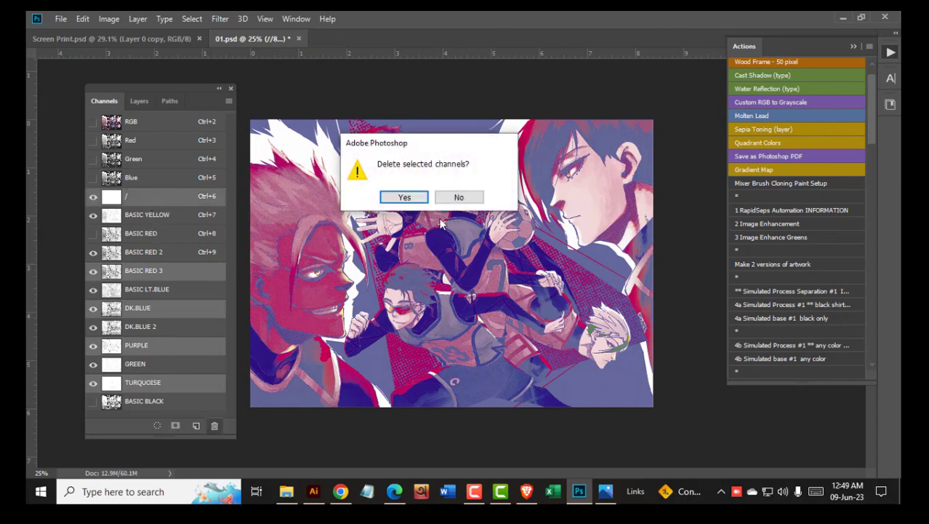
pyautogui.click(404, 200)
pyautogui.click(92, 214)
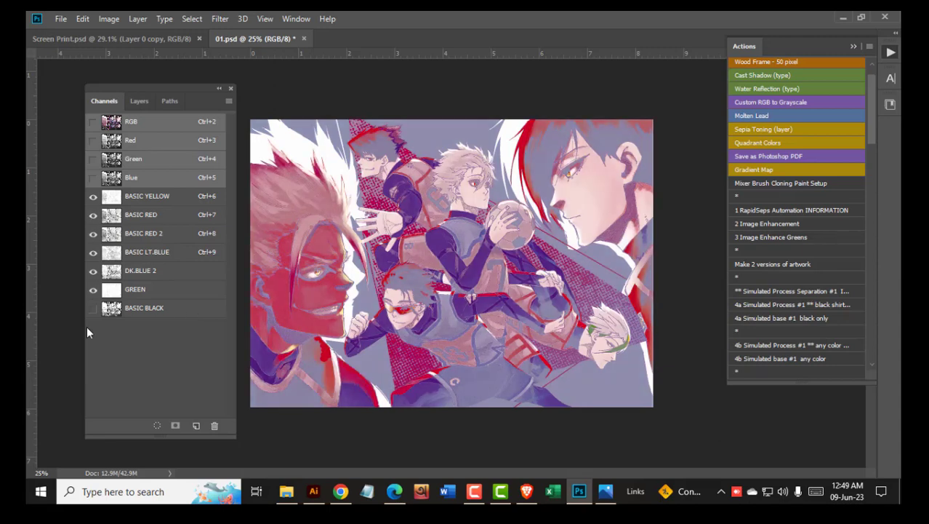
pyautogui.click(92, 309)
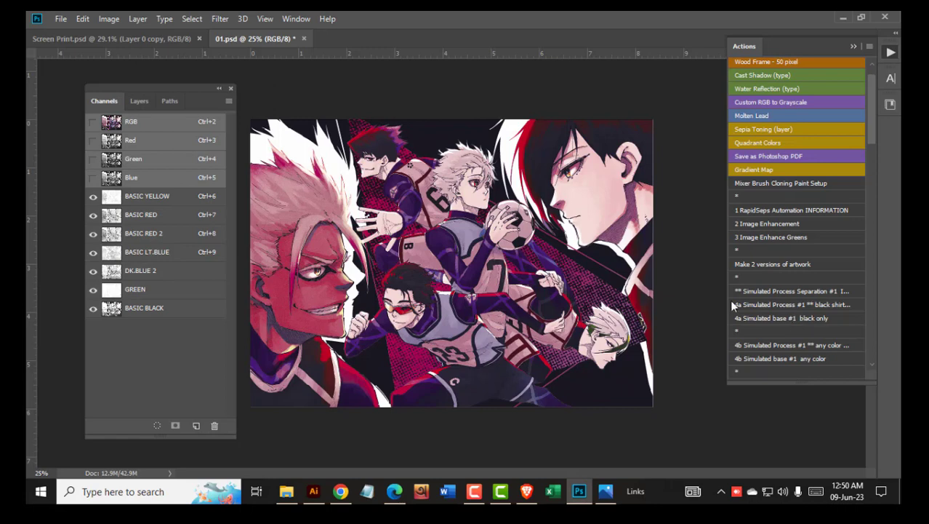
# Step: Go through the spot channels from BASIC YELLOW to BASIC BLACK and examine the combined separation in close-up
pyautogui.click(144, 202)
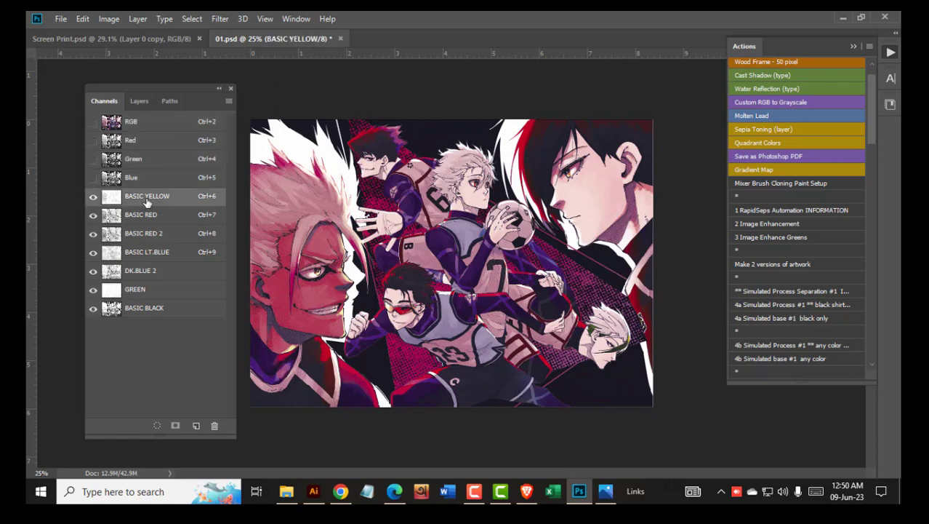
pyautogui.click(153, 217)
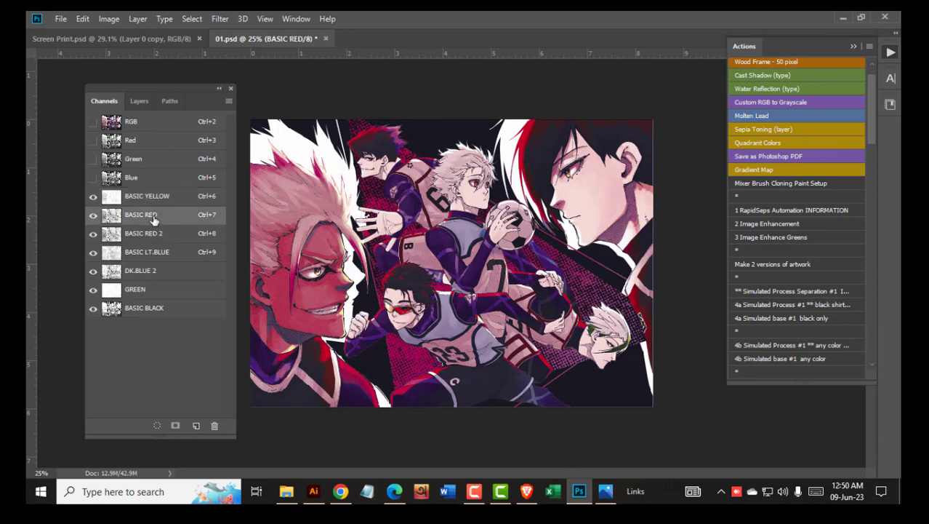
pyautogui.click(142, 239)
pyautogui.click(141, 255)
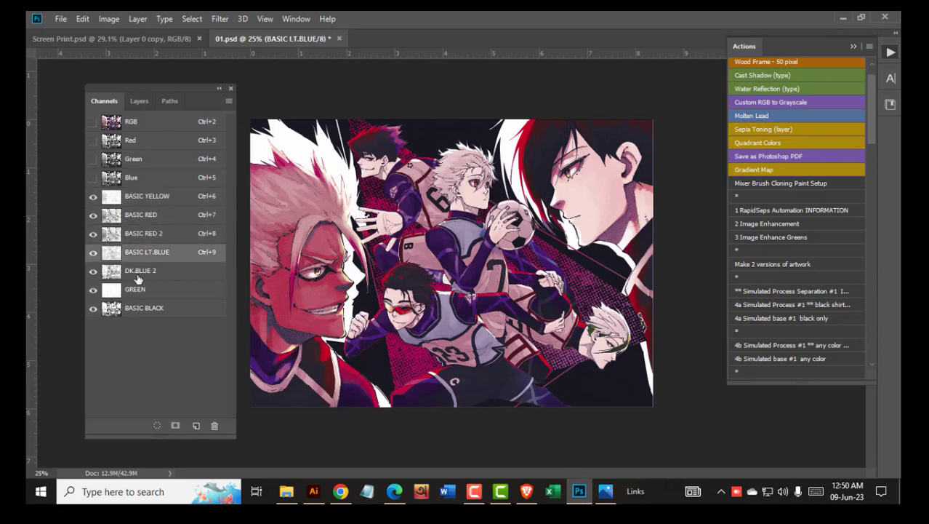
pyautogui.click(138, 272)
pyautogui.click(138, 291)
pyautogui.click(138, 309)
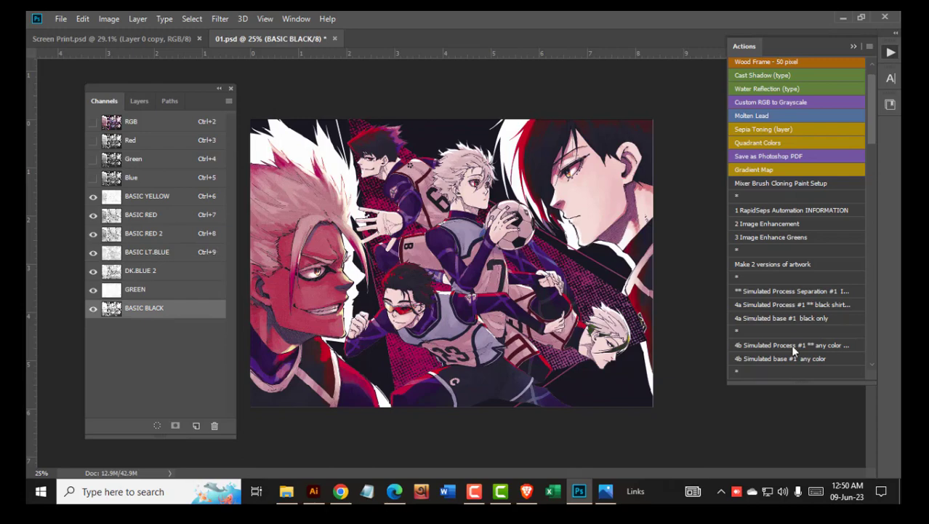
pyautogui.moveTo(588, 289)
pyautogui.mouseDown()
pyautogui.moveTo(661, 288)
pyautogui.moveTo(582, 289)
pyautogui.mouseUp()
pyautogui.scroll(-2, 359, 170)
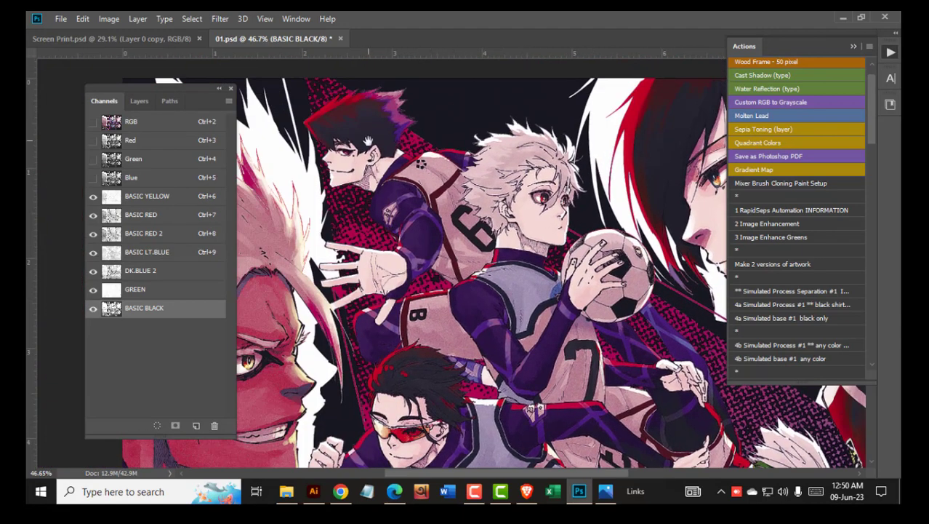
pyautogui.scroll(-2, 411, 246)
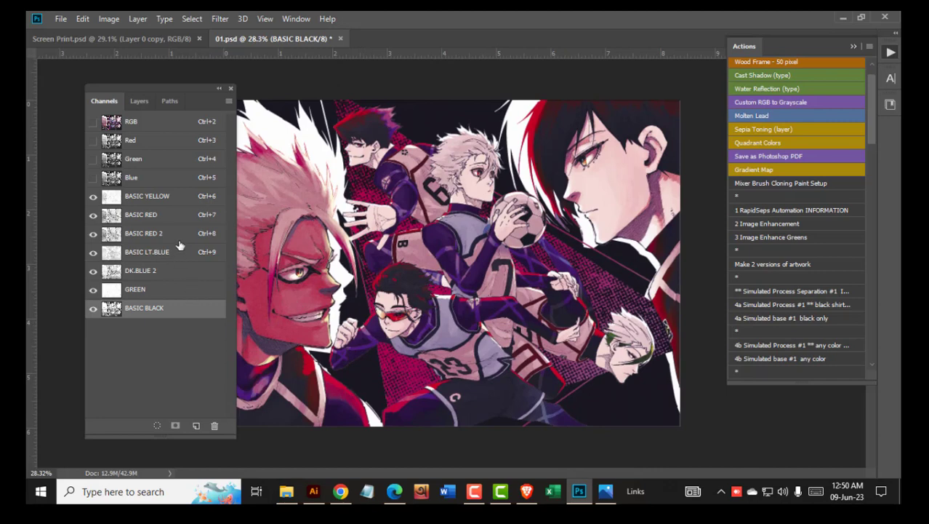
# Step: Show the RGB composite instead of the spot channels and display the Path 4 outline over the artwork
pyautogui.click(145, 122)
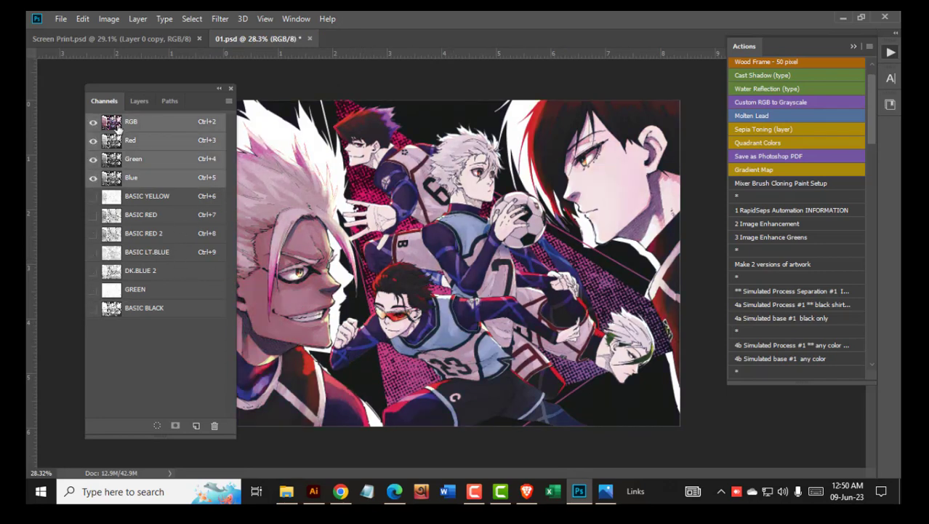
pyautogui.click(171, 101)
pyautogui.click(110, 101)
pyautogui.click(175, 102)
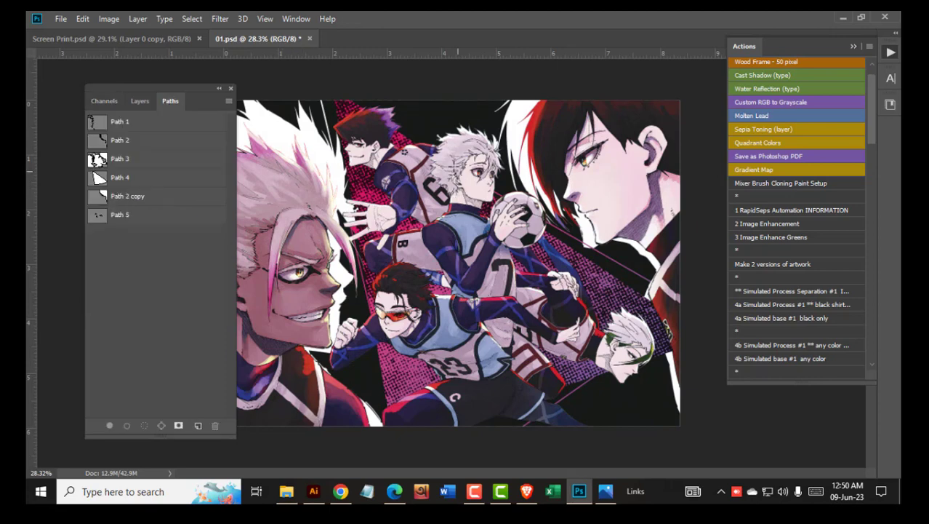
pyautogui.click(123, 180)
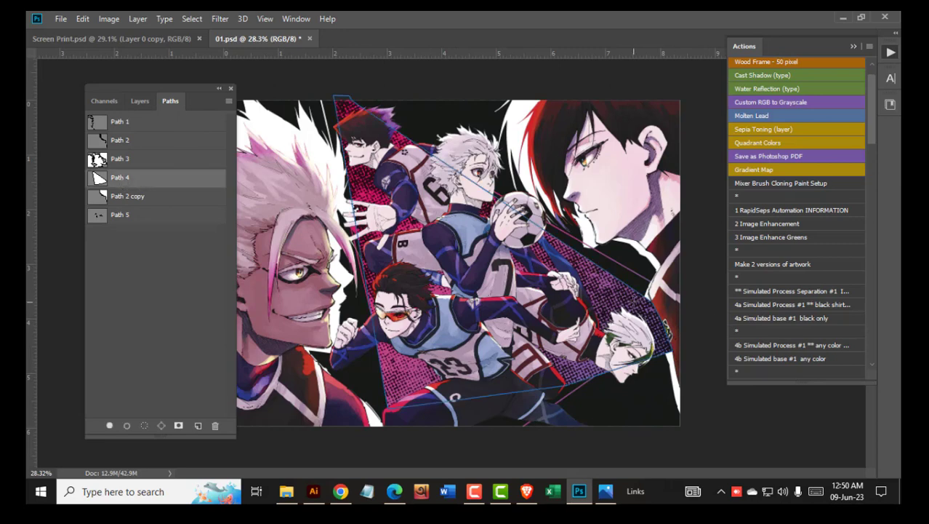
# Step: Switch to the Screen Print.psd document and view its Spot Color 1 channel on its own
pyautogui.click(127, 39)
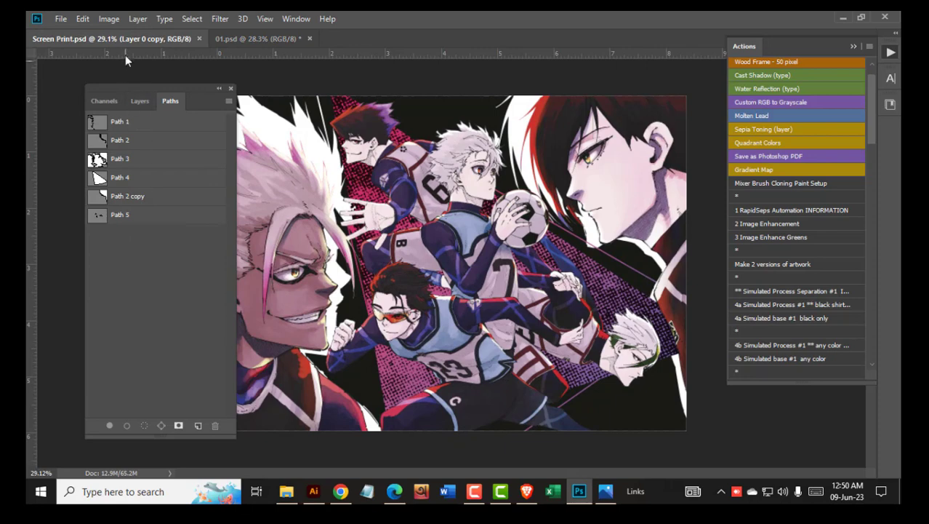
pyautogui.click(106, 101)
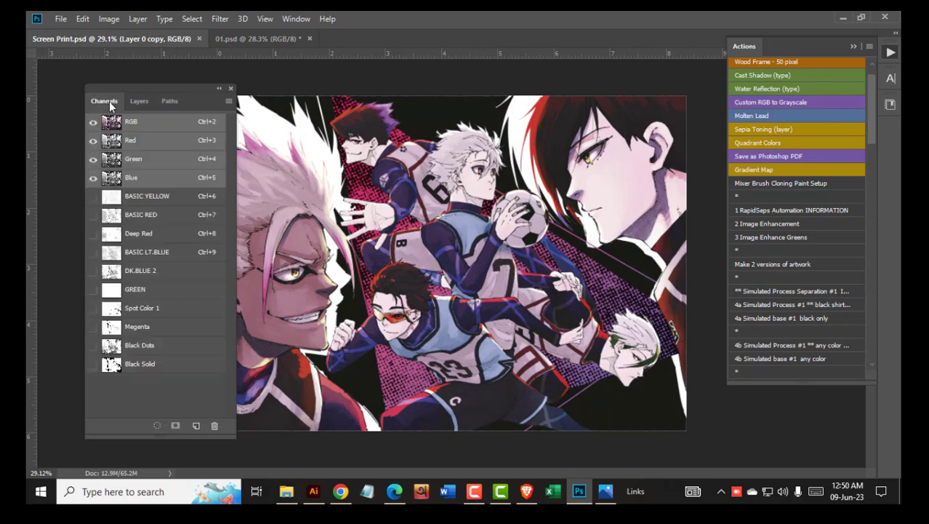
pyautogui.click(150, 311)
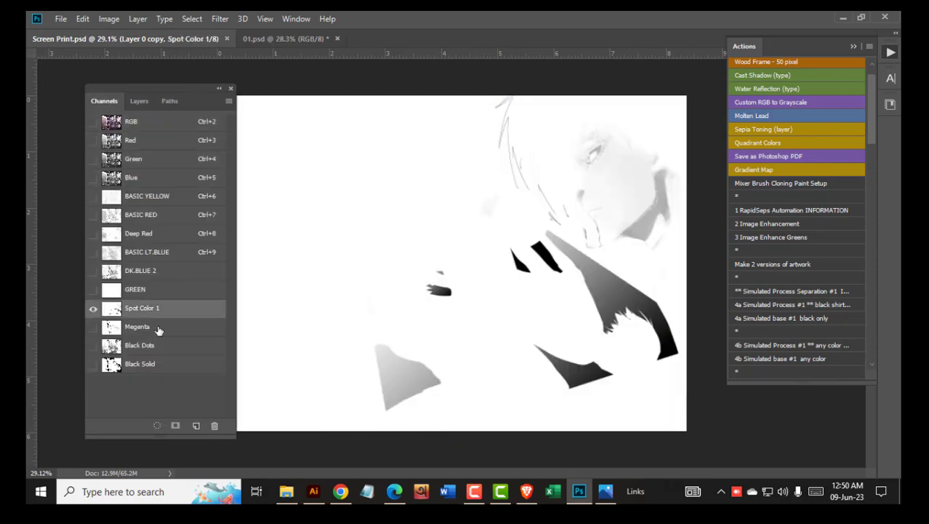
# Step: Load Path 4 as a selection over the Spot Color 1 channel to examine the background area it encloses
pyautogui.click(169, 104)
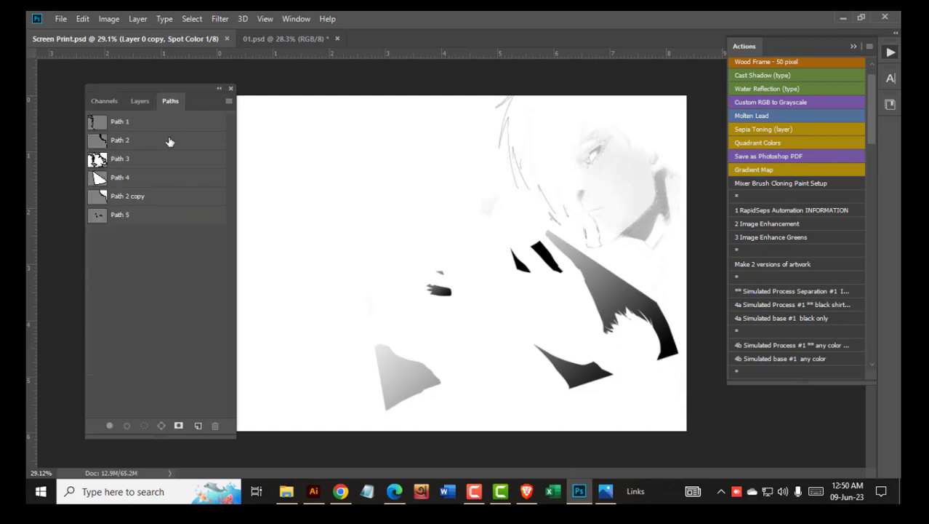
pyautogui.click(141, 179)
pyautogui.press('Escape')
pyautogui.click(136, 184)
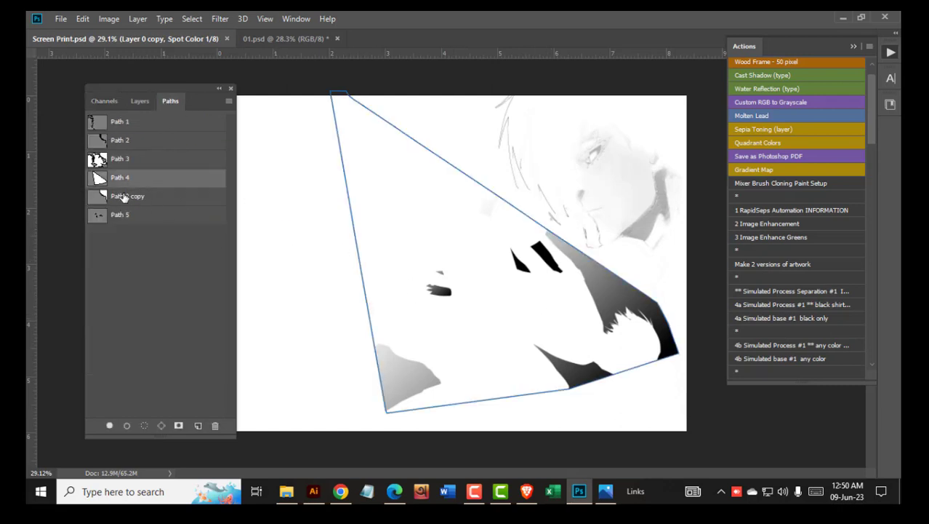
pyautogui.keyDown('ctrl'); pyautogui.click(98, 182); pyautogui.keyUp('ctrl')
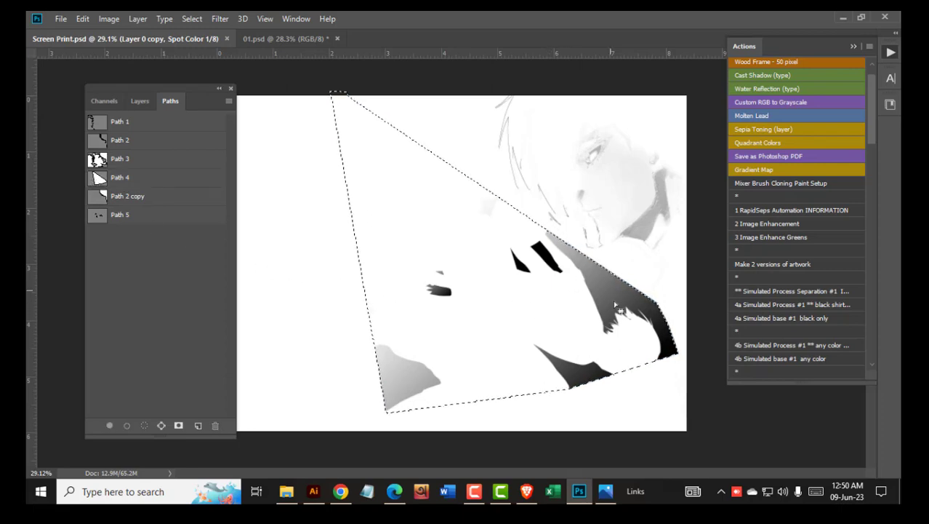
# Step: Switch back to 01.psd, inspect the BASIC BLACK channel on its own, and return to the RGB composite
pyautogui.click(271, 39)
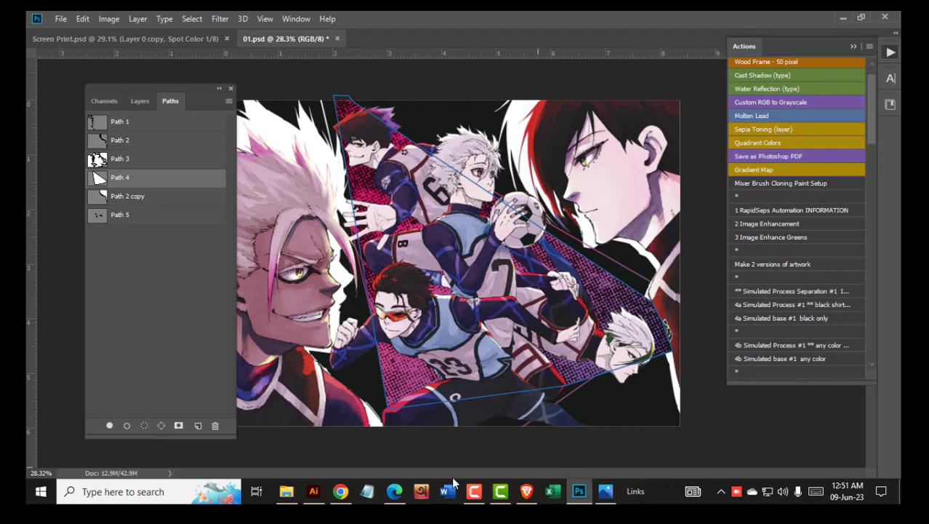
pyautogui.click(486, 501)
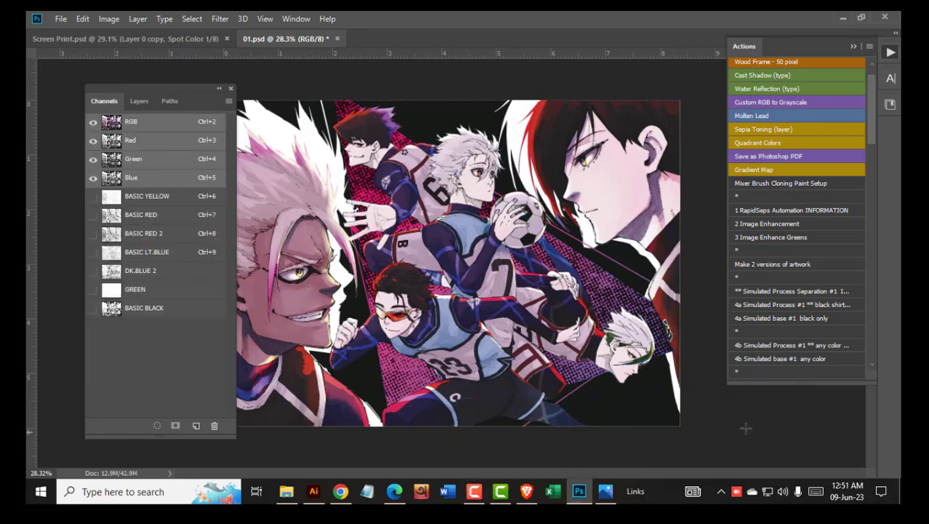
pyautogui.click(162, 311)
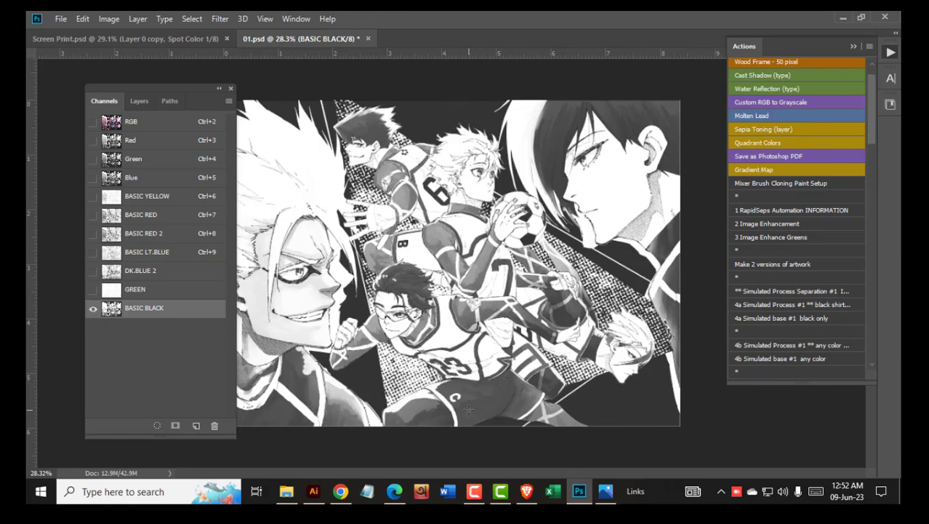
pyautogui.click(149, 127)
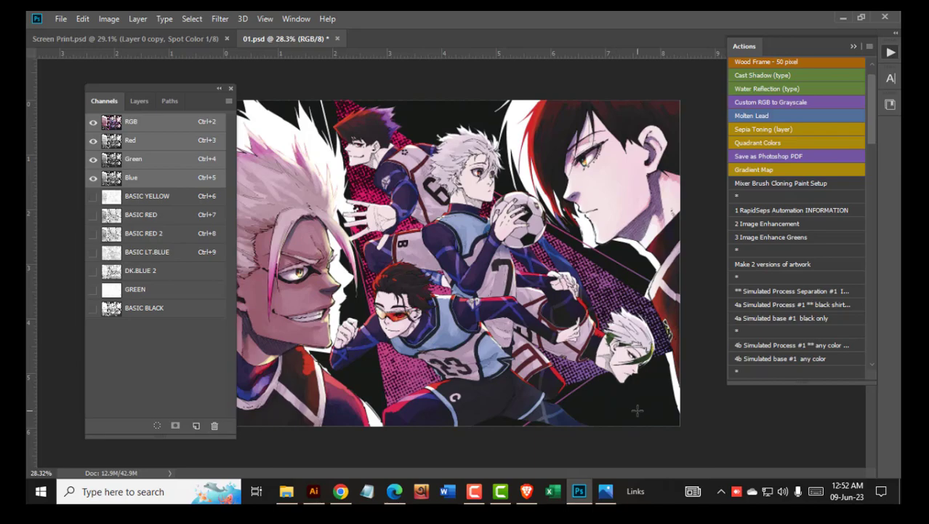
# Step: Examine the RGB artwork up close, from the purple halftone background area to the players' figures
pyautogui.hotkey('ctrl', '+')
pyautogui.scroll(8, 642, 416)
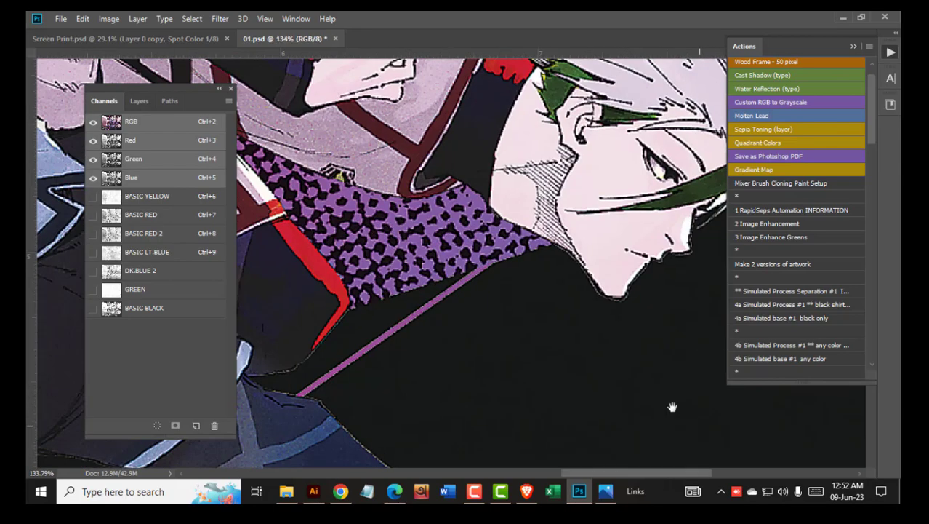
pyautogui.moveTo(672, 406); pyautogui.dragTo(701, 283)
pyautogui.scroll(-4, 567, 291)
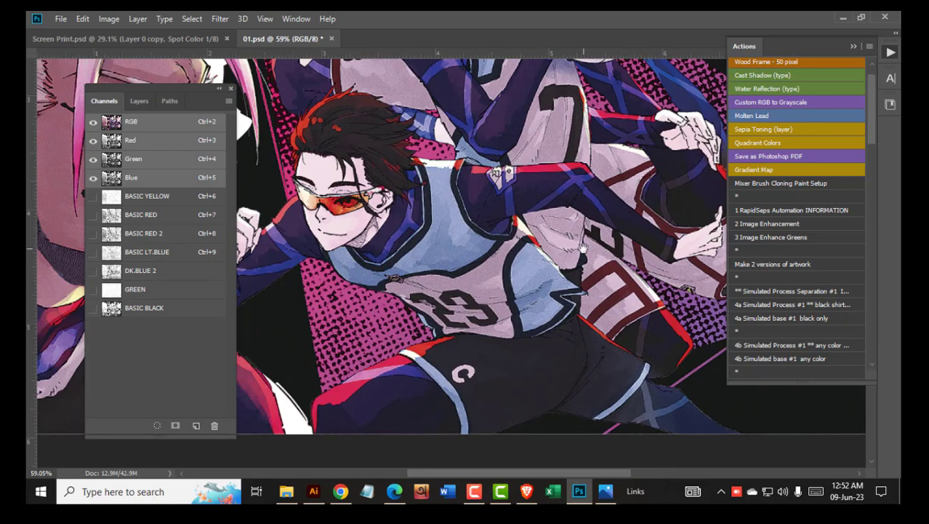
pyautogui.moveTo(429, 264); pyautogui.dragTo(689, 269)
pyautogui.moveTo(480, 231); pyautogui.dragTo(439, 252)
pyautogui.moveTo(524, 168); pyautogui.dragTo(472, 349)
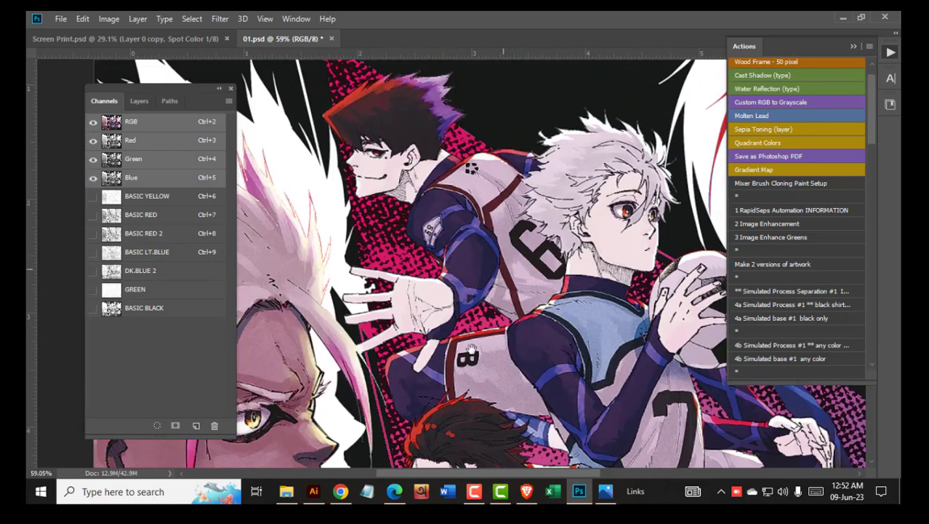
pyautogui.scroll(-2, 521, 268)
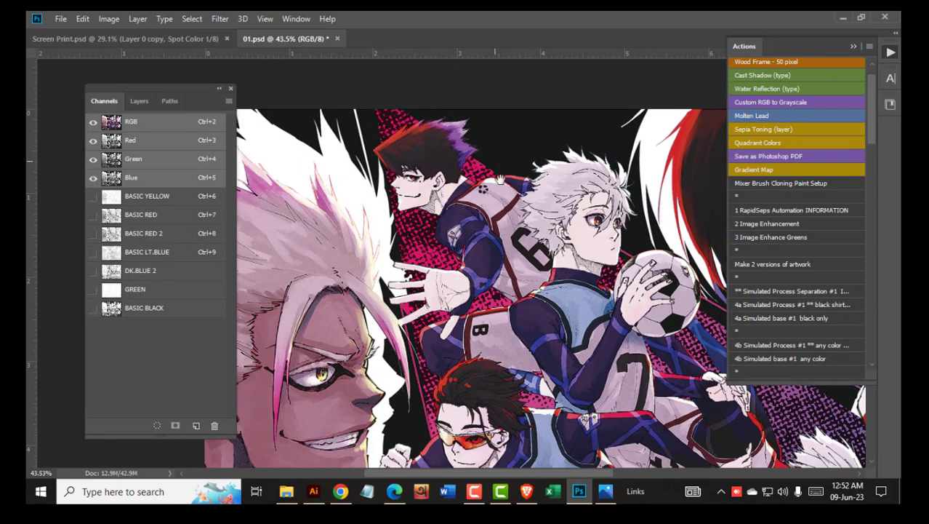
pyautogui.moveTo(502, 407); pyautogui.dragTo(480, 167)
pyautogui.moveTo(493, 308)
pyautogui.mouseDown()
pyautogui.moveTo(486, 424)
pyautogui.moveTo(457, 275)
pyautogui.mouseUp()
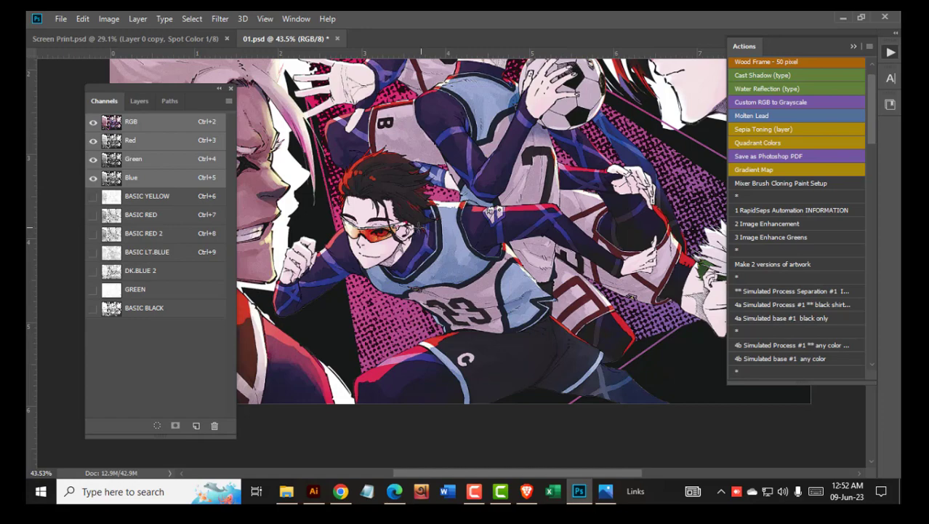
# Step: View the BASIC BLACK channel on its own and inspect the dark background around the figures across the whole artwork
pyautogui.click(156, 309)
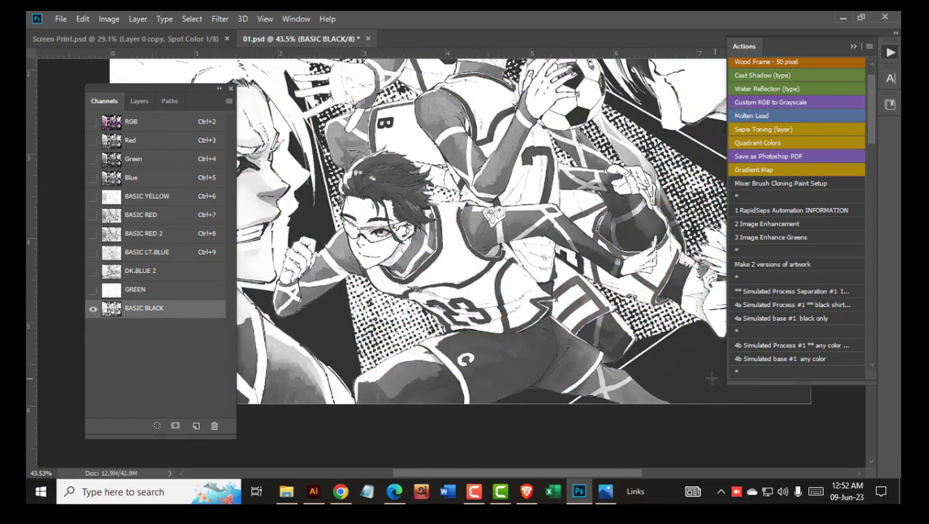
pyautogui.moveTo(688, 366); pyautogui.dragTo(521, 382)
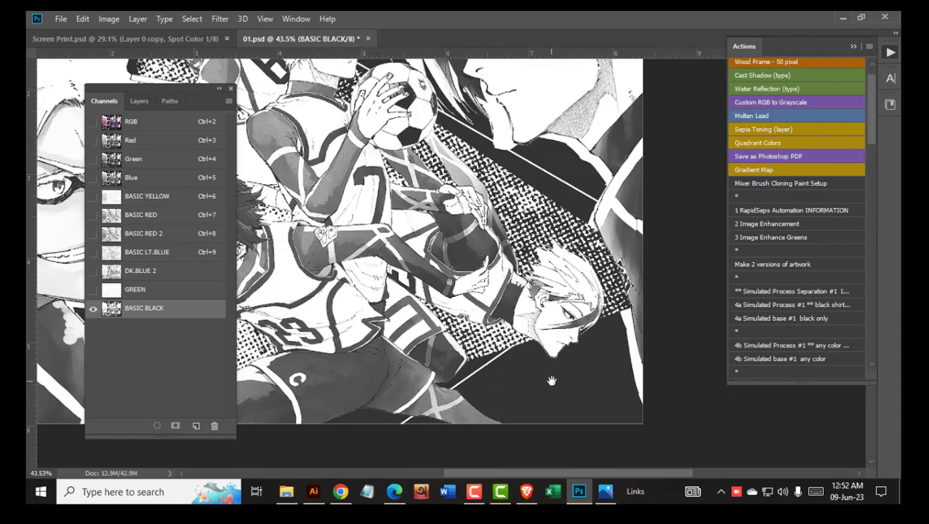
pyautogui.moveTo(552, 171); pyautogui.dragTo(634, 381)
pyautogui.moveTo(400, 146); pyautogui.dragTo(698, 205)
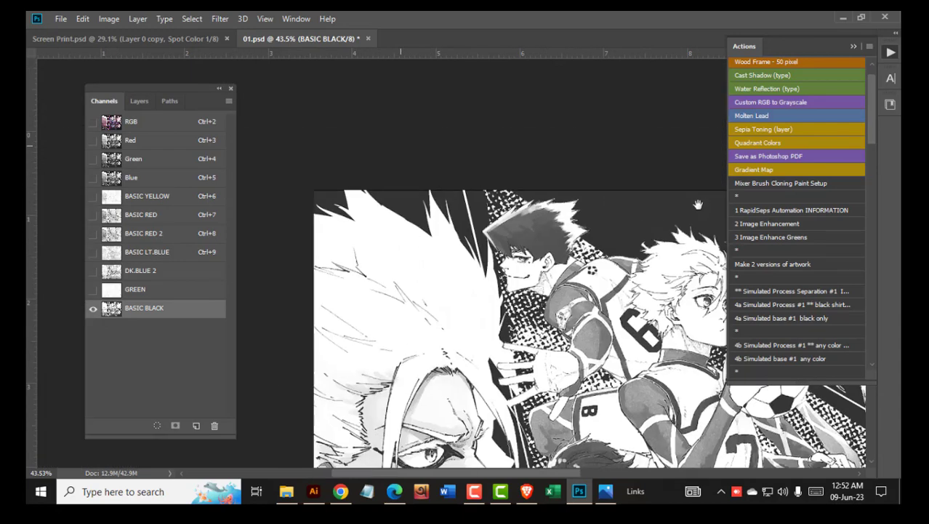
pyautogui.moveTo(508, 309); pyautogui.dragTo(448, 189)
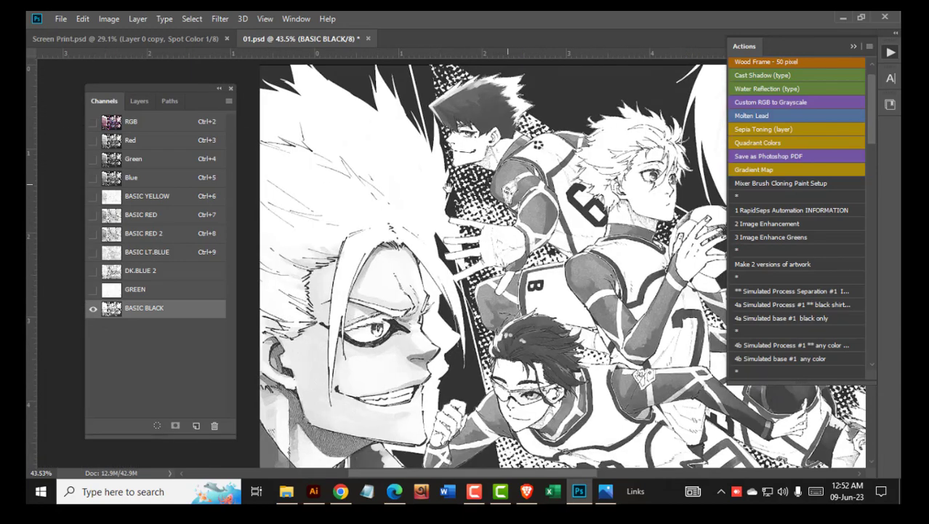
pyautogui.moveTo(645, 377); pyautogui.dragTo(634, 340)
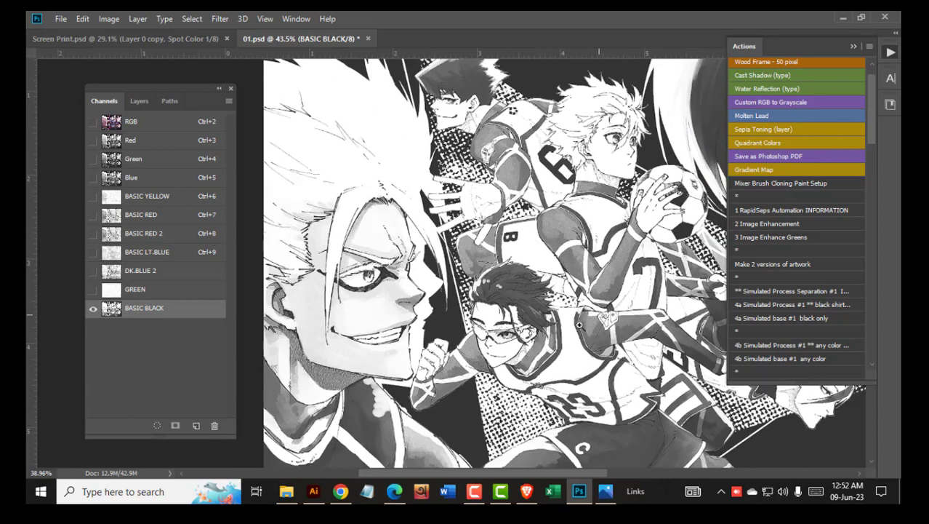
pyautogui.scroll(-2, 555, 328)
# Step: Load Path 3 as a selection over the BASIC BLACK channel and invert it to select the background around the figures
pyautogui.click(168, 102)
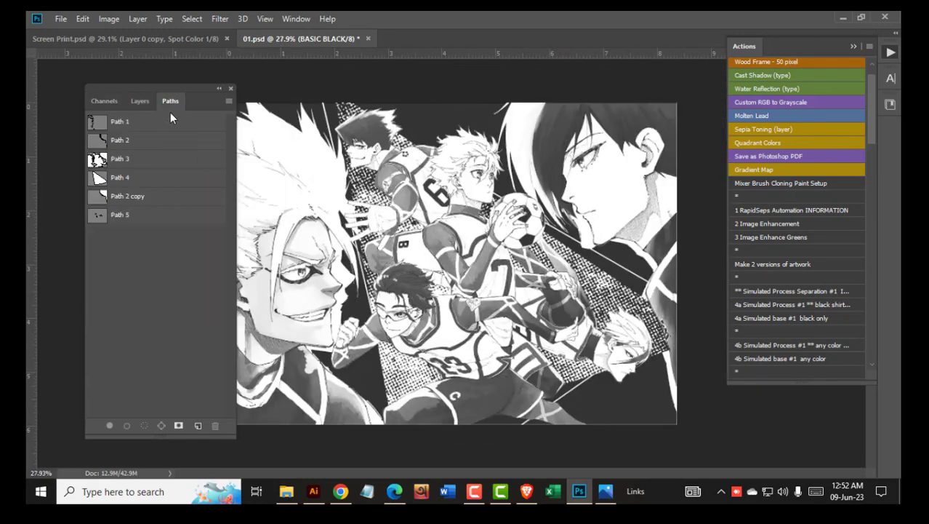
pyautogui.click(144, 161)
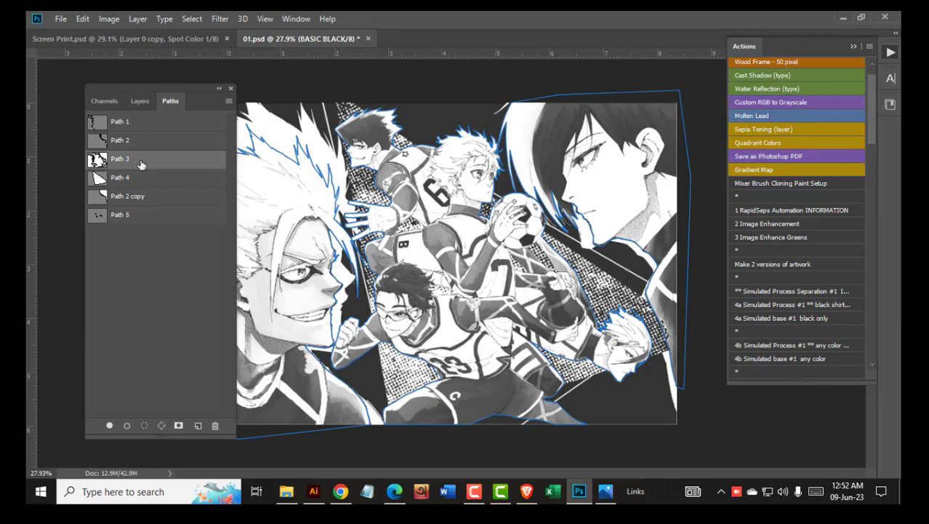
pyautogui.hotkey('ctrl', 'Return')
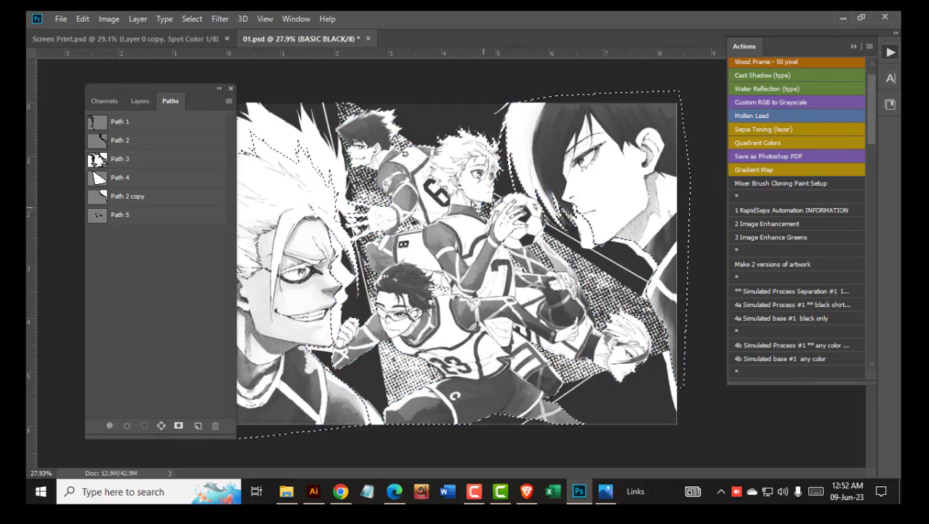
pyautogui.click(108, 99)
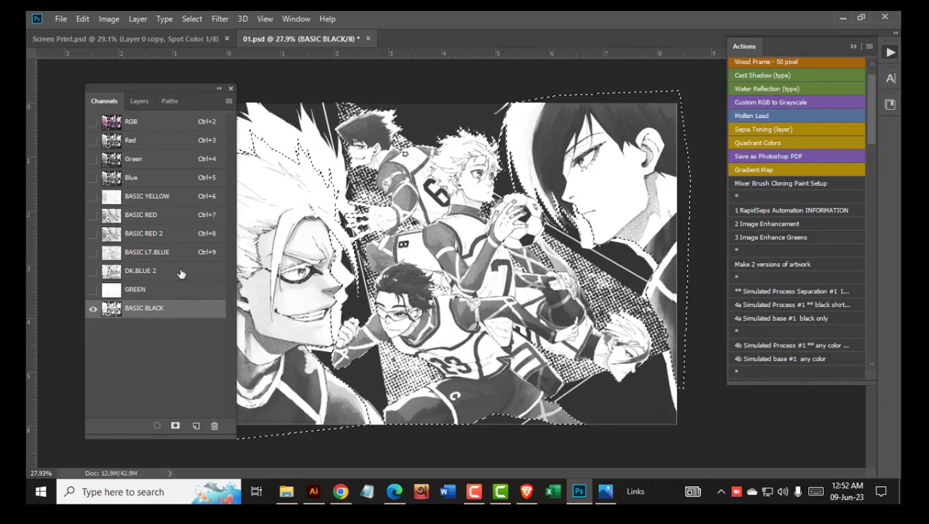
pyautogui.hotkey('ctrl', 'shift', 'i')
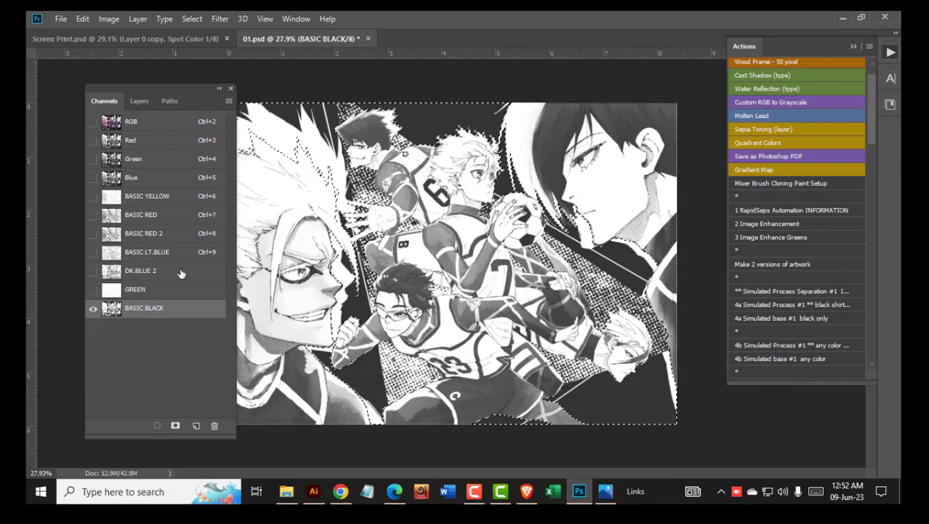
# Step: Clear the selected background from the BASIC BLACK, GREEN and DK.BLUE 2 channels
pyautogui.hotkey('shift', 'F5')
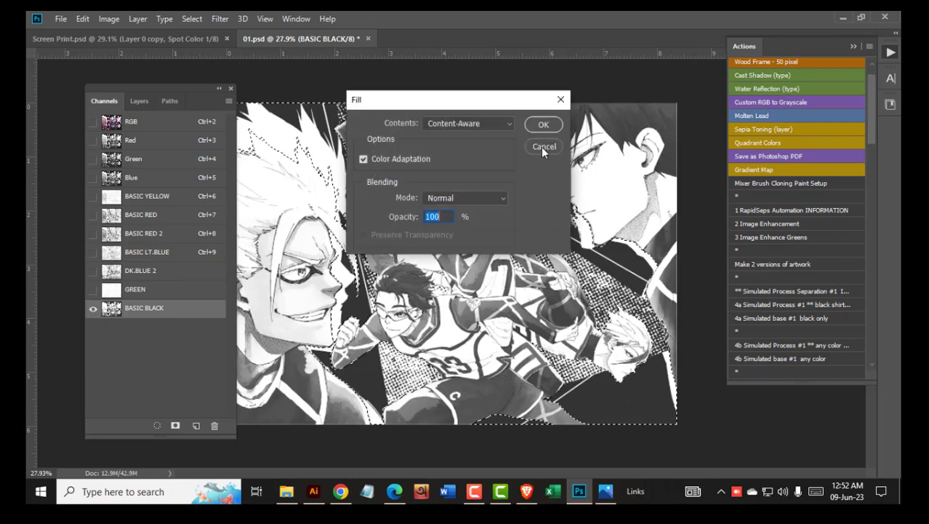
pyautogui.press('Return')
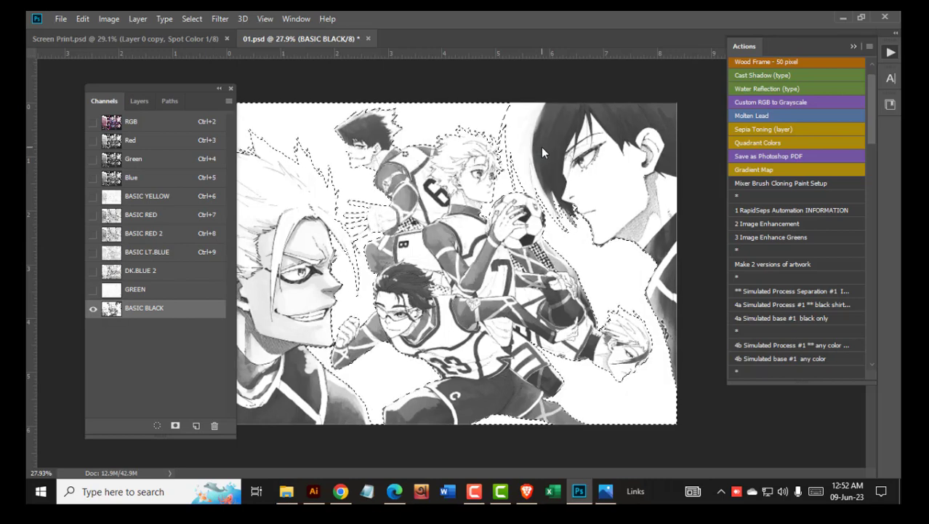
pyautogui.click(166, 295)
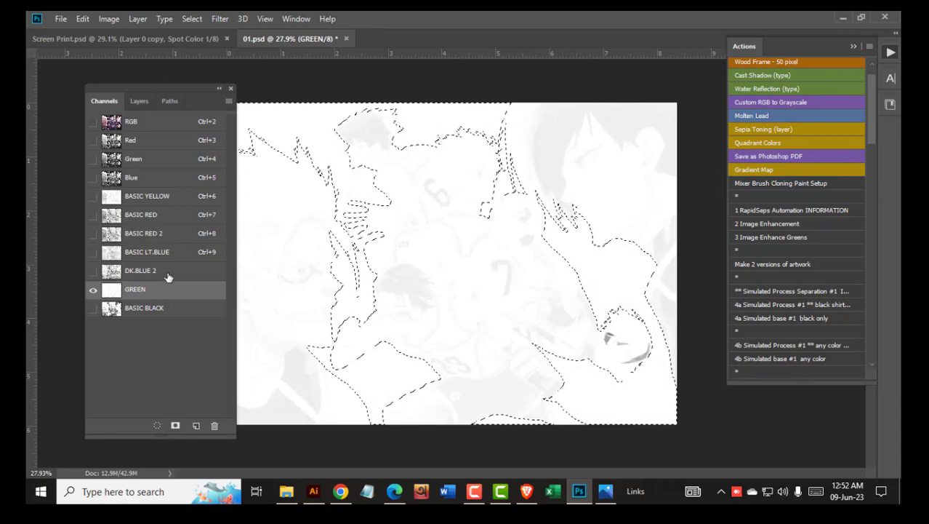
pyautogui.click(167, 275)
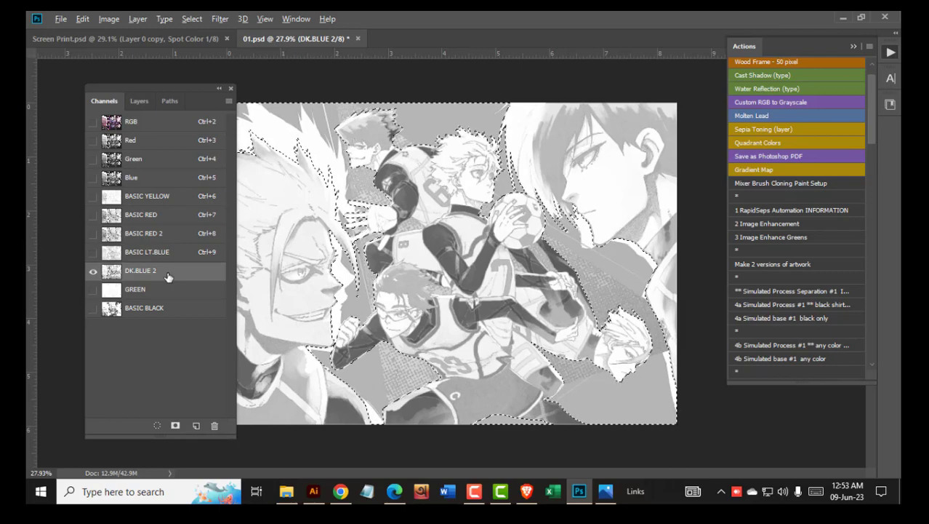
pyautogui.press('Delete')
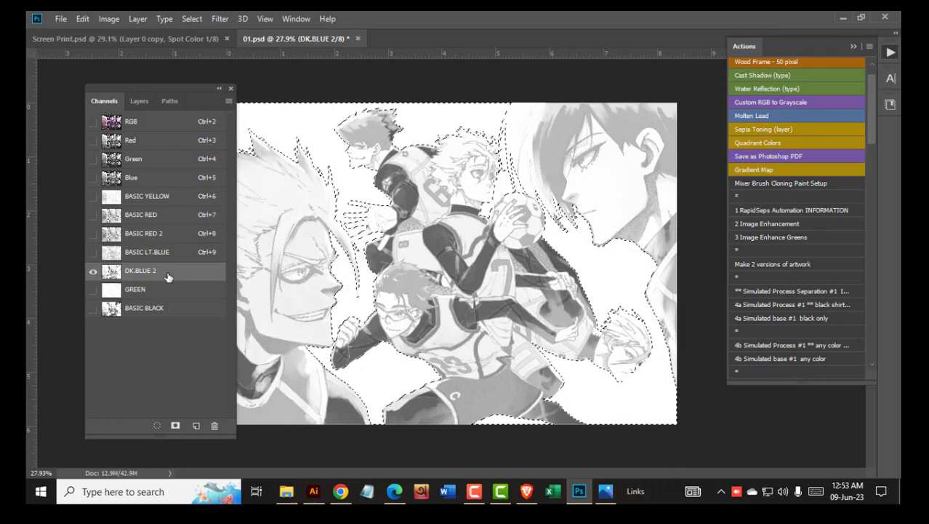
# Step: Clear the selected background from the BASIC LT.BLUE, BASIC RED 2, BASIC RED and BASIC YELLOW channels
pyautogui.click(149, 254)
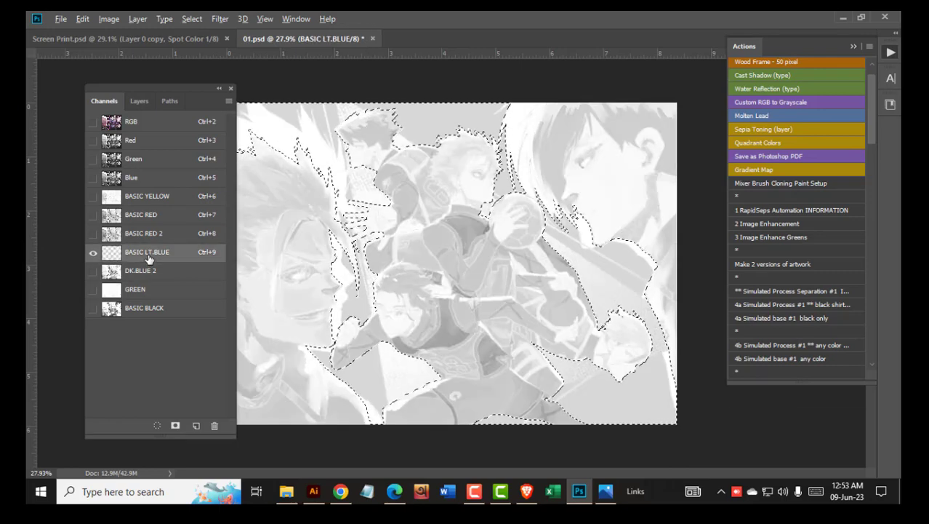
pyautogui.click(134, 237)
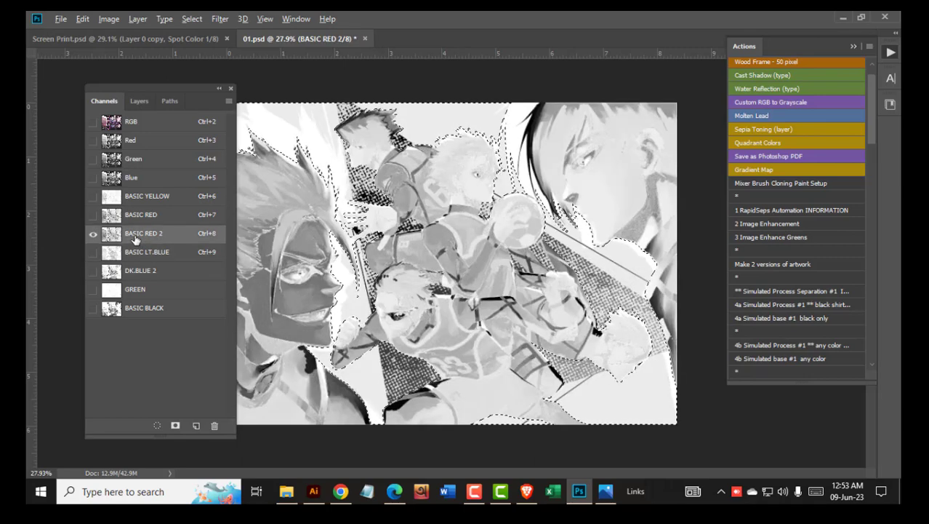
pyautogui.click(138, 216)
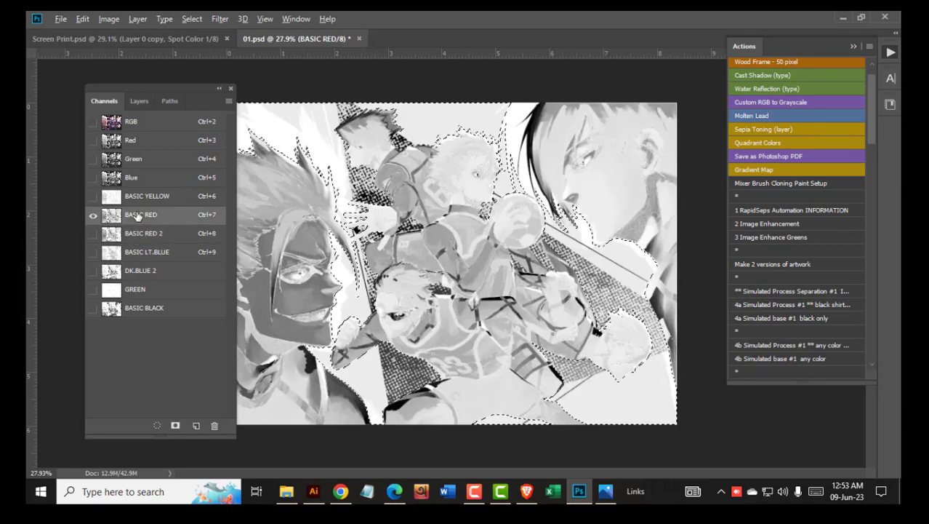
pyautogui.click(142, 198)
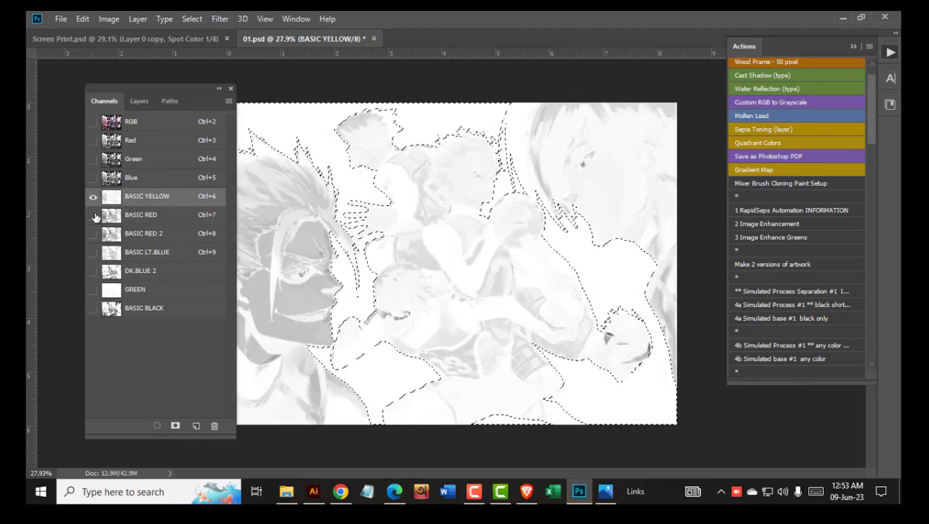
# Step: Show all the spot channels together, deselect the background, and compare the artwork with and without BASIC RED 2
pyautogui.moveTo(93, 215); pyautogui.dragTo(94, 312)
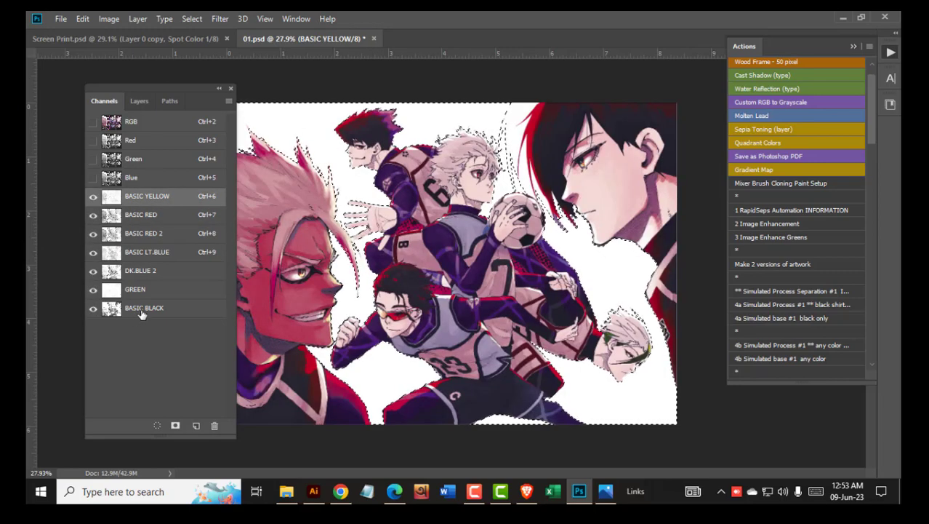
pyautogui.hotkey('ctrl', 'd')
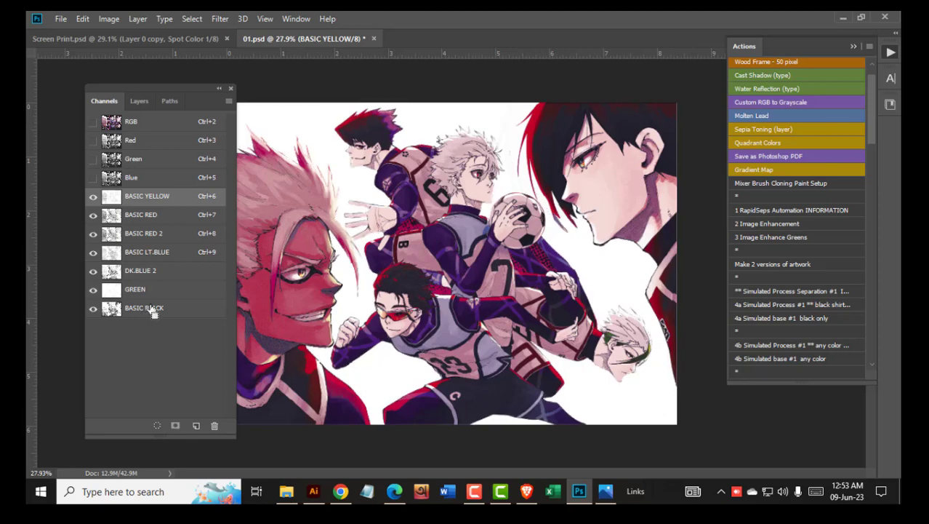
pyautogui.click(92, 235)
pyautogui.click(92, 234)
pyautogui.click(92, 234)
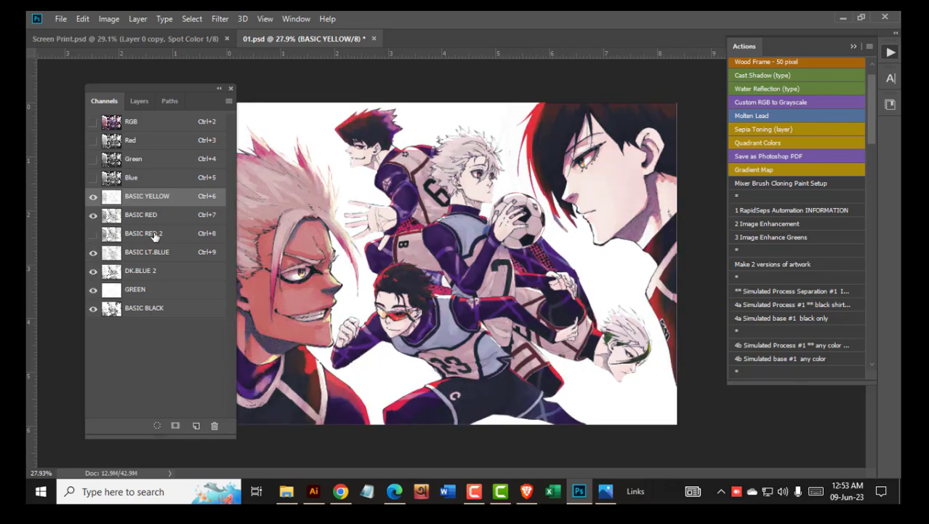
# Step: Compare the BASIC RED 2 and BASIC RED channels individually and delete the duplicate BASIC RED 2 channel
pyautogui.click(155, 233)
pyautogui.click(155, 216)
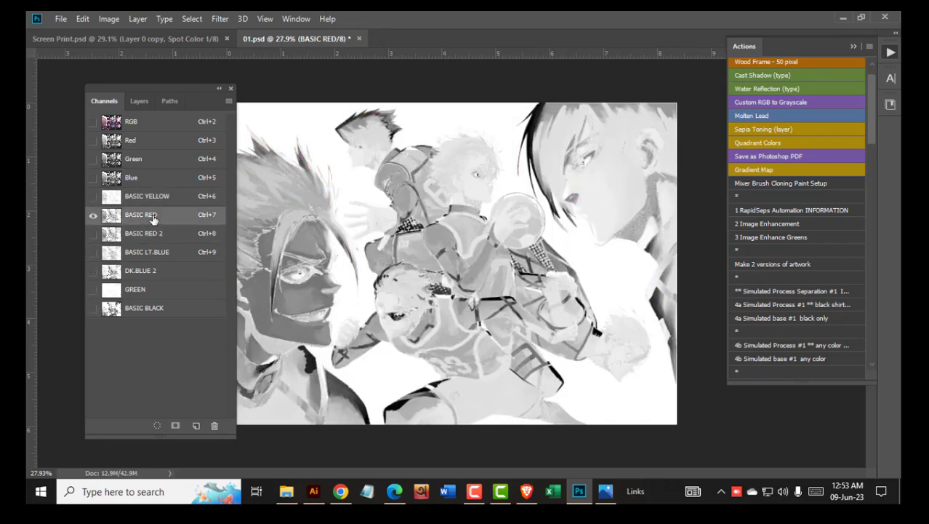
pyautogui.click(161, 236)
pyautogui.moveTo(162, 237); pyautogui.dragTo(215, 427)
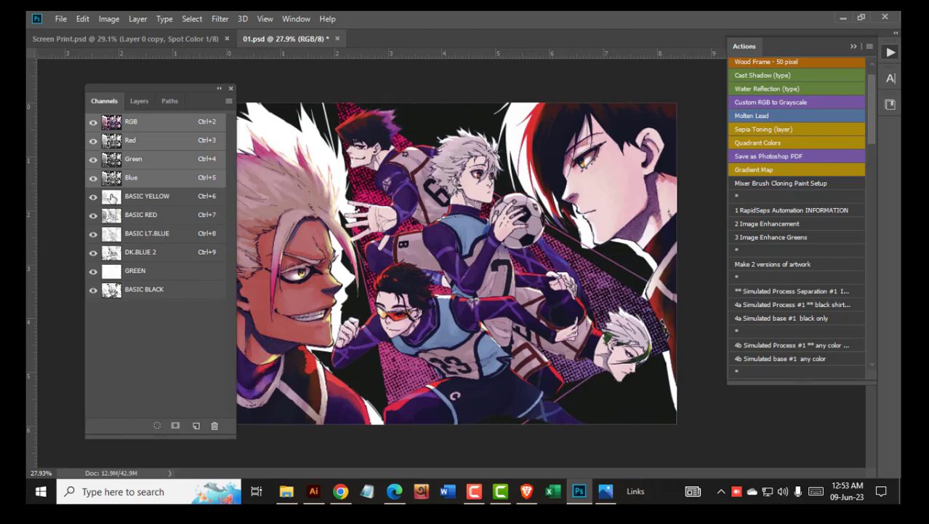
# Step: Hide the spot channels and the panels, and examine the pink and purple halftone background in the RGB artwork
pyautogui.moveTo(93, 197); pyautogui.dragTo(93, 290)
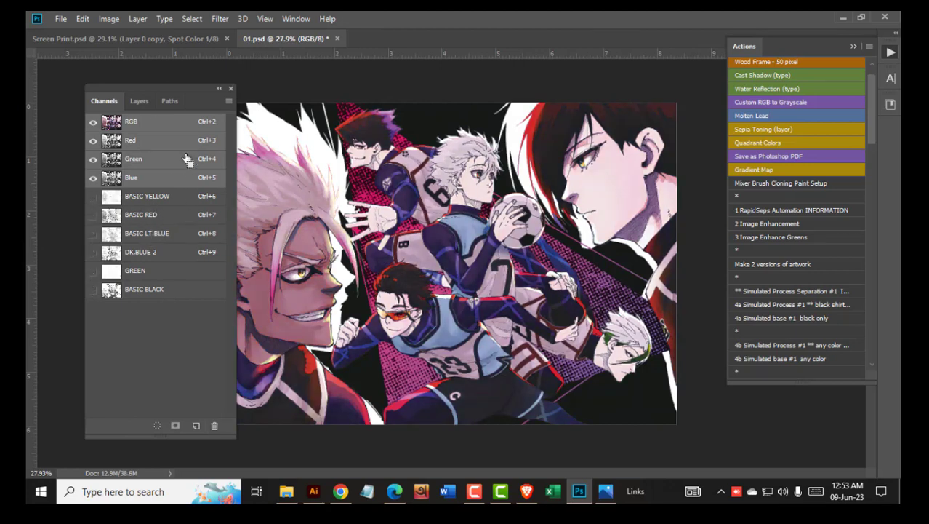
pyautogui.click(169, 103)
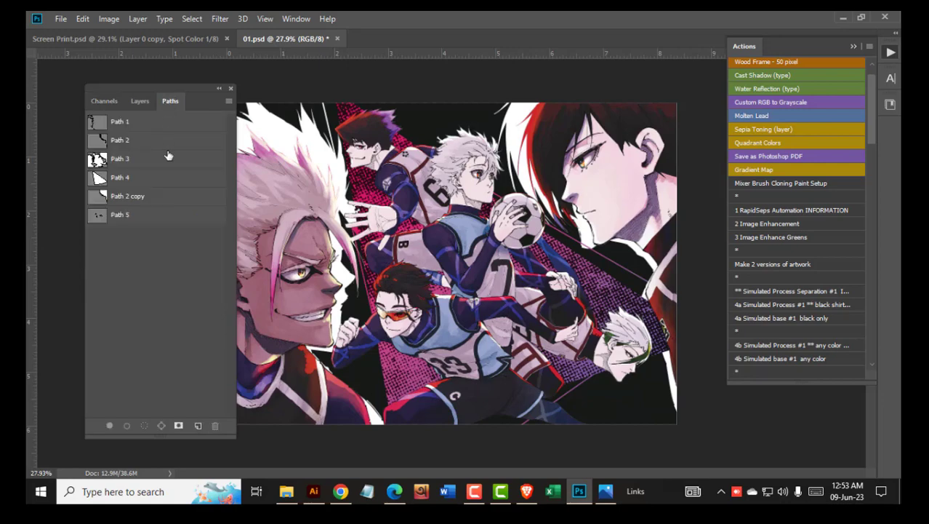
pyautogui.moveTo(564, 255); pyautogui.dragTo(646, 279)
pyautogui.press('Tab')
pyautogui.moveTo(316, 147); pyautogui.dragTo(402, 297)
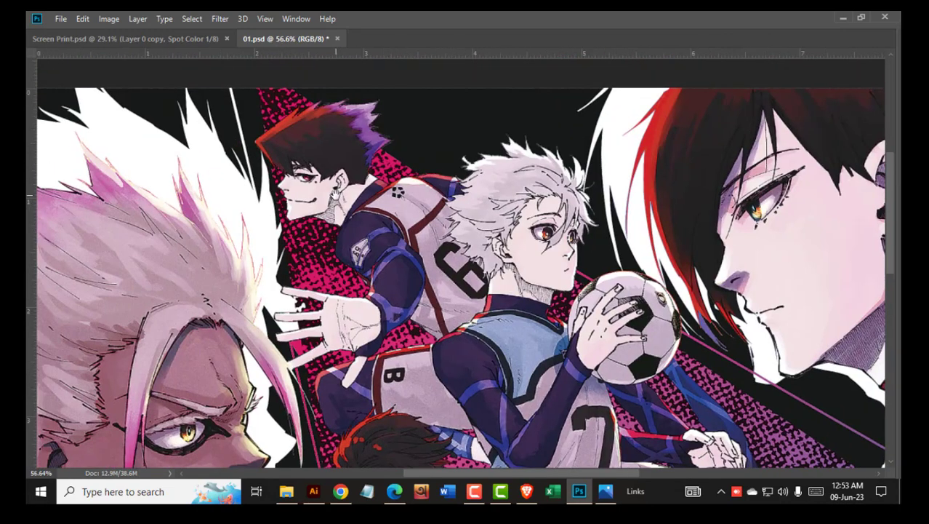
pyautogui.moveTo(454, 322); pyautogui.dragTo(309, 154)
pyautogui.moveTo(645, 299); pyautogui.dragTo(593, 245)
pyautogui.moveTo(518, 201); pyautogui.dragTo(452, 266)
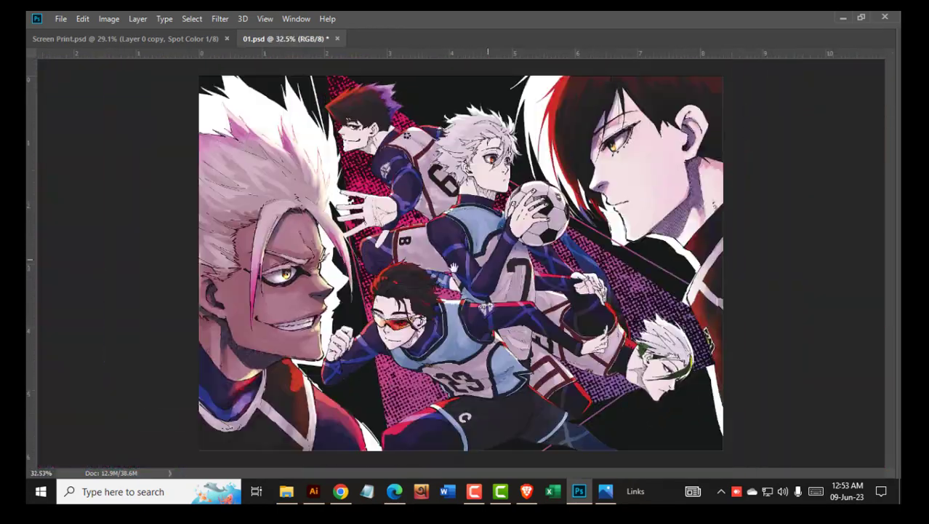
pyautogui.moveTo(617, 269); pyautogui.dragTo(421, 268)
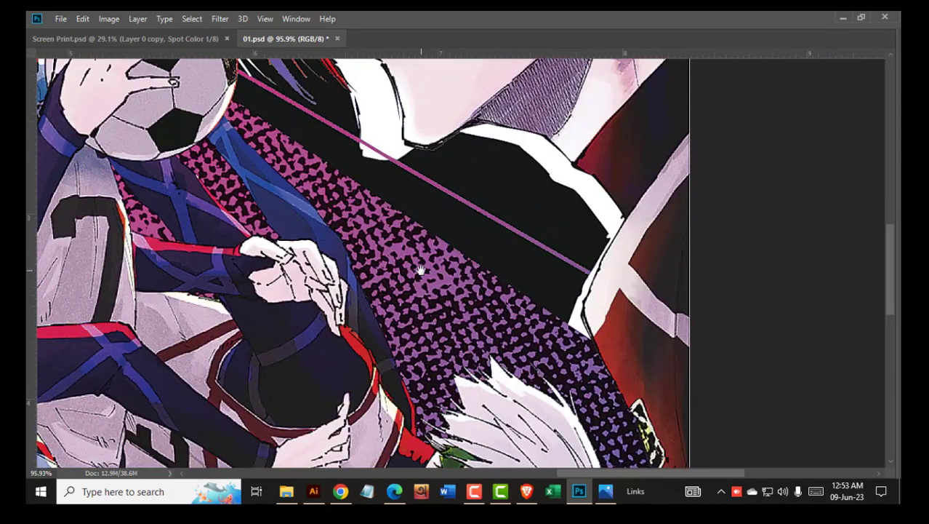
pyautogui.moveTo(475, 278); pyautogui.dragTo(428, 284)
pyautogui.moveTo(385, 310); pyautogui.dragTo(489, 299)
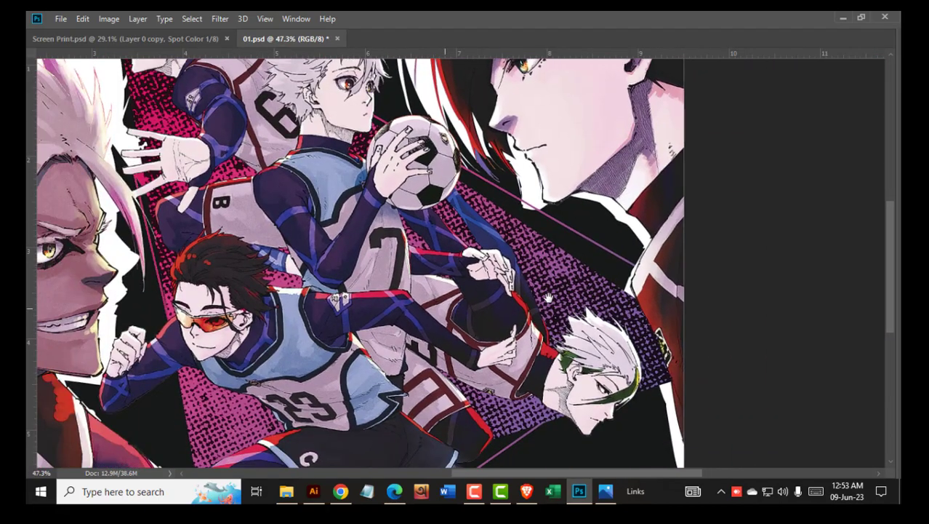
# Step: Load Path 4 as a selection around the pink and purple halftone background
pyautogui.moveTo(533, 274); pyautogui.dragTo(506, 281)
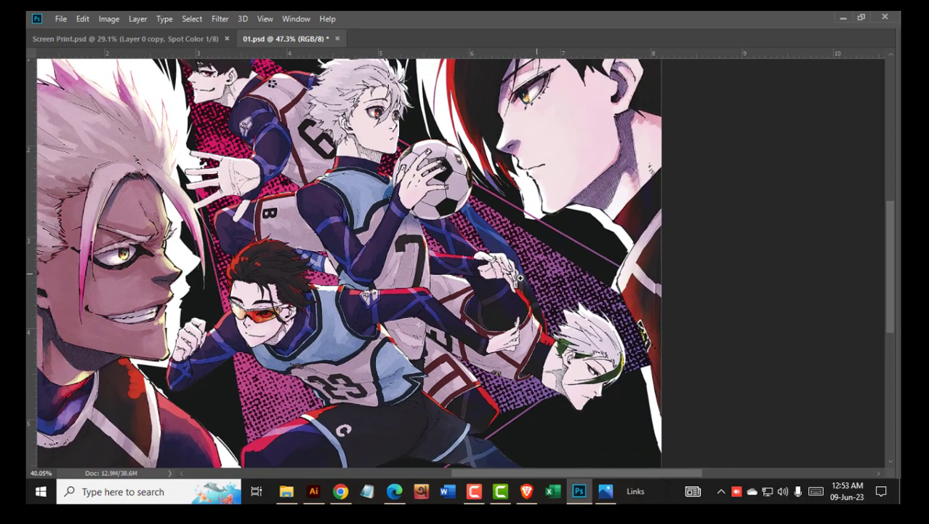
pyautogui.moveTo(313, 280); pyautogui.dragTo(465, 262)
pyautogui.moveTo(588, 302); pyautogui.dragTo(492, 326)
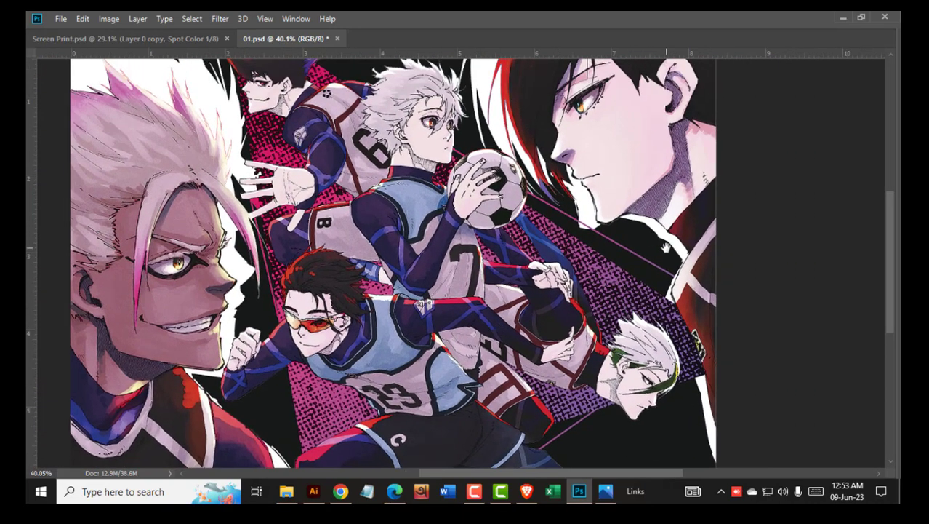
pyautogui.press('Tab')
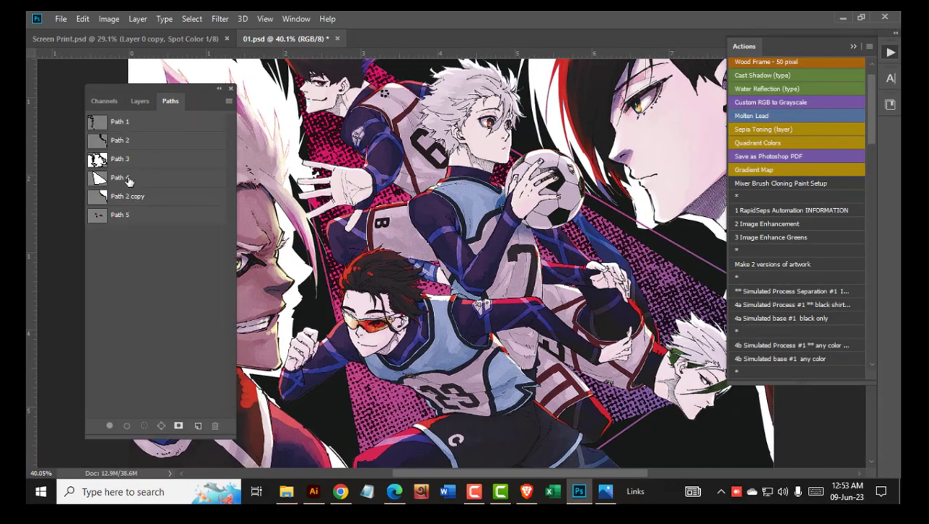
pyautogui.click(129, 179)
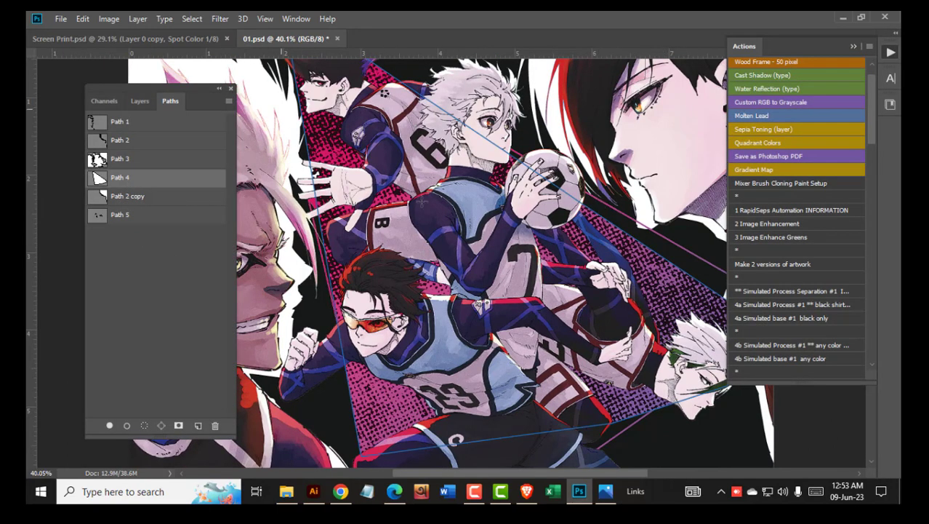
pyautogui.press('Tab')
pyautogui.hotkey('ctrl', '-')
pyautogui.press('Tab')
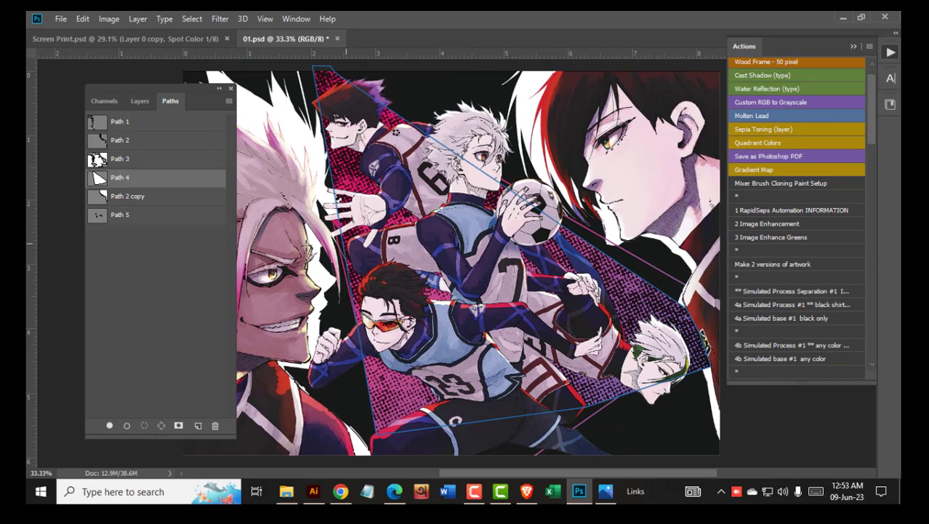
pyautogui.keyDown('ctrl'); pyautogui.click(99, 179); pyautogui.keyUp('ctrl')
# Step: Create a new channel with the Path 4 shape in solid black and everything outside it white, keeping the shape selected
pyautogui.click(110, 102)
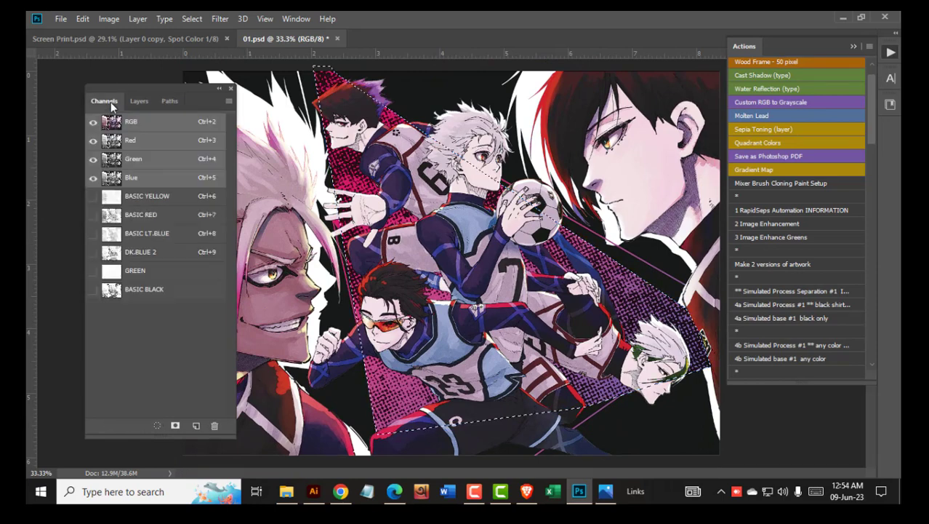
pyautogui.click(196, 429)
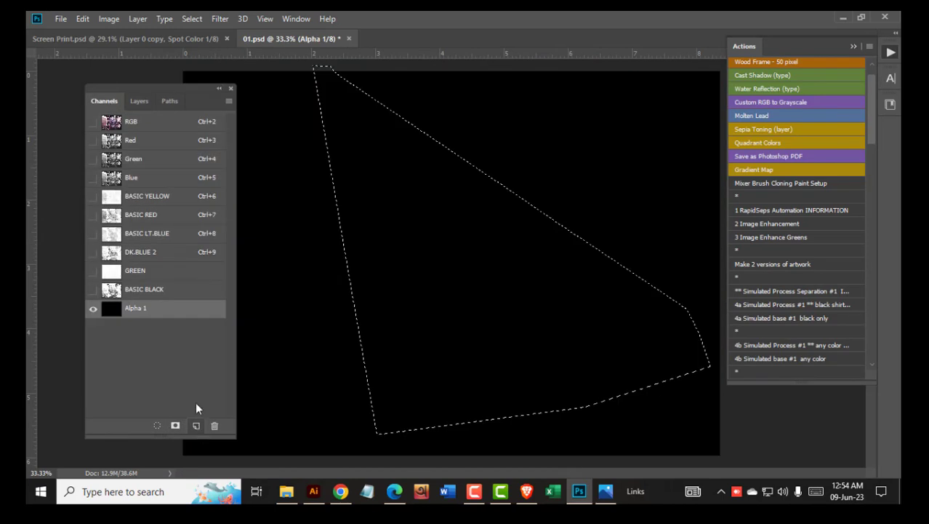
pyautogui.hotkey('ctrl', 'shift', 'i')
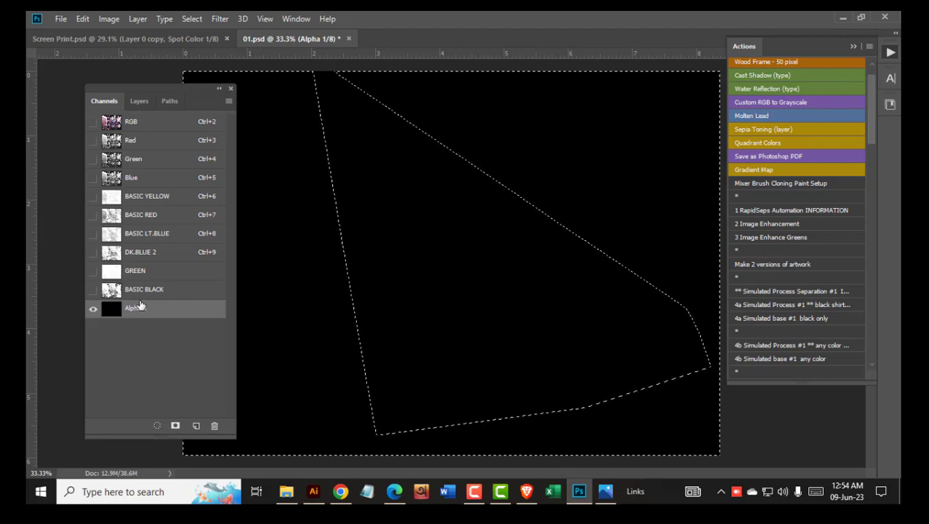
pyautogui.press('Delete')
pyautogui.hotkey('ctrl', 'shift', 'i')
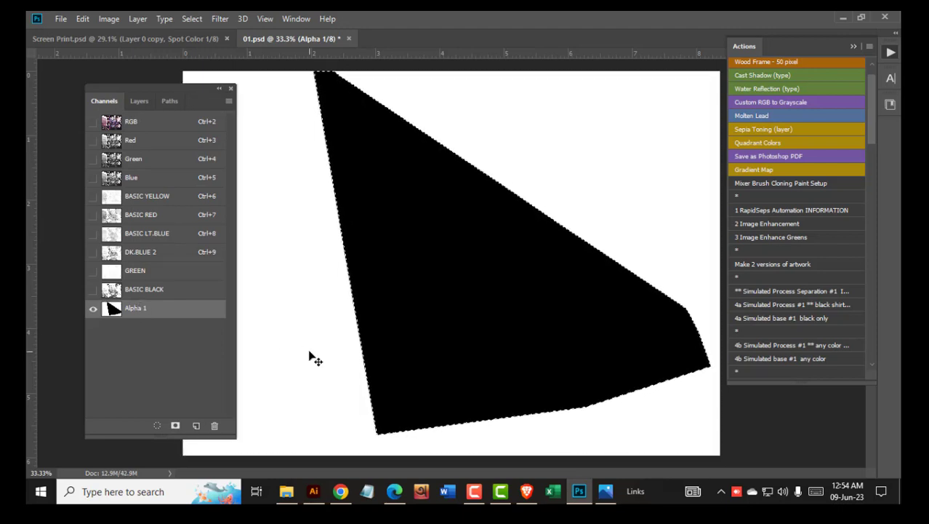
# Step: Convert the Alpha 1 channel into a spot colour channel named Spot Color 1
pyautogui.doubleClick(179, 312)
pyautogui.click(393, 186)
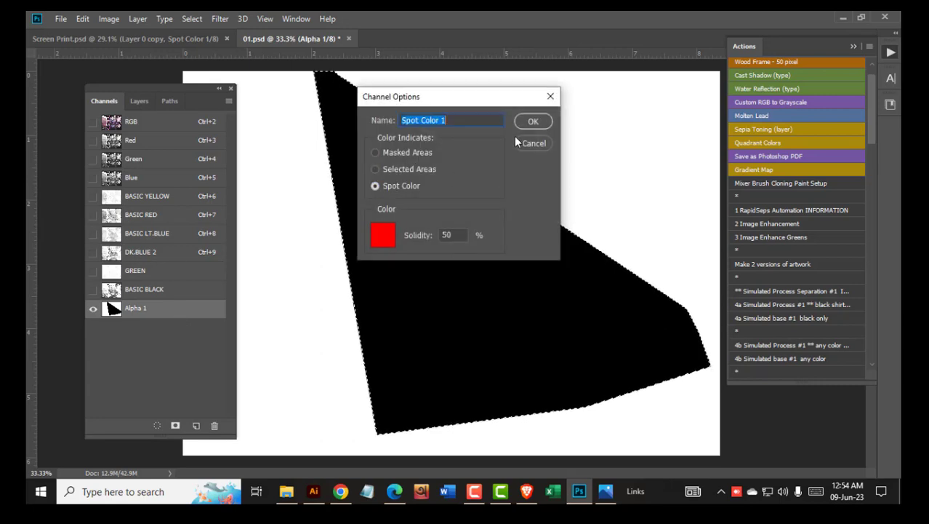
pyautogui.click(534, 122)
# Step: Sample the purple of the halftone background in the RGB artwork and copy its hex code 97599e
pyautogui.click(149, 129)
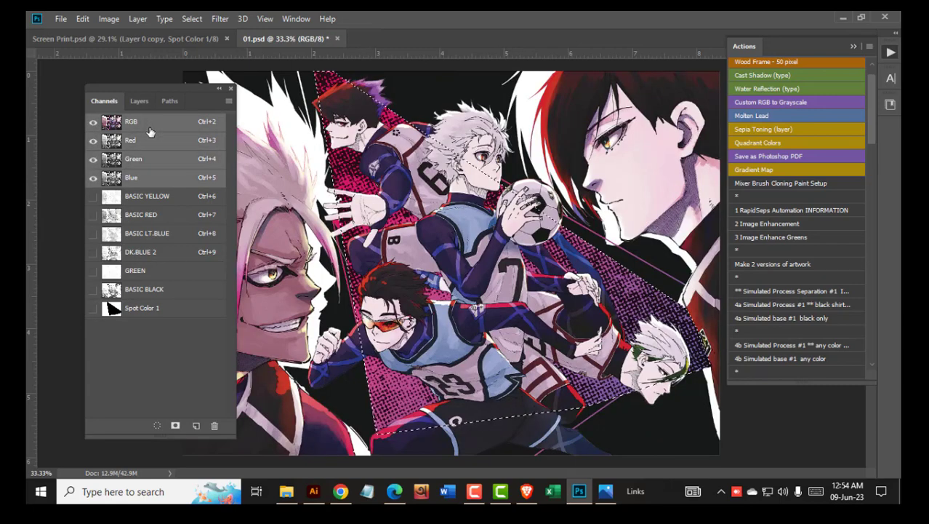
pyautogui.scroll(5, 633, 280)
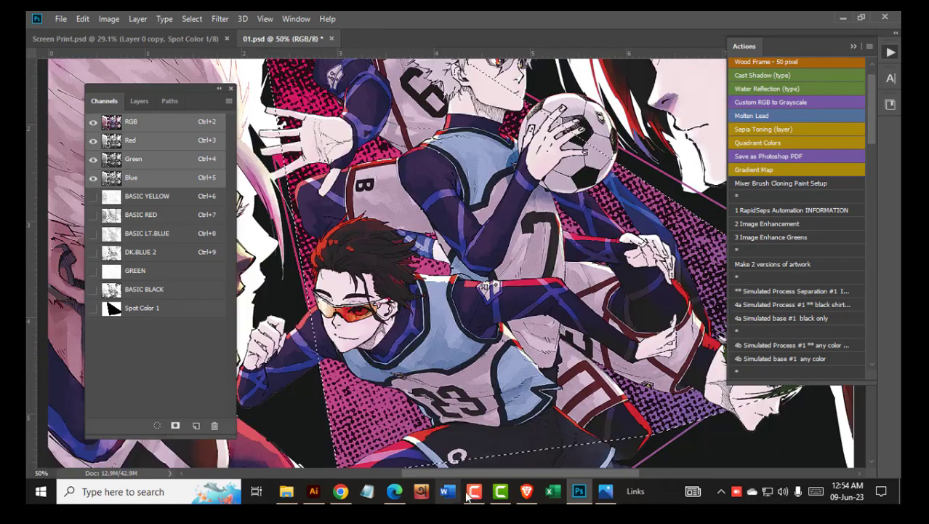
pyautogui.click(474, 492)
pyautogui.click(838, 433)
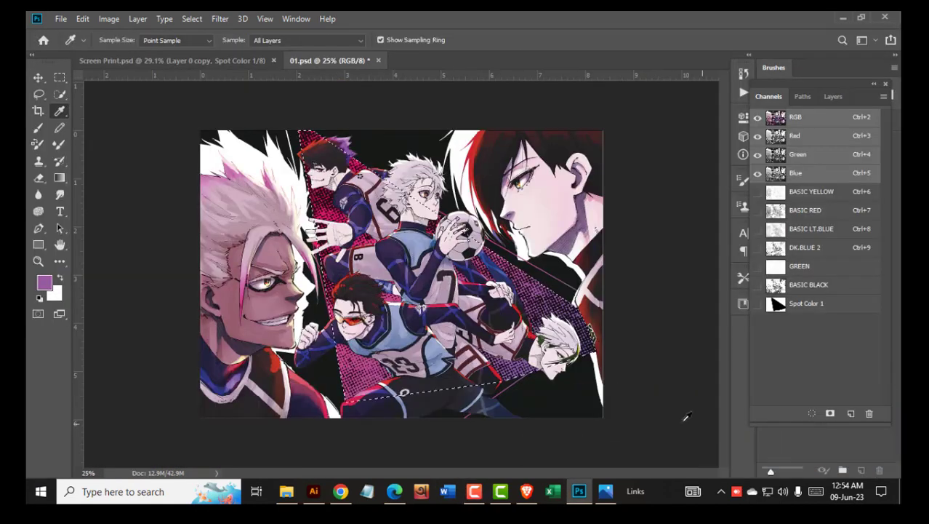
pyautogui.click(45, 283)
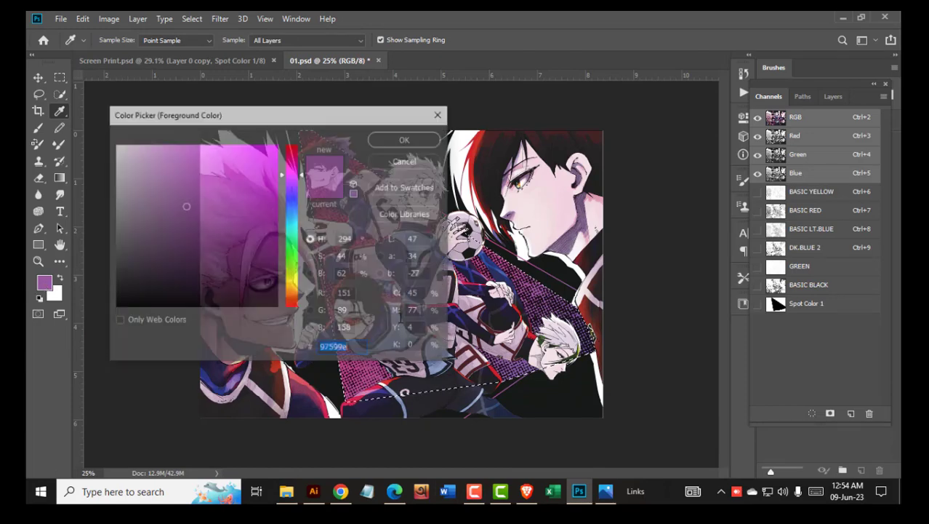
pyautogui.click(407, 139)
# Step: Set the ink colour of Spot Color 1 to 97599e and its solidity to 100%
pyautogui.click(848, 312)
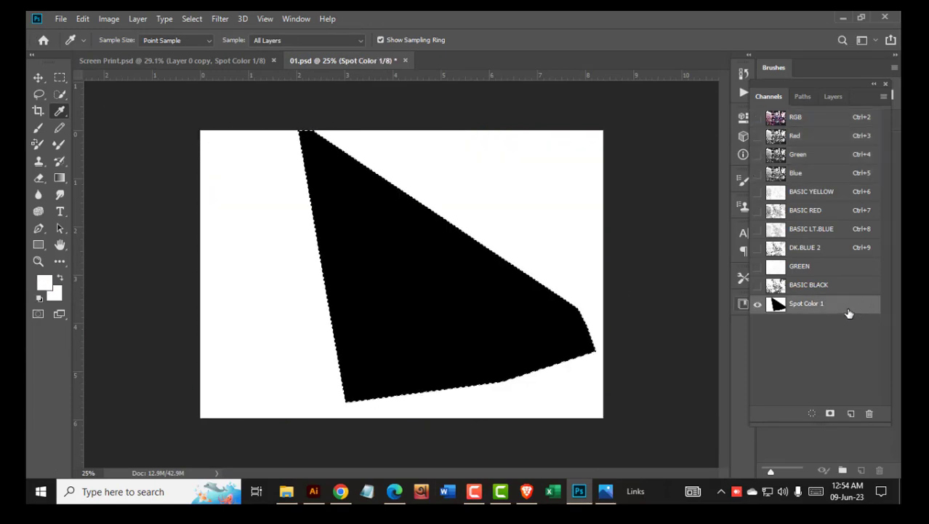
pyautogui.doubleClick(848, 312)
pyautogui.click(368, 186)
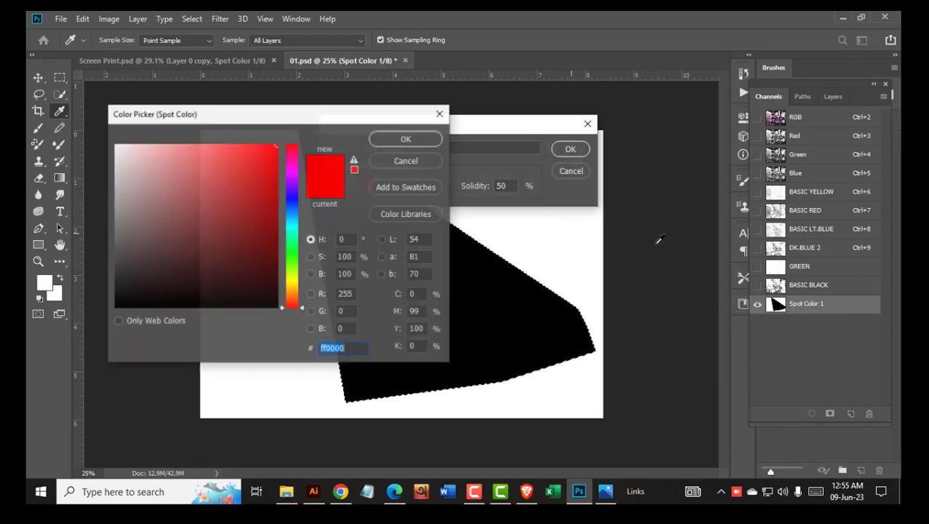
pyautogui.hotkey('ctrl', 'v')
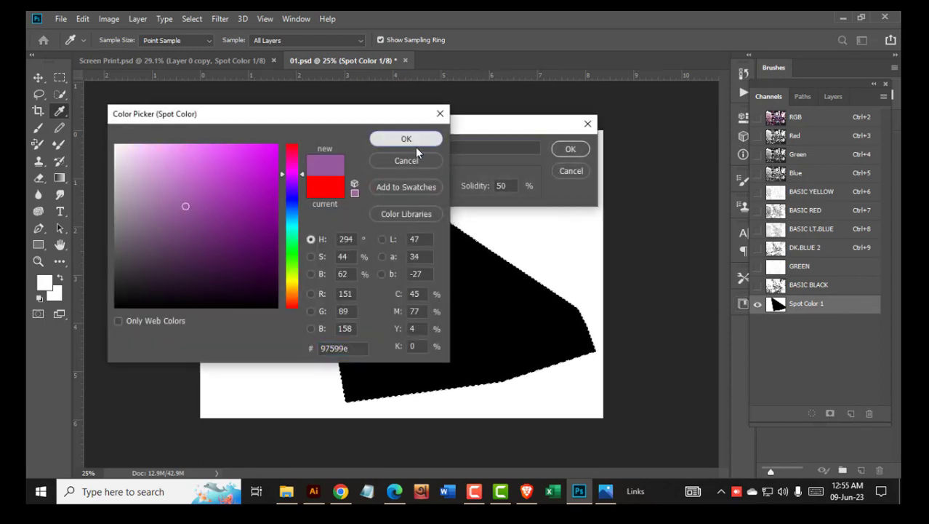
pyautogui.click(412, 141)
pyautogui.press('Tab')
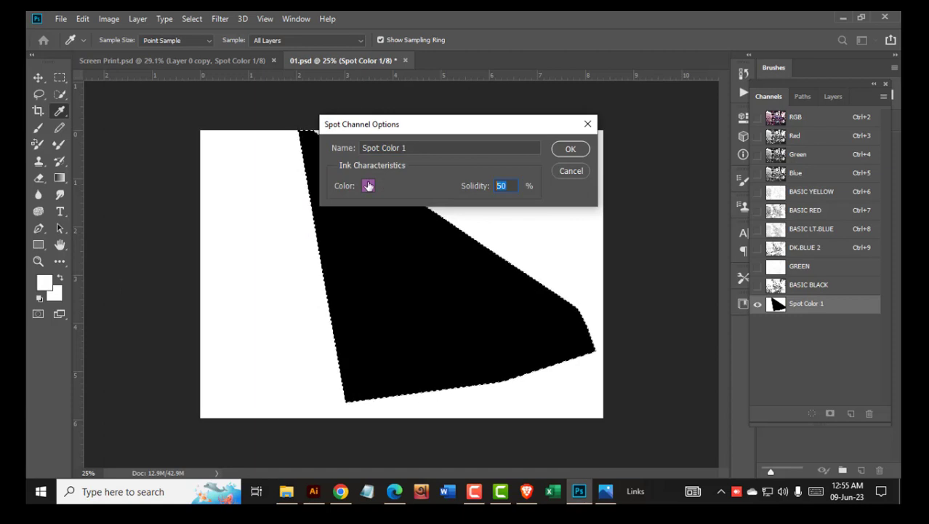
pyautogui.write('100')
pyautogui.press('Return')
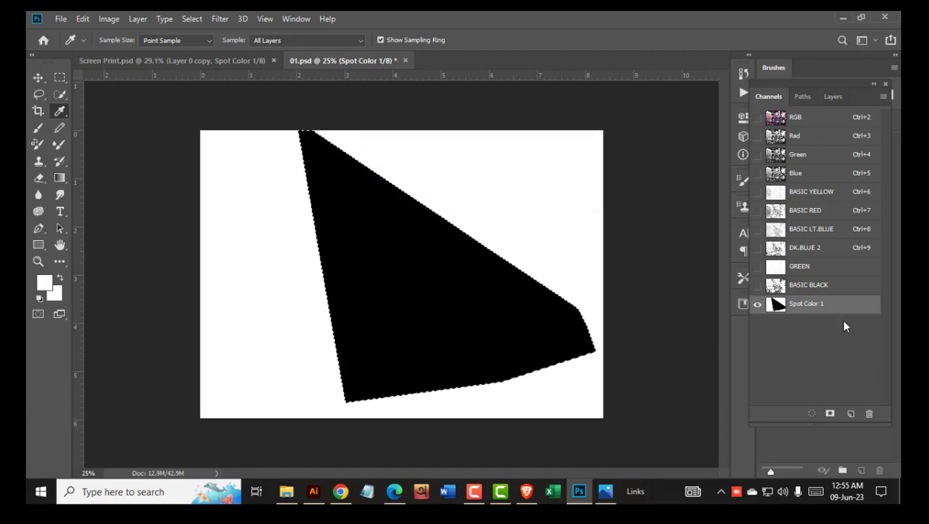
# Step: Move Spot Color 1 directly above the GREEN channel and rename it Purple
pyautogui.moveTo(836, 306); pyautogui.dragTo(822, 269)
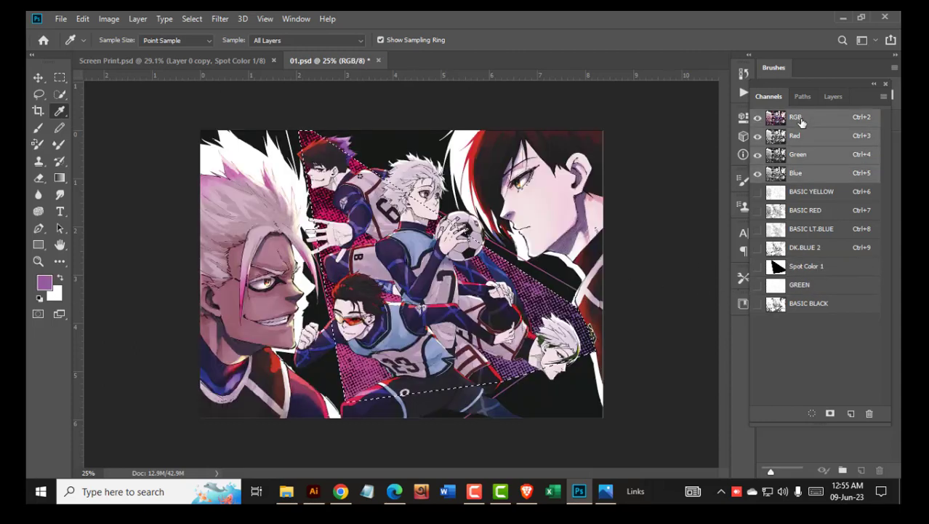
pyautogui.click(799, 117)
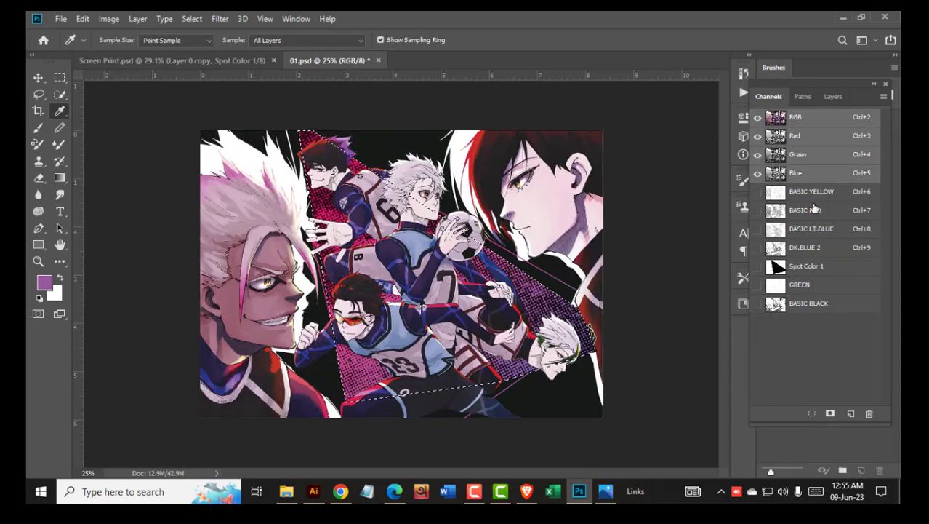
pyautogui.click(824, 270)
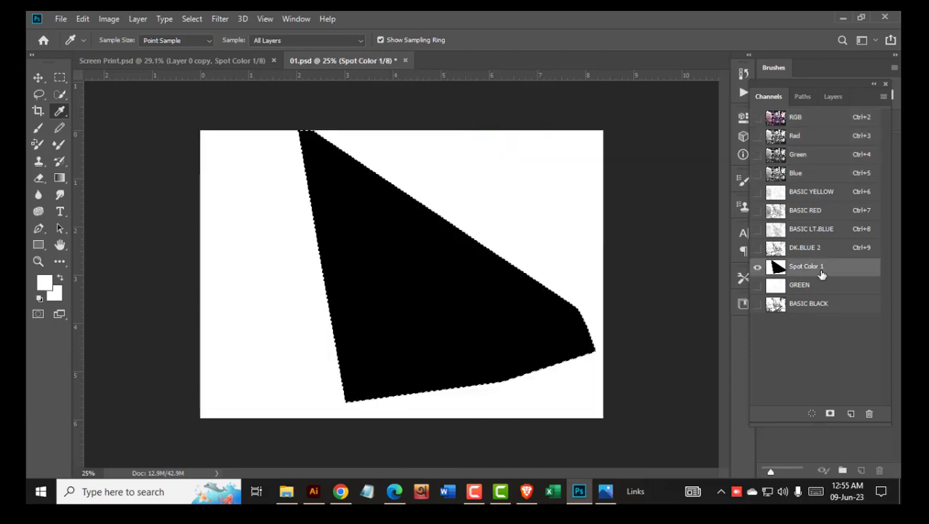
pyautogui.doubleClick(806, 267)
pyautogui.write('P')
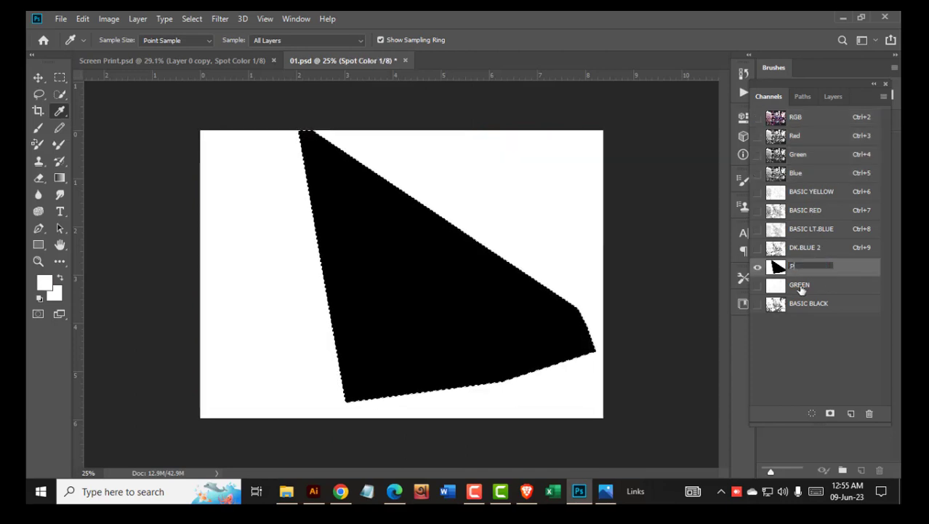
pyautogui.write('urple')
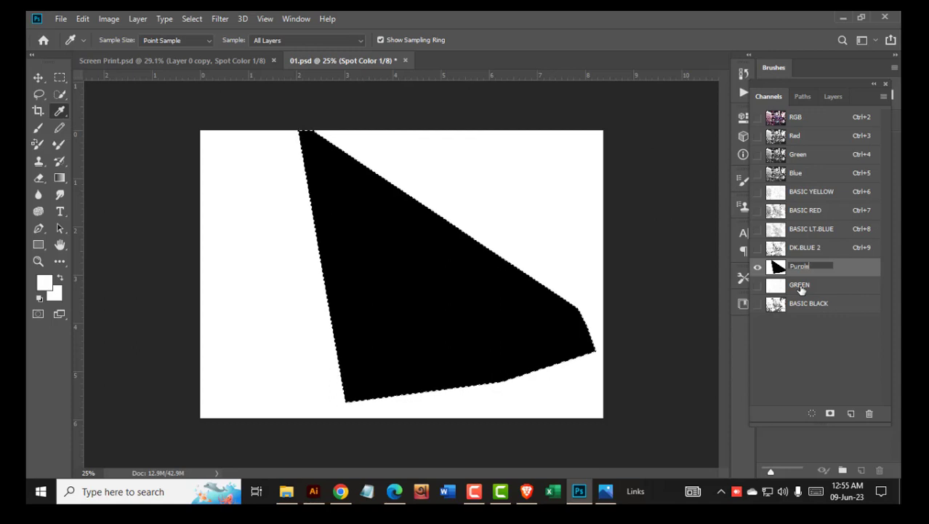
pyautogui.press('Return')
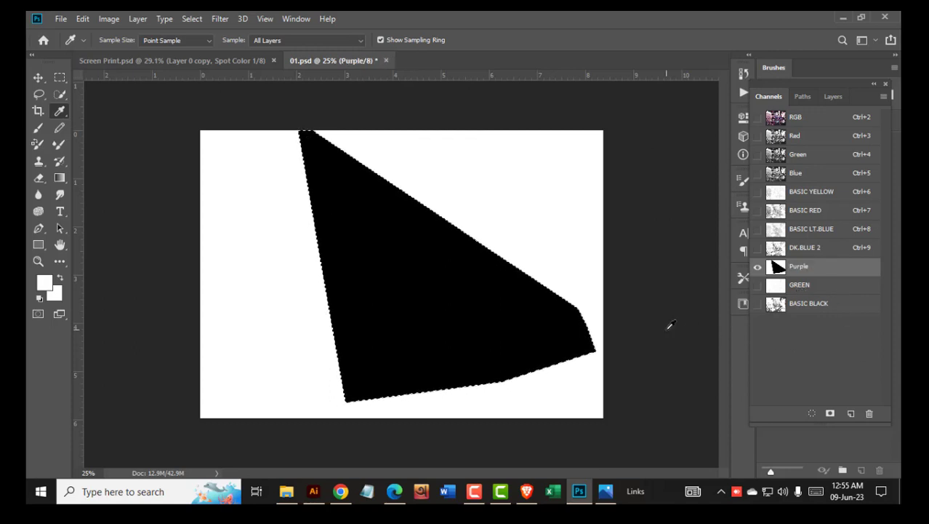
# Step: Duplicate the Purple channel and rename the copy Megenta
pyautogui.press('g')
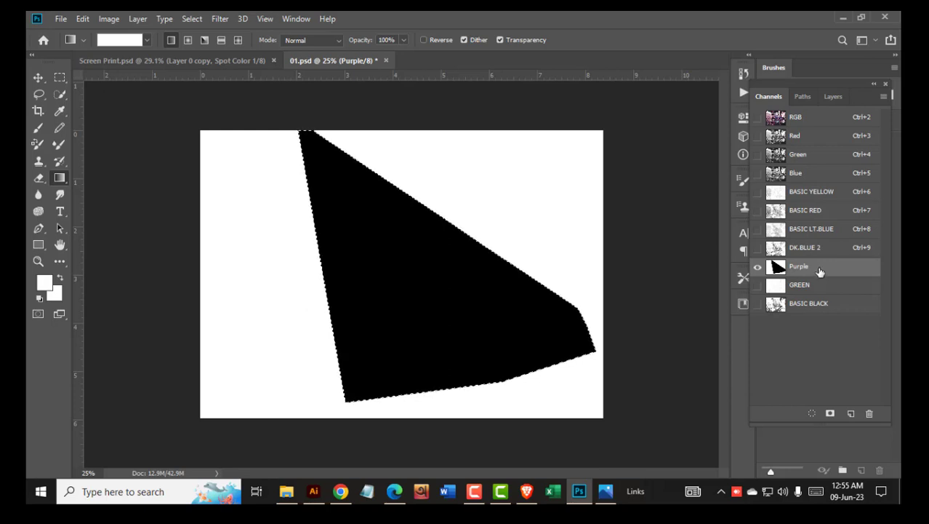
pyautogui.moveTo(819, 272); pyautogui.dragTo(851, 412)
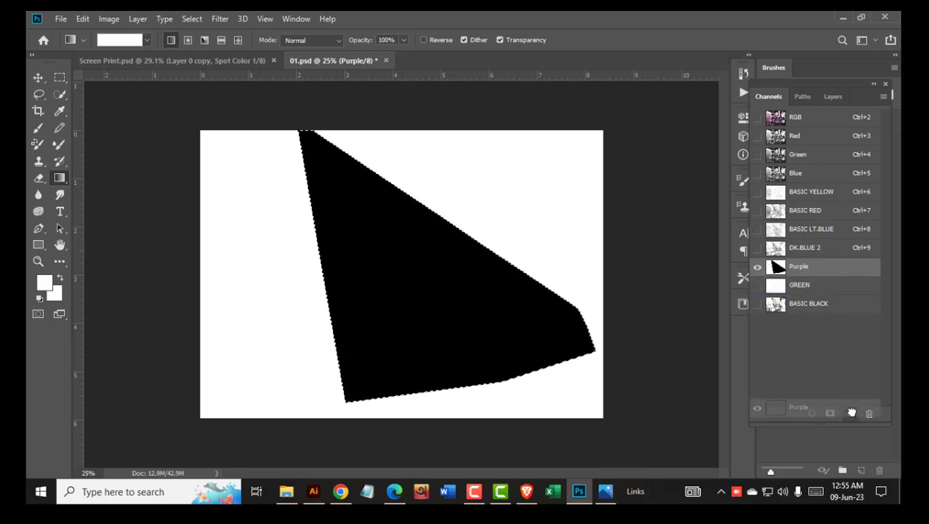
pyautogui.moveTo(811, 320); pyautogui.dragTo(800, 287)
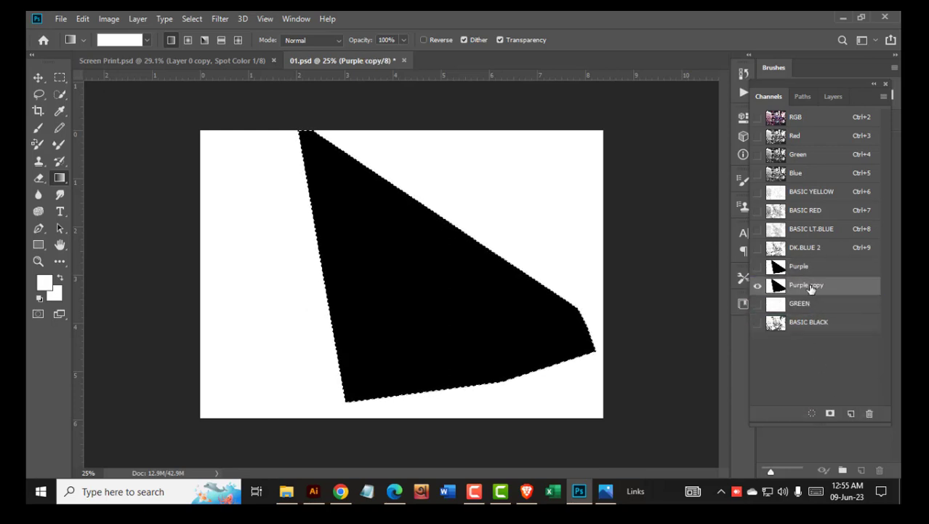
pyautogui.doubleClick(800, 286)
pyautogui.write('Megenta')
# Step: Set the ink colour of the Megenta channel to e576f2
pyautogui.doubleClick(876, 291)
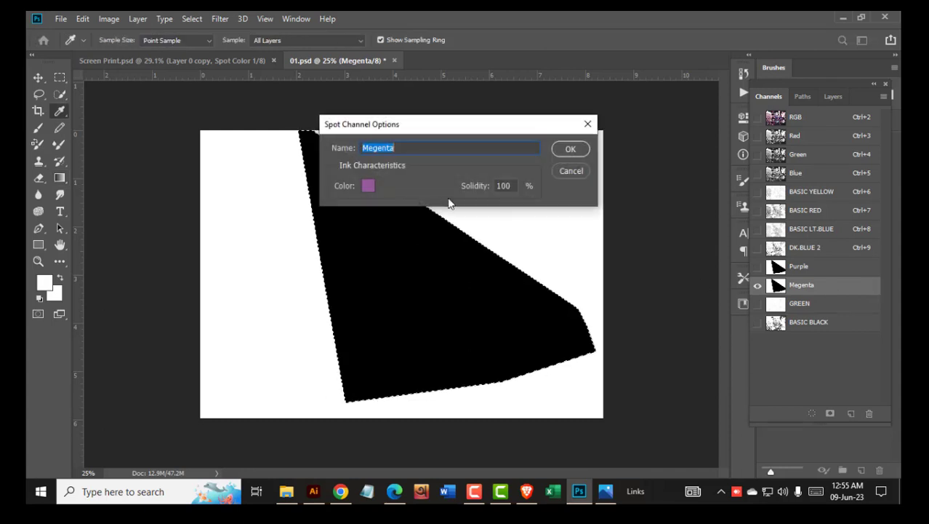
pyautogui.click(367, 187)
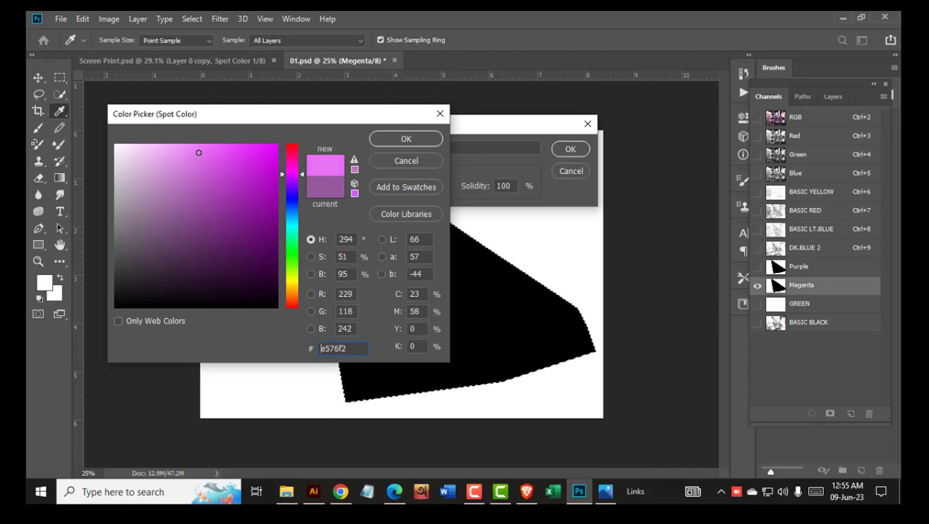
pyautogui.click(407, 140)
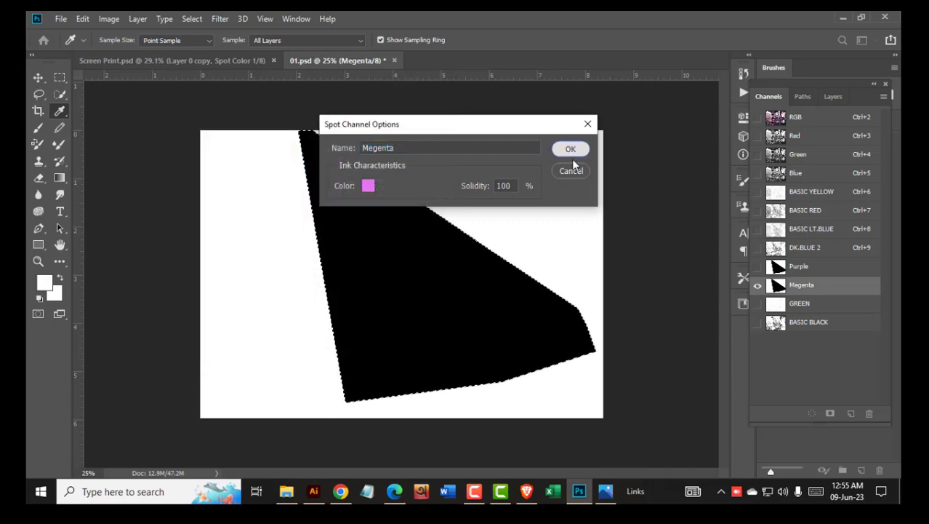
pyautogui.click(572, 151)
# Step: Try to draw a gradient across the selected background area in the Purple channel and reset the foreground and background colours to default
pyautogui.click(810, 267)
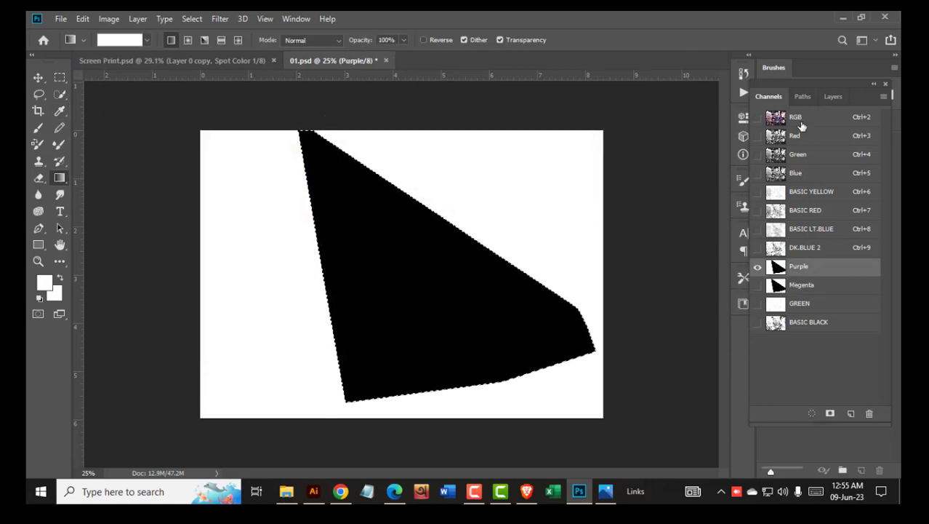
pyautogui.click(801, 125)
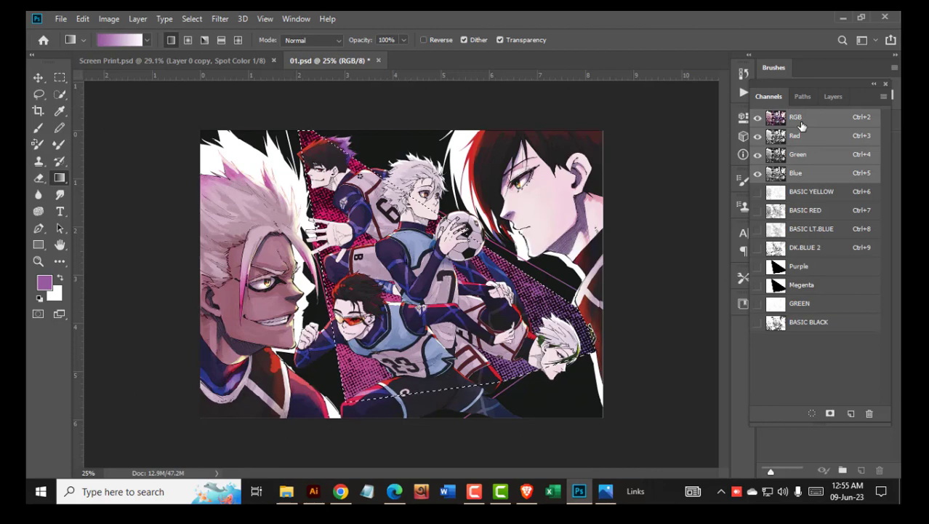
pyautogui.click(808, 269)
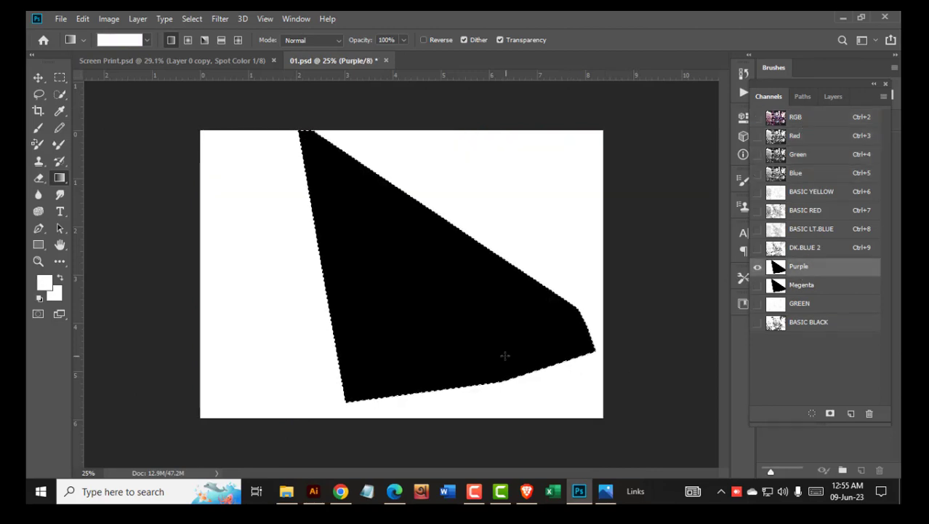
pyautogui.moveTo(382, 238); pyautogui.dragTo(369, 224)
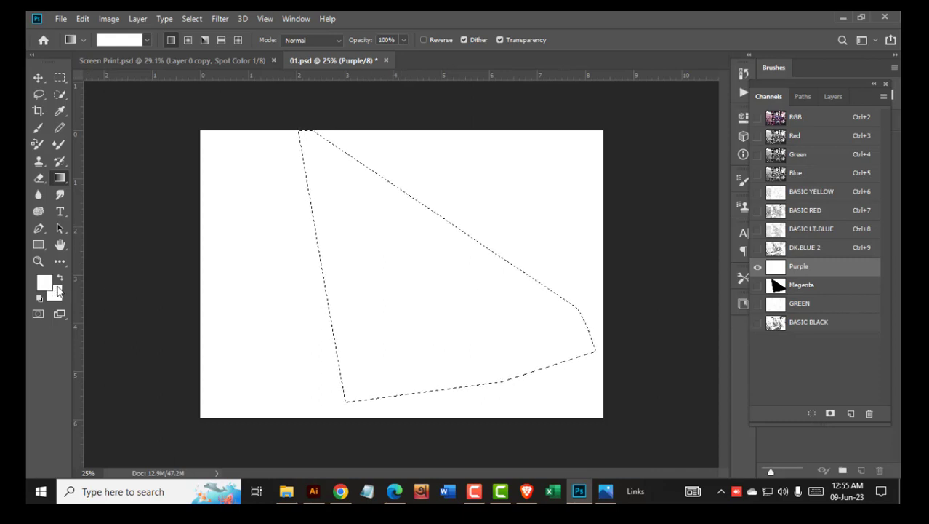
pyautogui.click(39, 301)
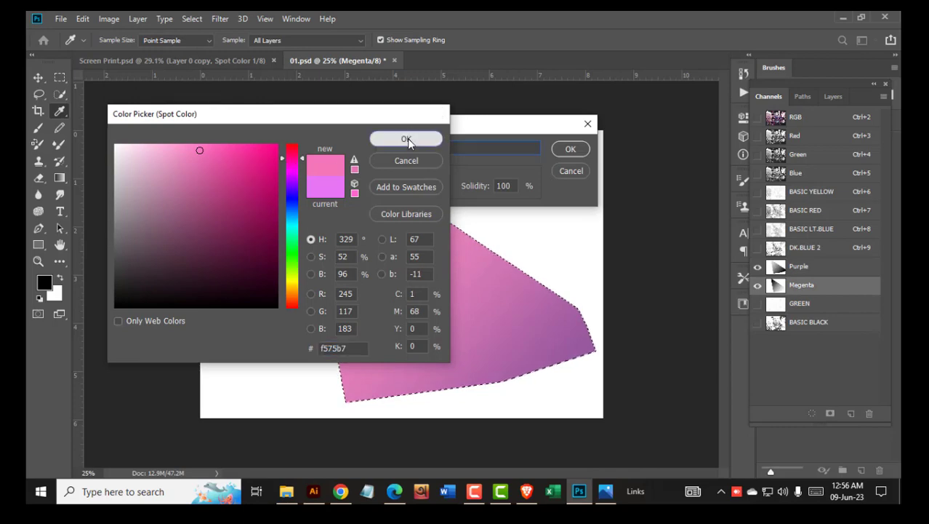
# Step: Set the Megenta channel's ink colour to f575b7 and move the channel directly above Purple
pyautogui.click(408, 138)
pyautogui.click(572, 150)
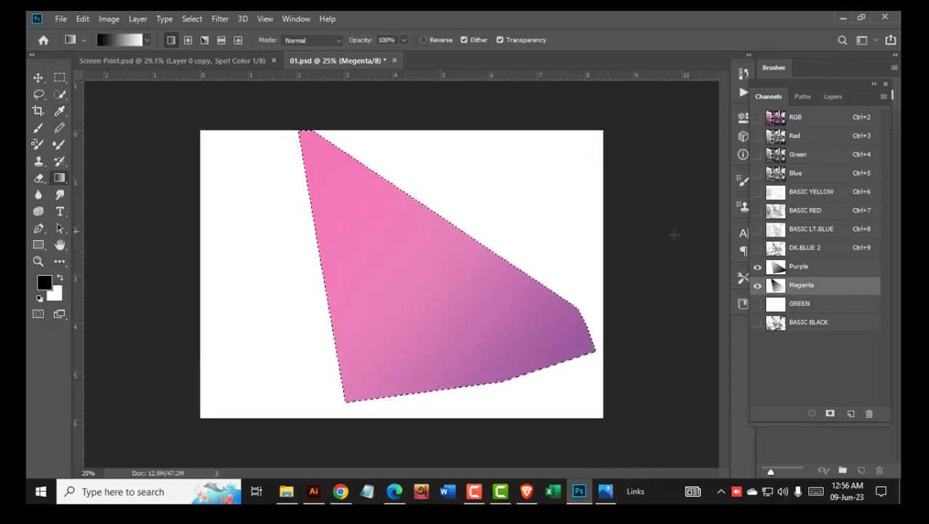
pyautogui.moveTo(818, 288); pyautogui.dragTo(816, 261)
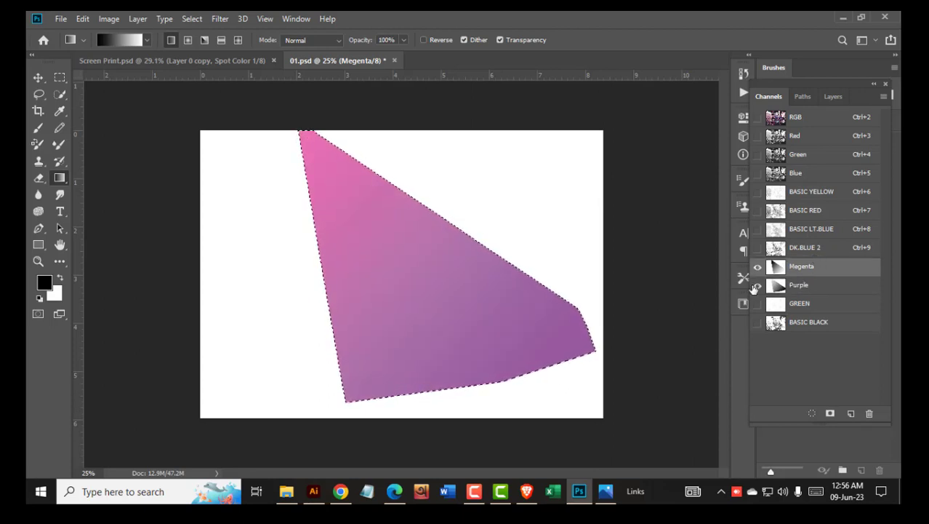
# Step: Preview all the spot channels together over the gradient background and return to the RGB view
pyautogui.click(757, 303)
pyautogui.click(757, 322)
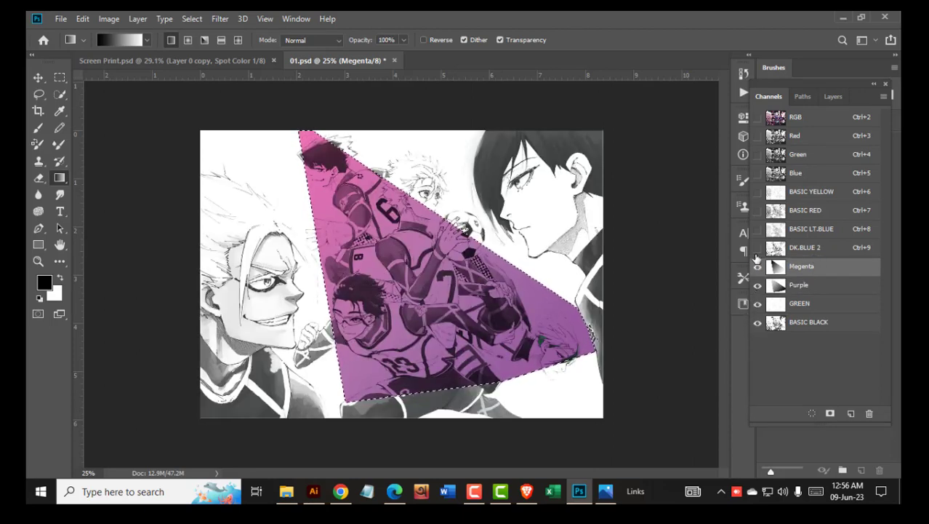
pyautogui.click(757, 248)
pyautogui.click(757, 228)
pyautogui.click(757, 210)
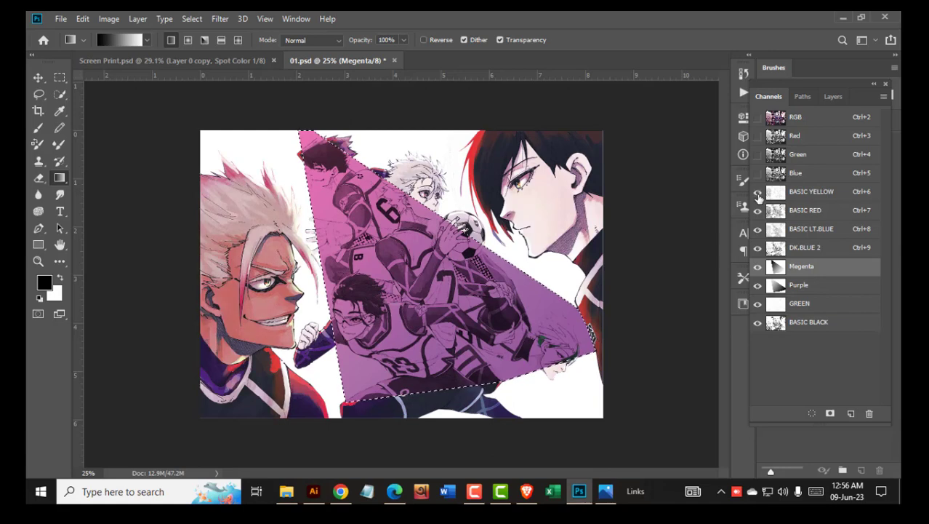
pyautogui.click(798, 117)
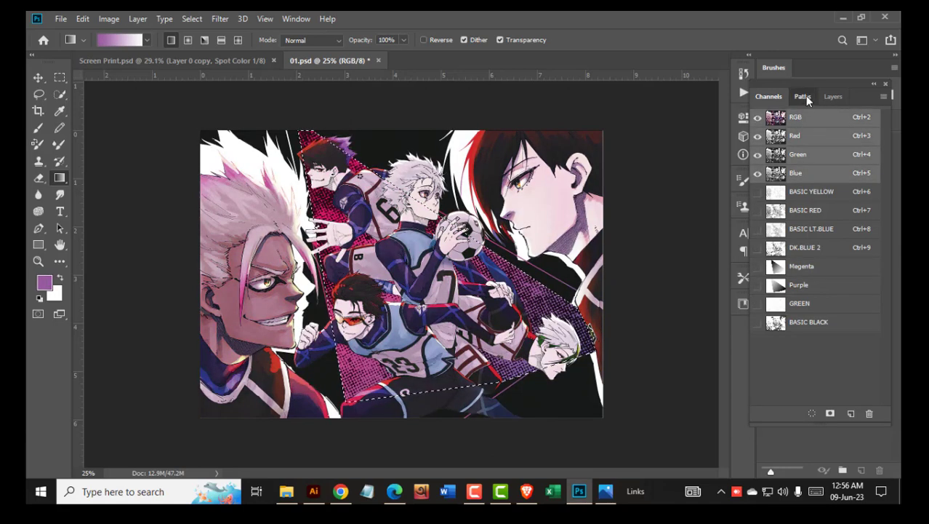
pyautogui.click(803, 96)
pyautogui.click(805, 175)
pyautogui.hotkey('ctrl', 'Return')
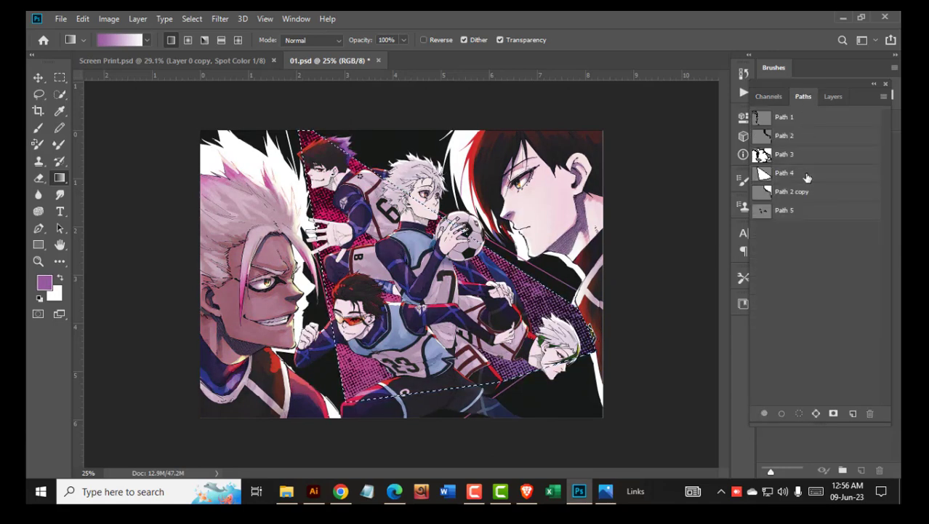
pyautogui.click(770, 96)
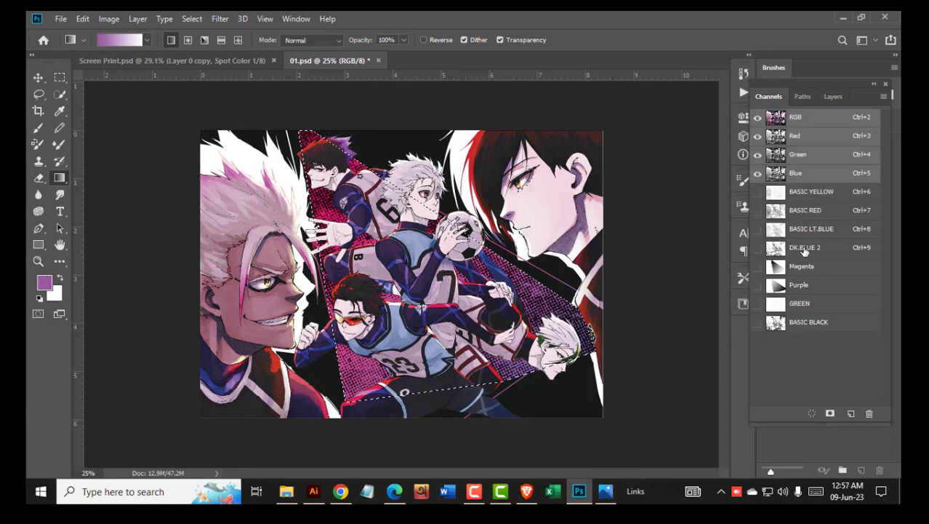
pyautogui.click(805, 248)
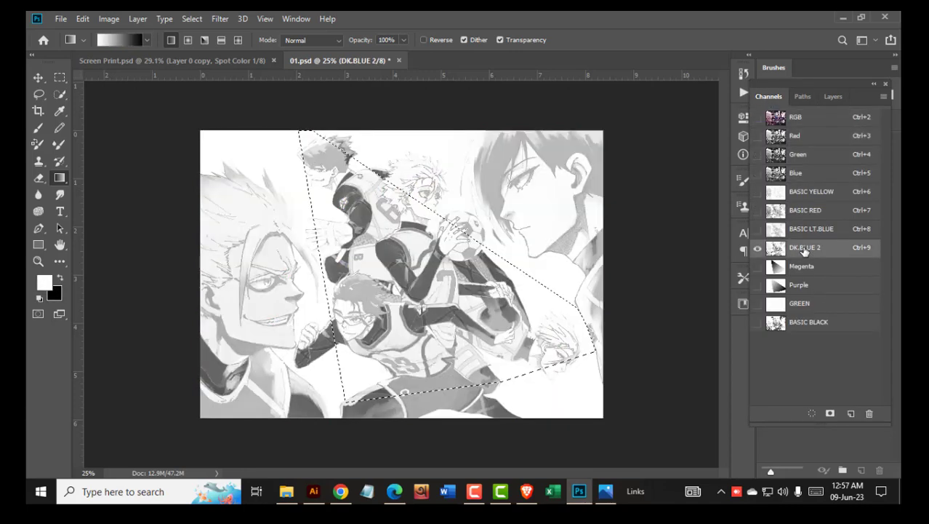
pyautogui.click(796, 119)
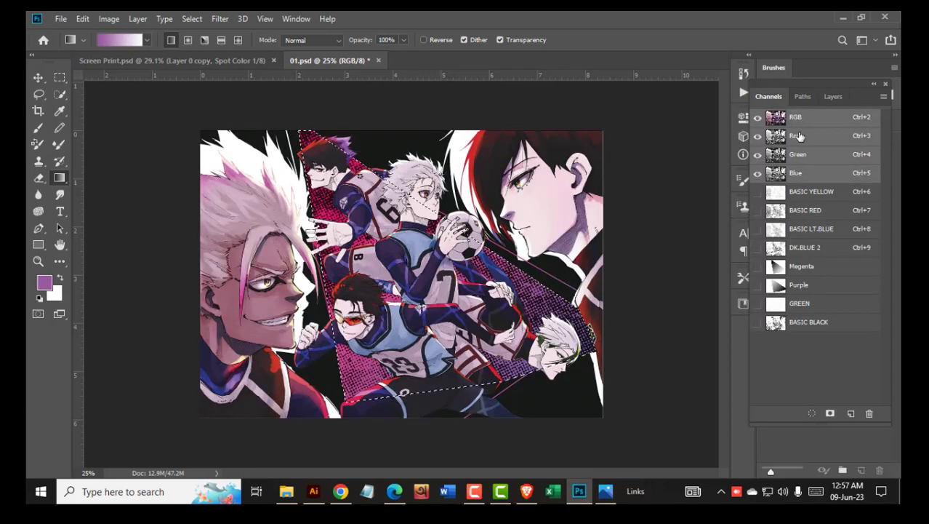
# Step: Replace the current selection with the outline of Path 3 and make the Megenta channel active
pyautogui.hotkey('ctrl', 'd')
pyautogui.click(803, 96)
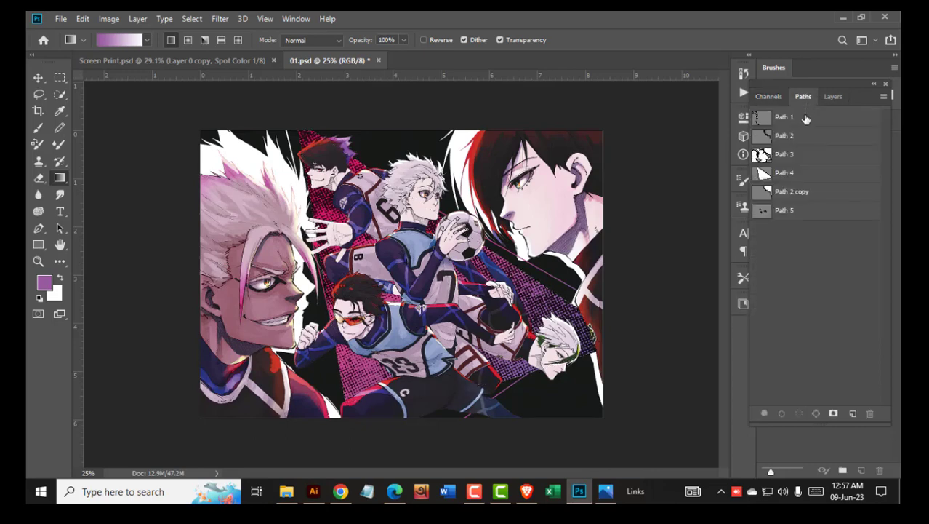
pyautogui.click(793, 155)
pyautogui.press('Escape')
pyautogui.keyDown('ctrl'); pyautogui.click(761, 155); pyautogui.keyUp('ctrl')
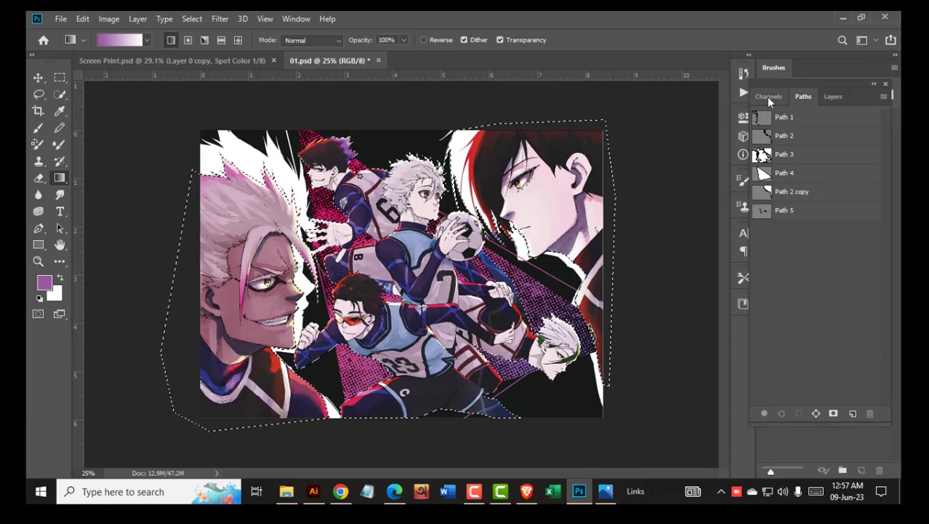
pyautogui.click(768, 97)
pyautogui.click(807, 267)
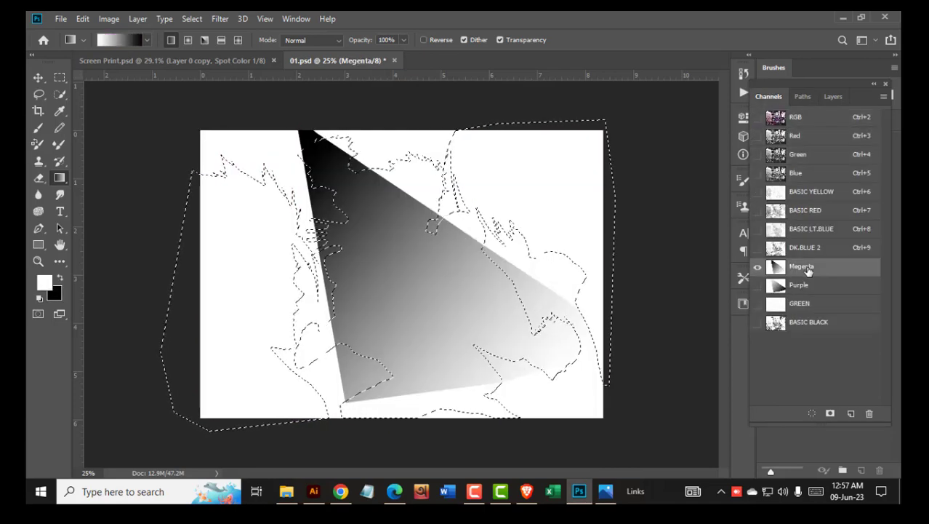
pyautogui.hotkey('shift', 'F5')
pyautogui.click(546, 146)
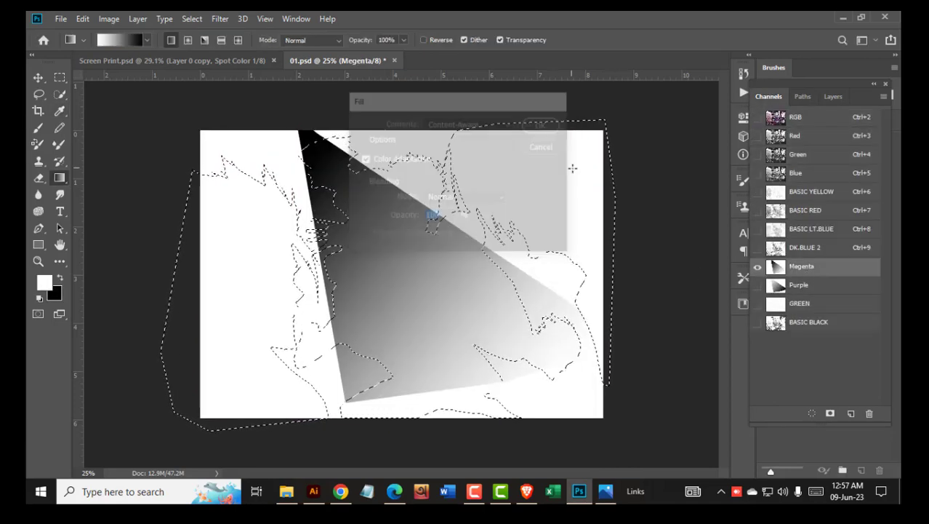
pyautogui.press('Delete')
pyautogui.hotkey('ctrl', 'z')
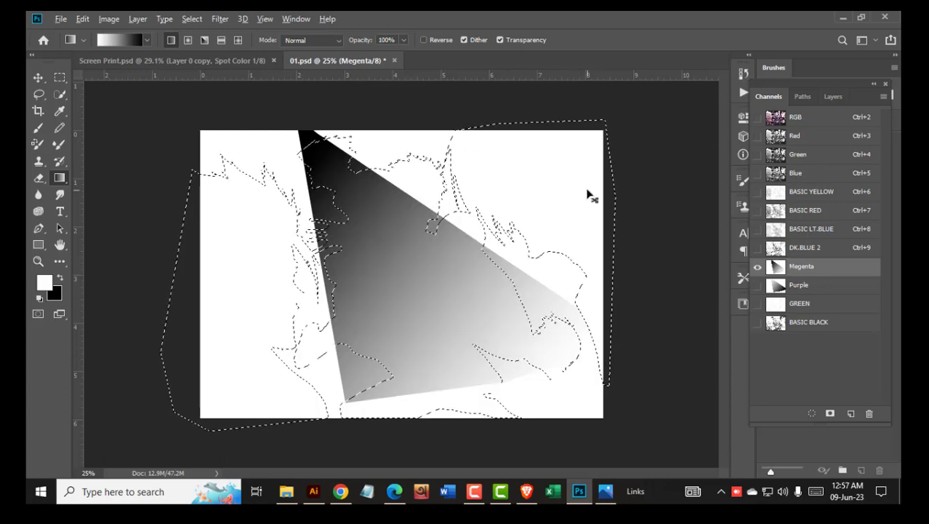
# Step: Fill the Path 3 selection with white in both the Megenta and Purple channels and deselect
pyautogui.hotkey('alt', 'BackSpace')
pyautogui.click(807, 284)
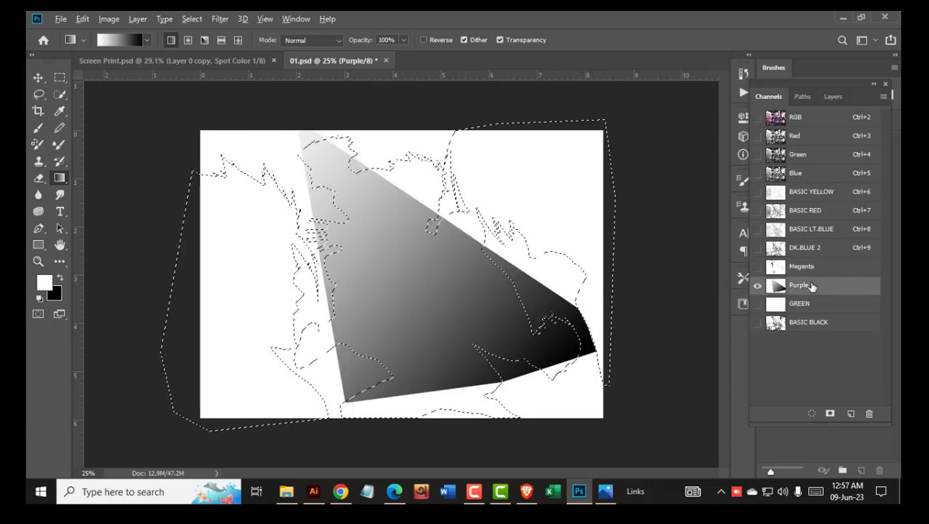
pyautogui.hotkey('ctrl', 'd')
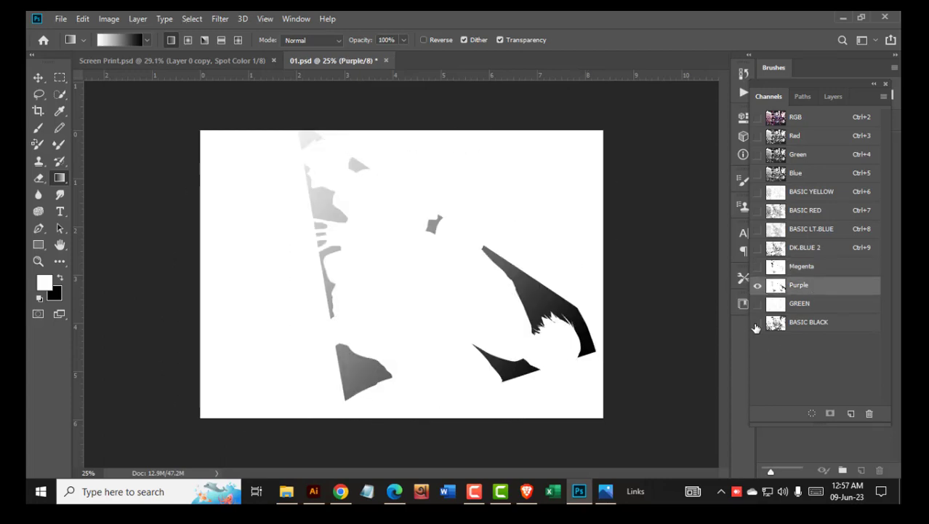
# Step: Show all spot channels together, save the document and return to the RGB view
pyautogui.moveTo(757, 328); pyautogui.dragTo(758, 200)
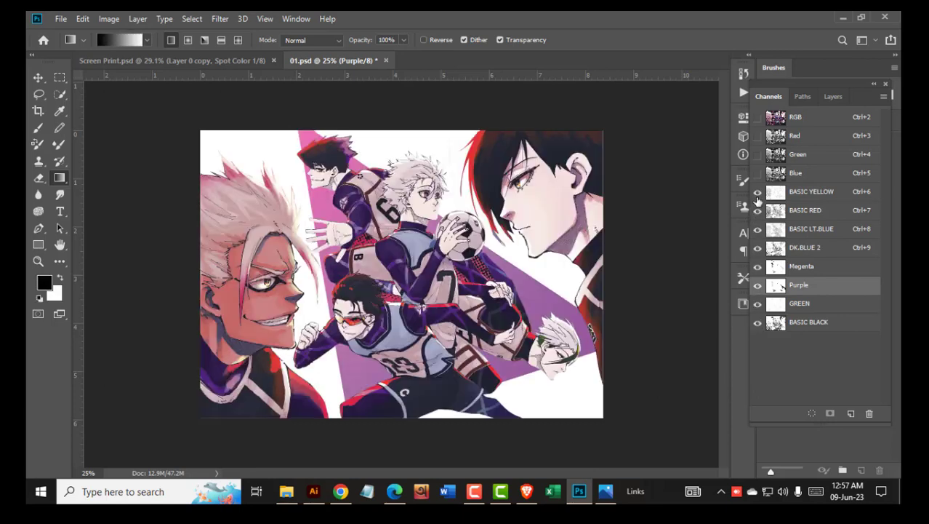
pyautogui.hotkey('ctrl', 's')
pyautogui.click(796, 122)
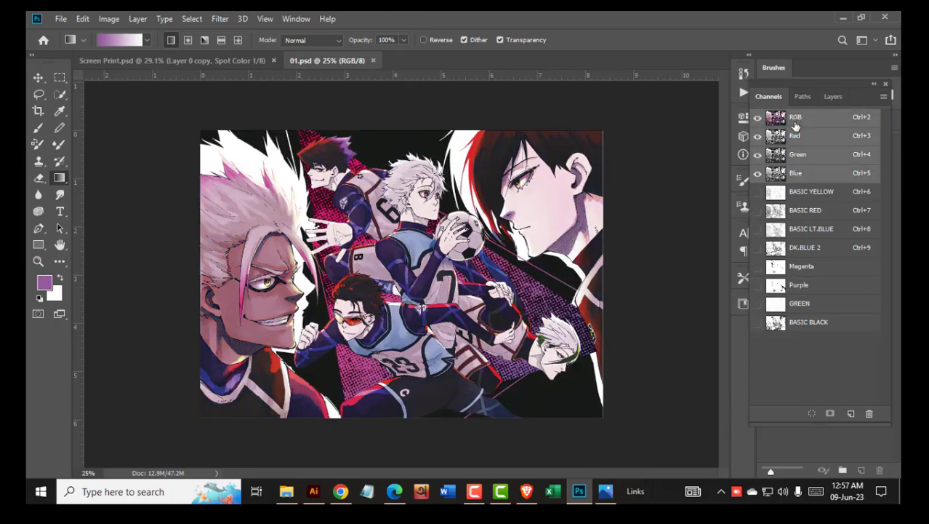
# Step: Check the halftone pattern in the Red channel against RGB and duplicate the Red channel
pyautogui.scroll(5, 538, 320)
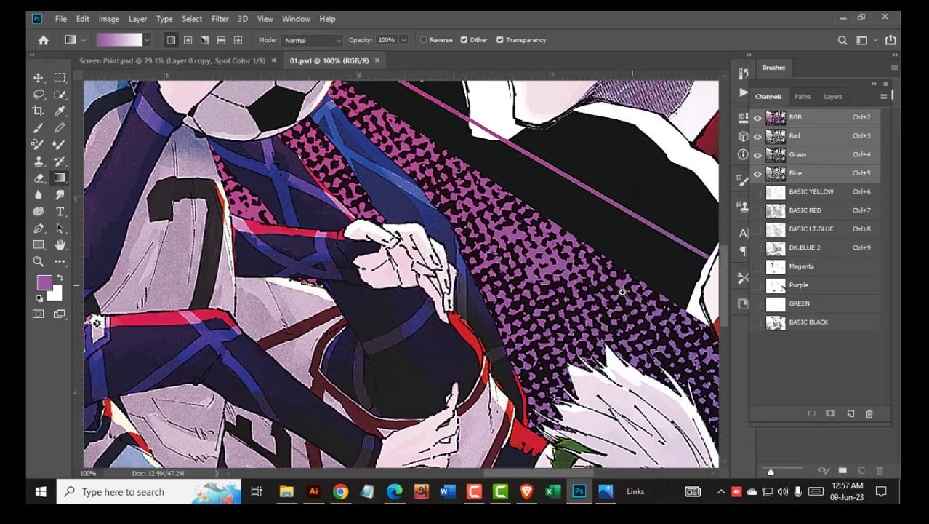
pyautogui.scroll(-1, 630, 285)
pyautogui.click(809, 138)
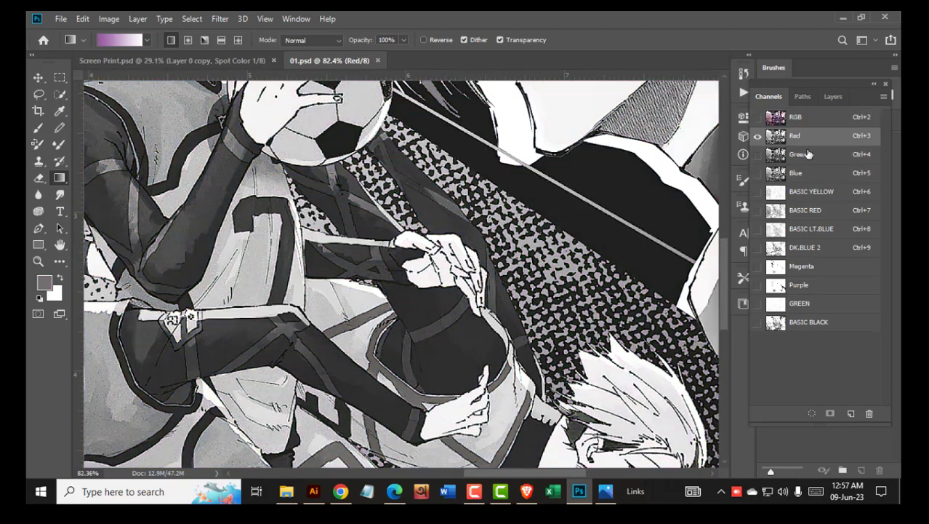
pyautogui.click(805, 120)
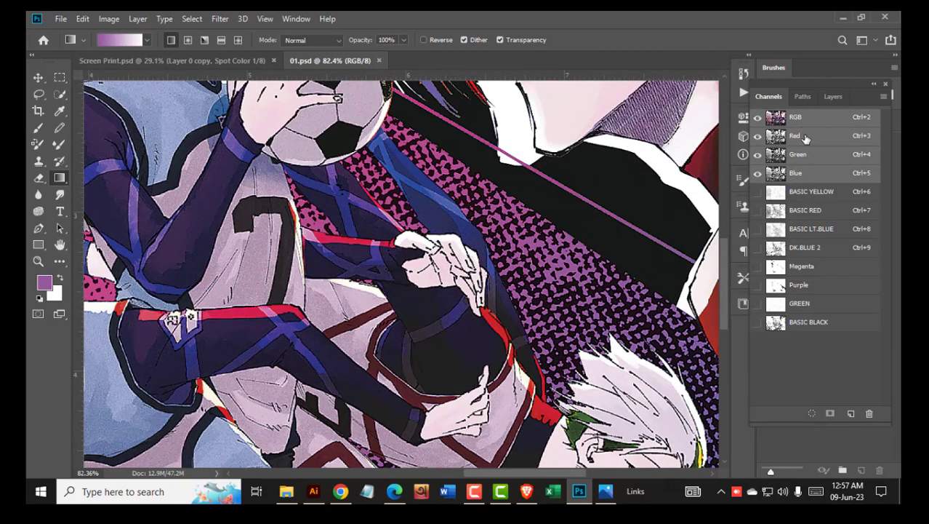
pyautogui.moveTo(805, 138); pyautogui.dragTo(850, 413)
# Step: Apply Levels to the Red copy channel with input black at 28 and input white at 142
pyautogui.hotkey('ctrl', 'l')
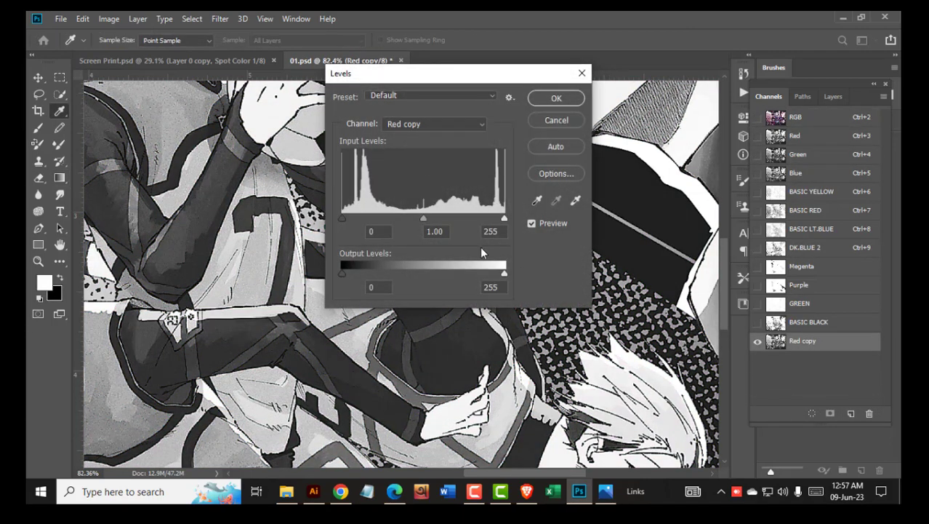
pyautogui.moveTo(500, 218); pyautogui.dragTo(459, 218)
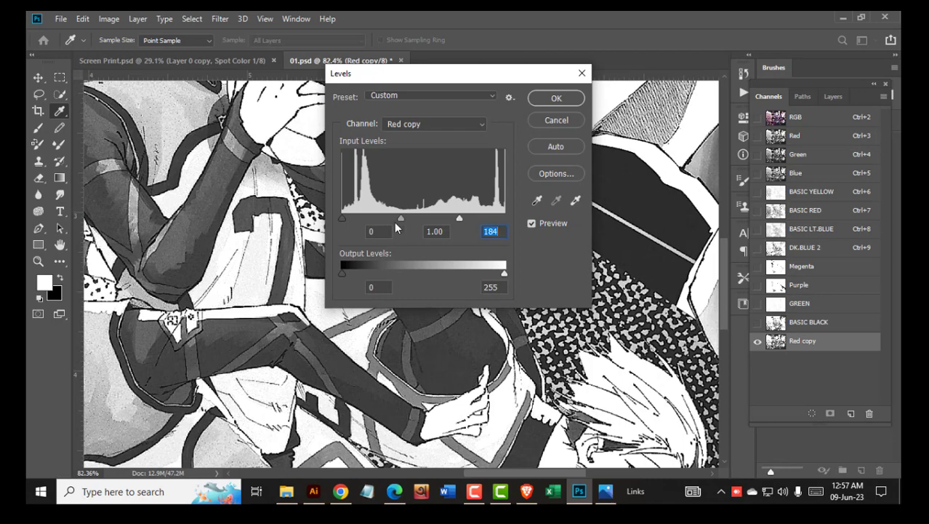
pyautogui.moveTo(343, 219); pyautogui.dragTo(360, 218)
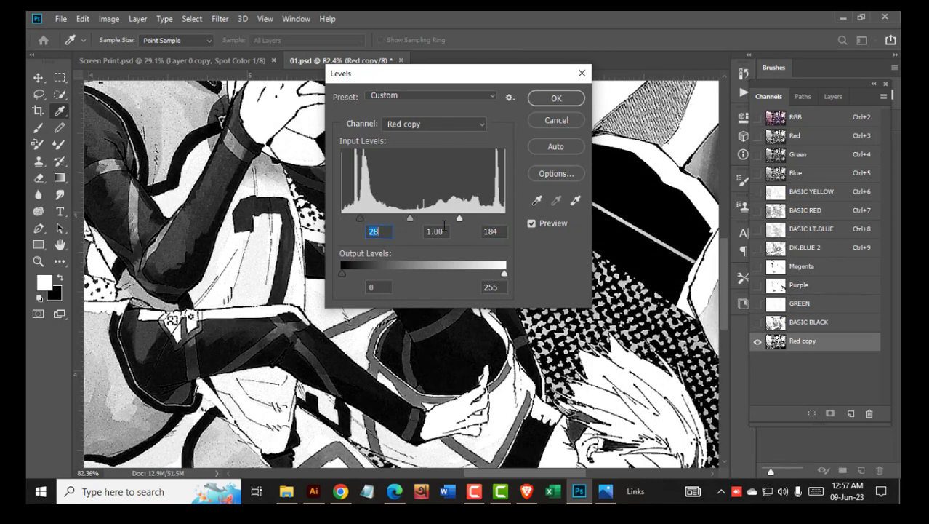
pyautogui.moveTo(458, 216); pyautogui.dragTo(433, 219)
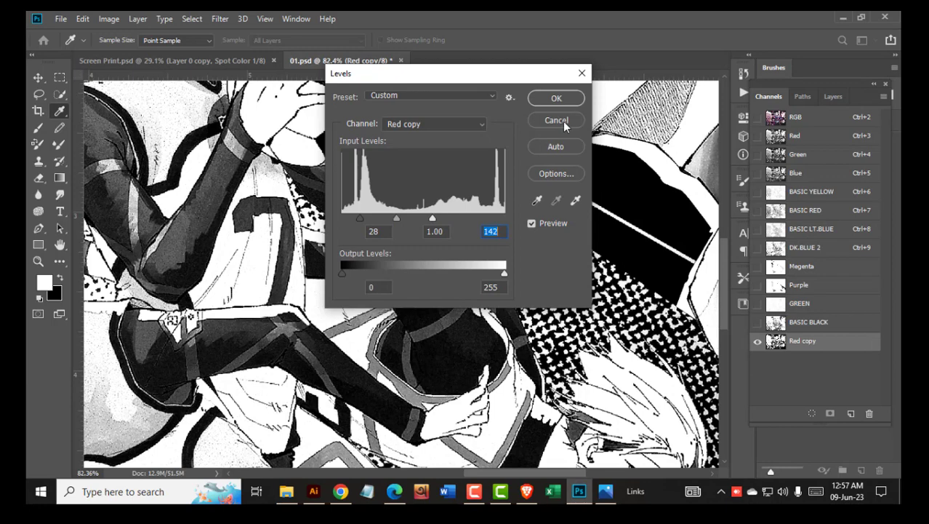
pyautogui.click(558, 98)
# Step: Examine the halftone background across the RGB artwork and compare it with the Red copy channel up close
pyautogui.click(800, 117)
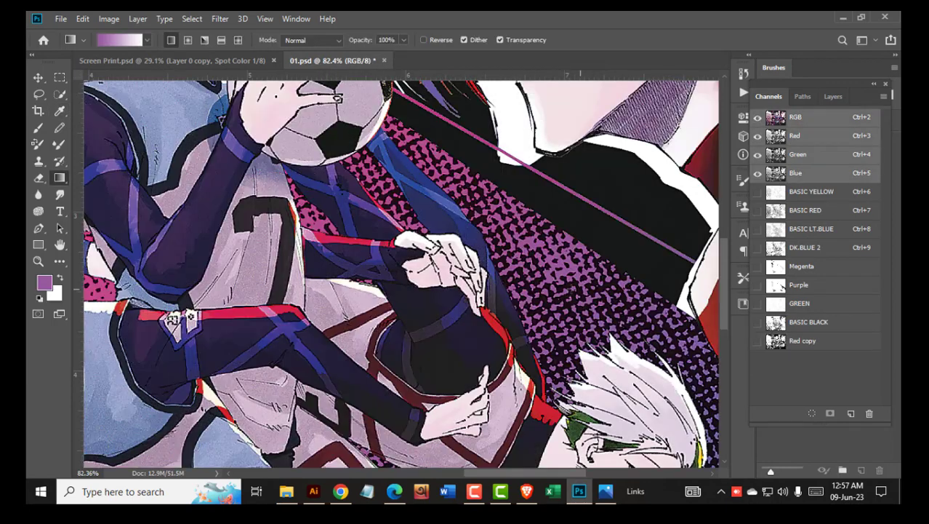
pyautogui.moveTo(576, 292); pyautogui.dragTo(348, 239)
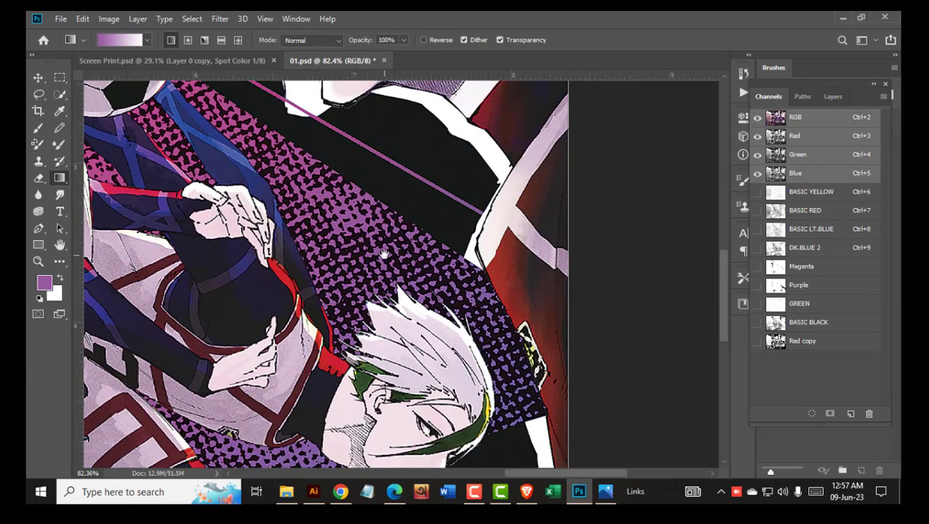
pyautogui.moveTo(301, 204); pyautogui.dragTo(555, 355)
pyautogui.scroll(-3, 553, 355)
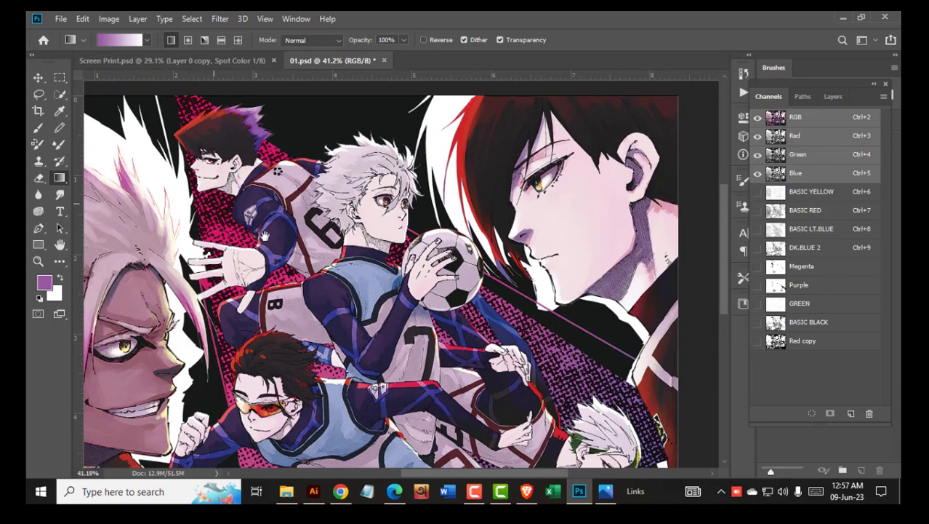
pyautogui.moveTo(565, 370); pyautogui.dragTo(482, 315)
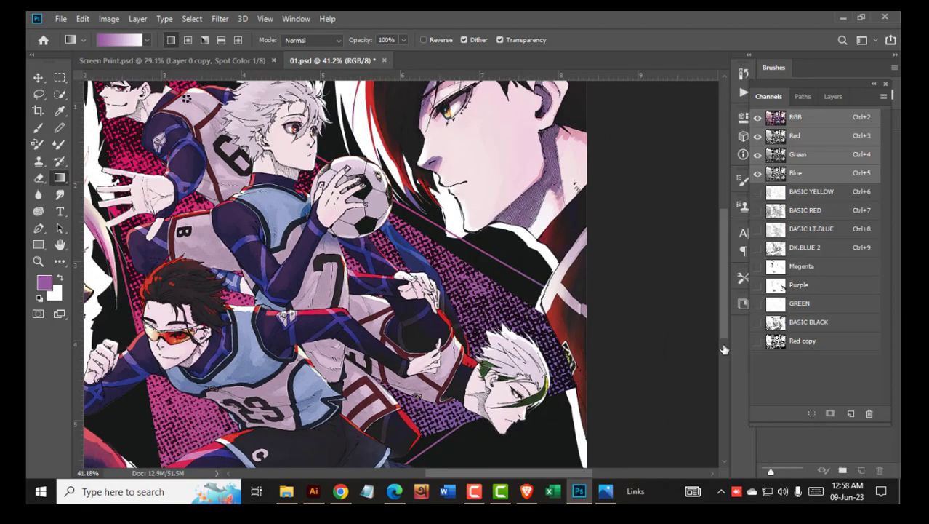
pyautogui.click(803, 340)
pyautogui.scroll(5, 452, 304)
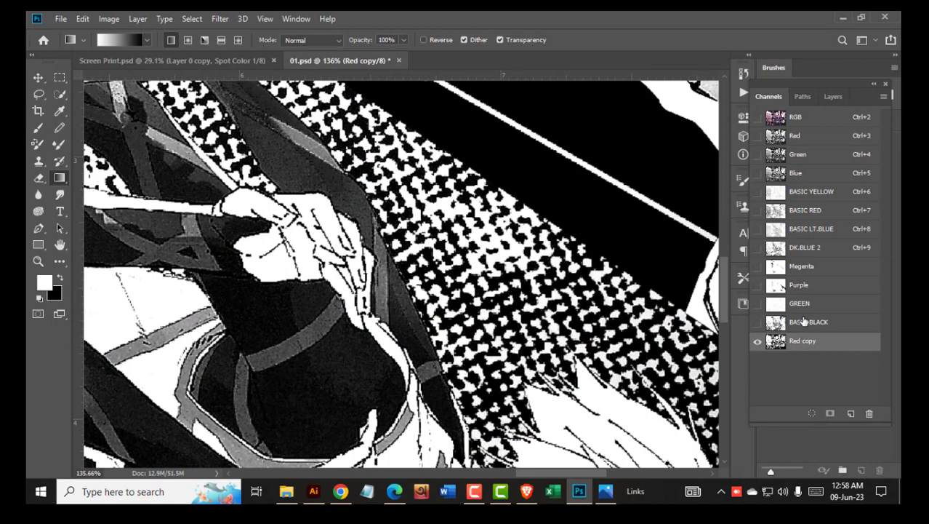
# Step: Return to the RGB composite and load Path 4, the outline around the halftone background, as a selection
pyautogui.click(811, 118)
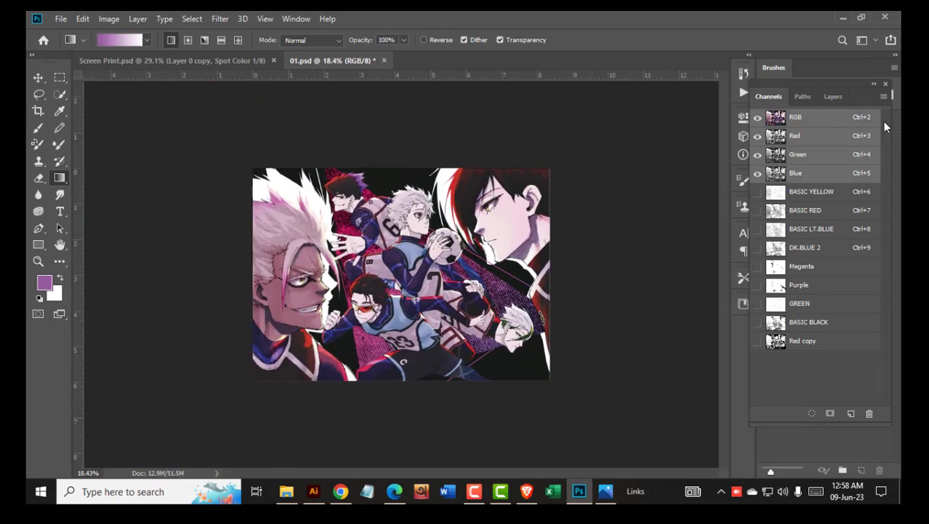
pyautogui.click(802, 96)
pyautogui.click(779, 175)
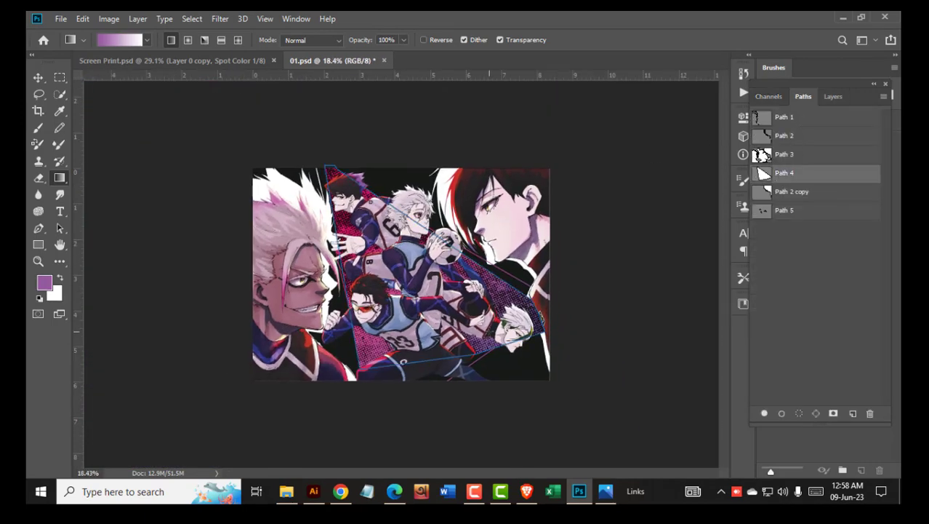
pyautogui.keyDown('ctrl'); pyautogui.click(763, 173); pyautogui.keyUp('ctrl')
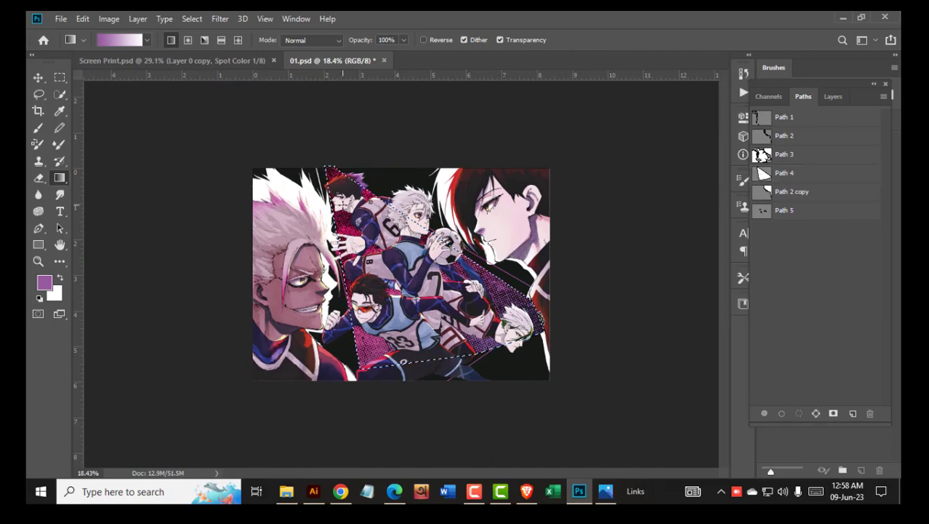
pyautogui.hotkey('ctrl', '+')
pyautogui.hotkey('ctrl', '+')
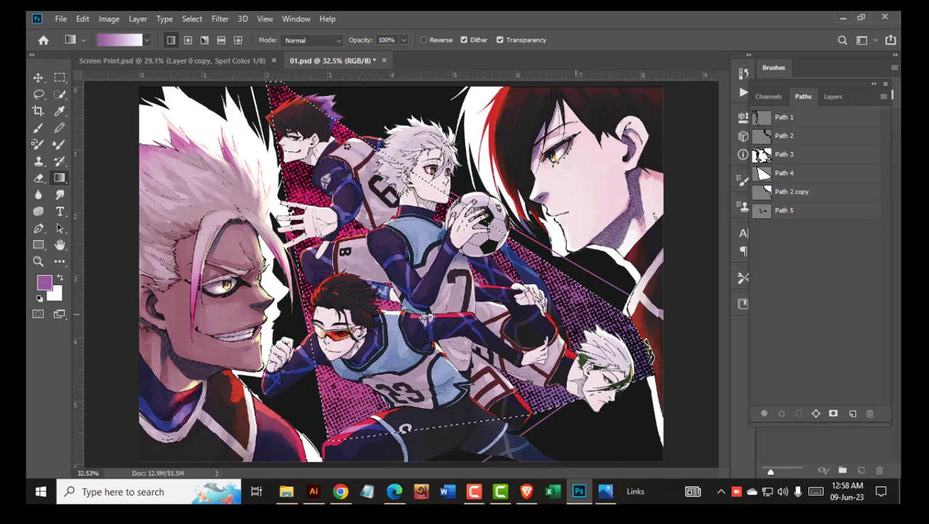
# Step: Fill everything outside the Path 4 area with white in the Red copy channel, then clear the selection
pyautogui.click(760, 98)
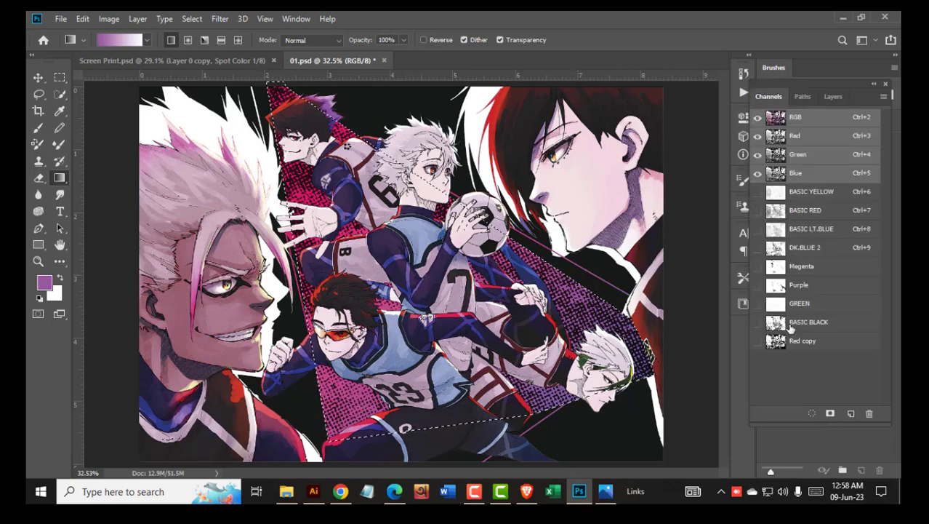
pyautogui.click(800, 342)
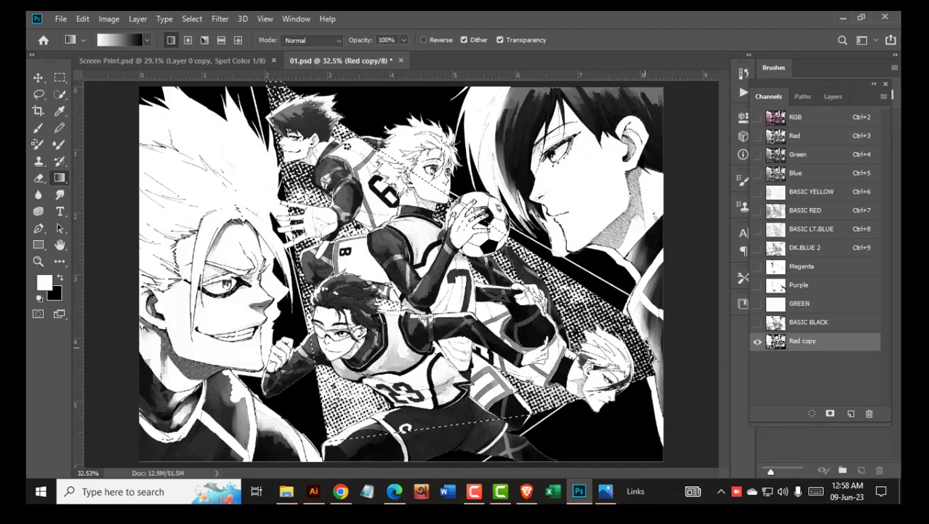
pyautogui.hotkey('ctrl', '-')
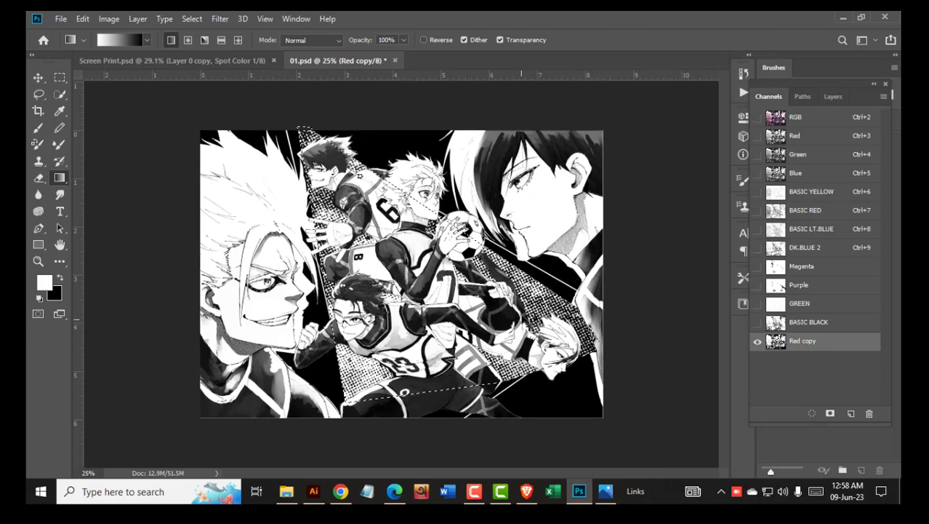
pyautogui.hotkey('ctrl', 'shift', 'i')
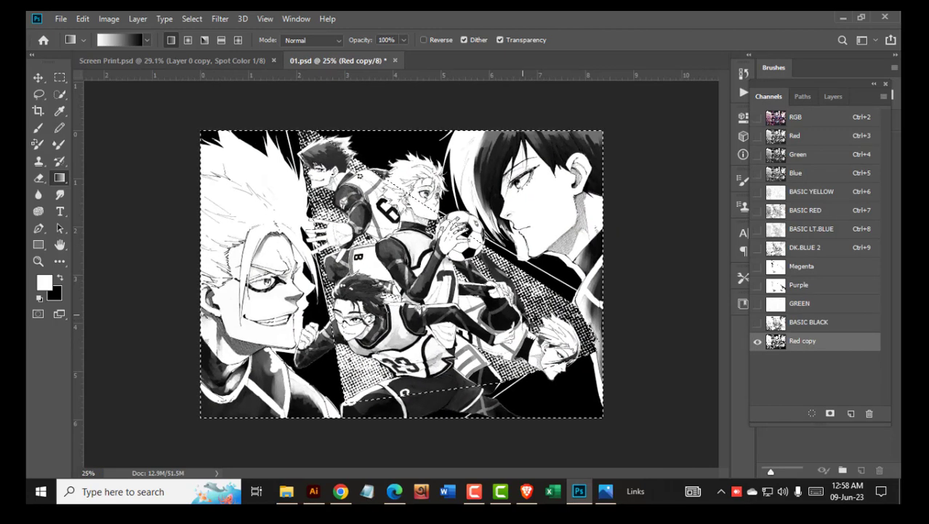
pyautogui.hotkey('ctrl', 'BackSpace')
pyautogui.hotkey('ctrl', 'z')
pyautogui.hotkey('alt', 'BackSpace')
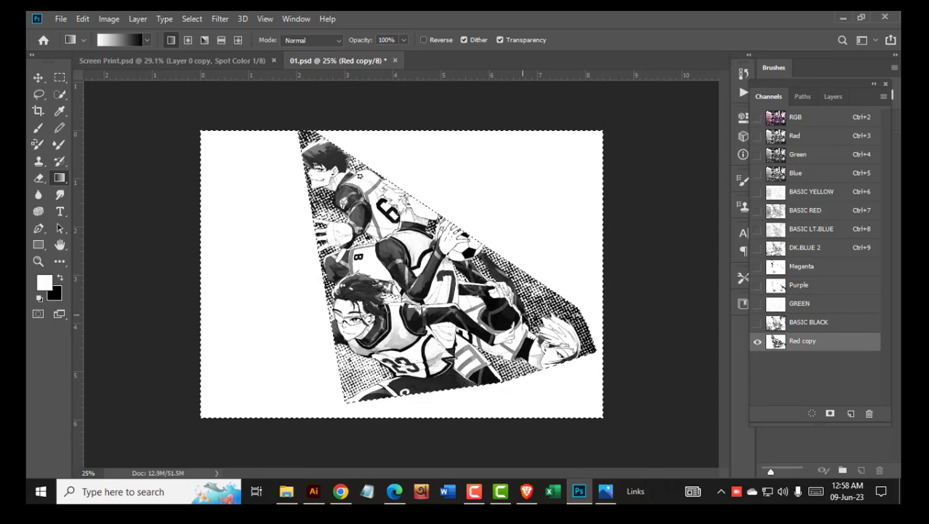
pyautogui.hotkey('ctrl', 'd')
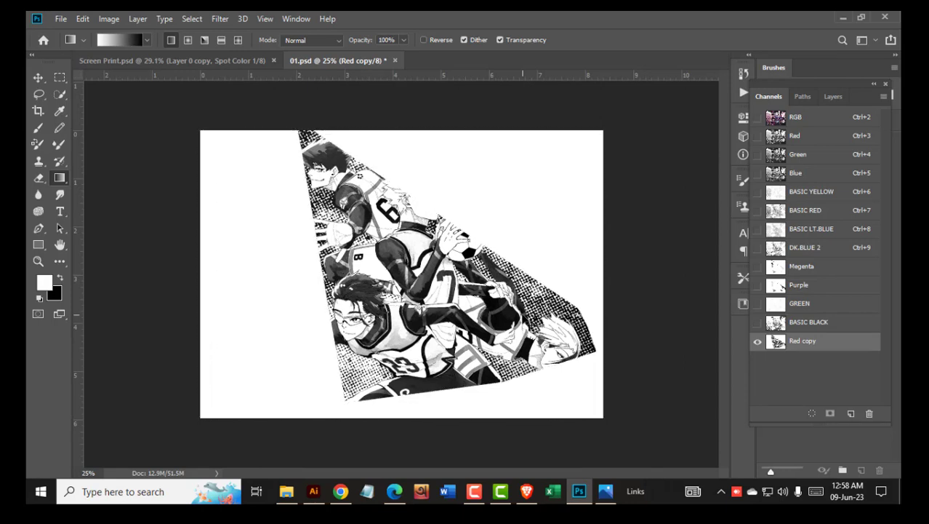
# Step: Load Path 3 as a selection, fill the characters with white in the Red copy channel and deselect
pyautogui.click(802, 96)
pyautogui.click(783, 156)
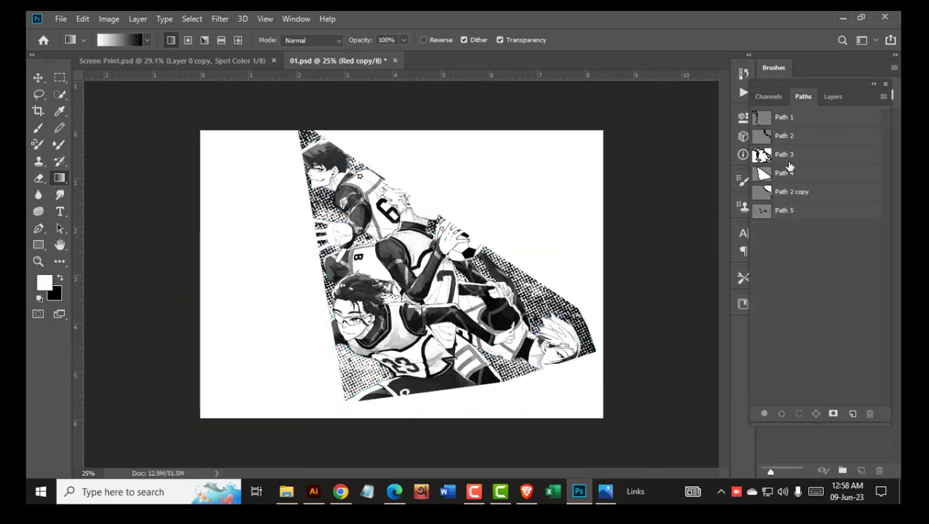
pyautogui.keyDown('ctrl'); pyautogui.click(761, 156); pyautogui.keyUp('ctrl')
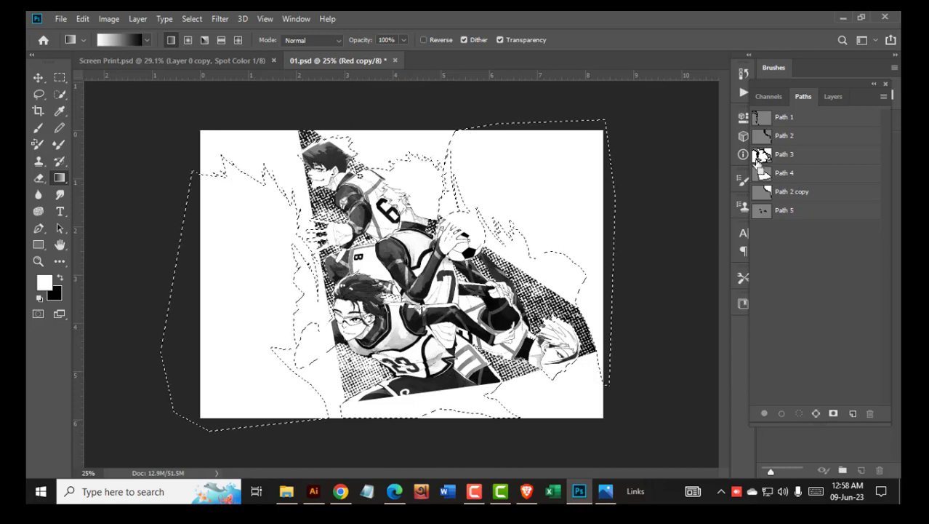
pyautogui.hotkey('ctrl', 'Delete')
pyautogui.hotkey('ctrl', 'z')
pyautogui.hotkey('alt', 'Delete')
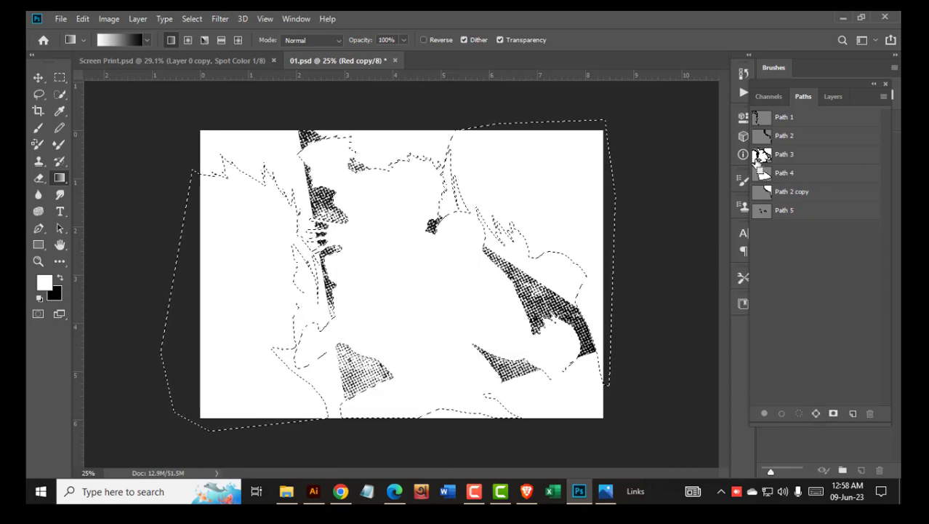
pyautogui.hotkey('ctrl', 'd')
# Step: Turn the Red copy channel into a spot colour named Black Solid, with colour black (000000) and 100% solidity
pyautogui.click(769, 96)
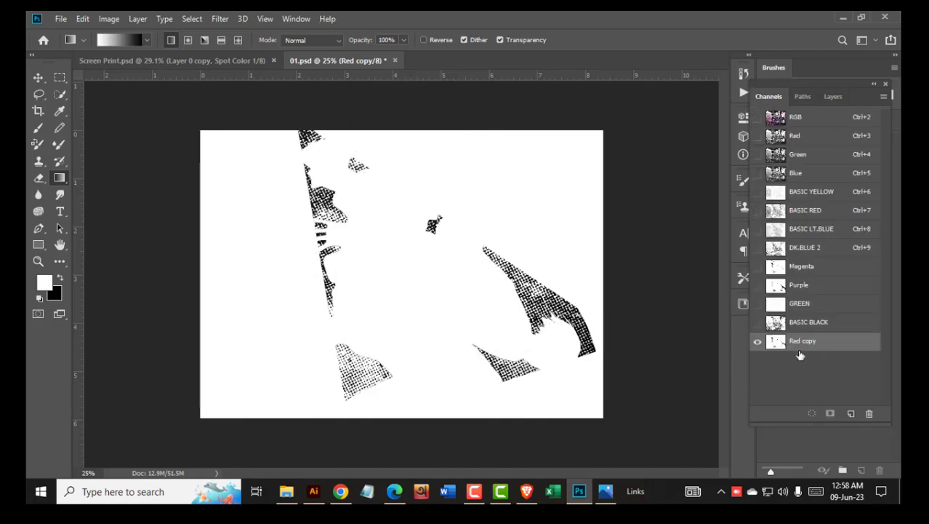
pyautogui.doubleClick(796, 346)
pyautogui.doubleClick(849, 344)
pyautogui.click(389, 186)
pyautogui.click(381, 243)
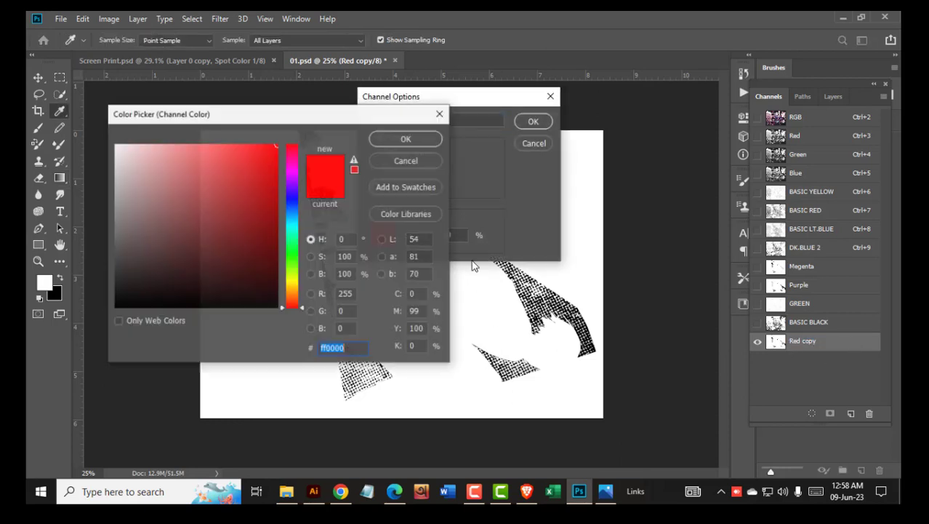
pyautogui.moveTo(184, 298); pyautogui.dragTo(115, 308)
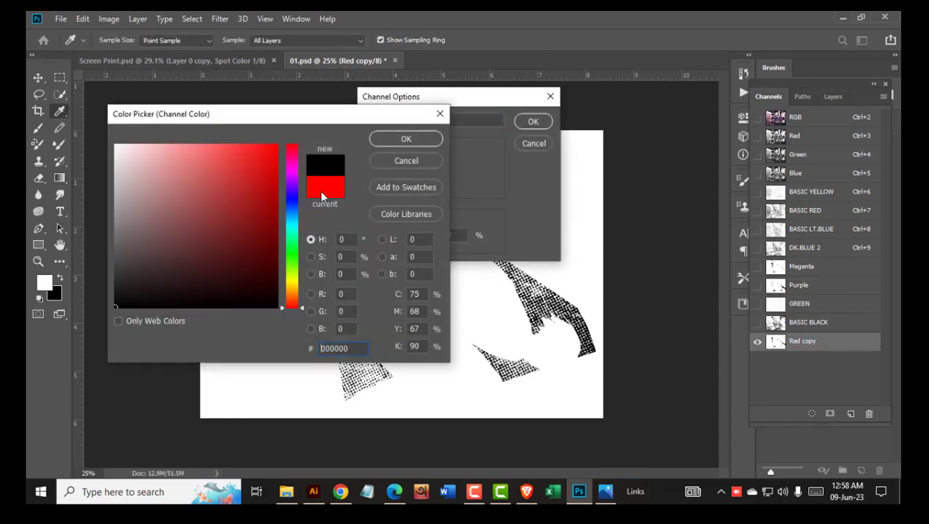
pyautogui.click(410, 139)
pyautogui.click(429, 120)
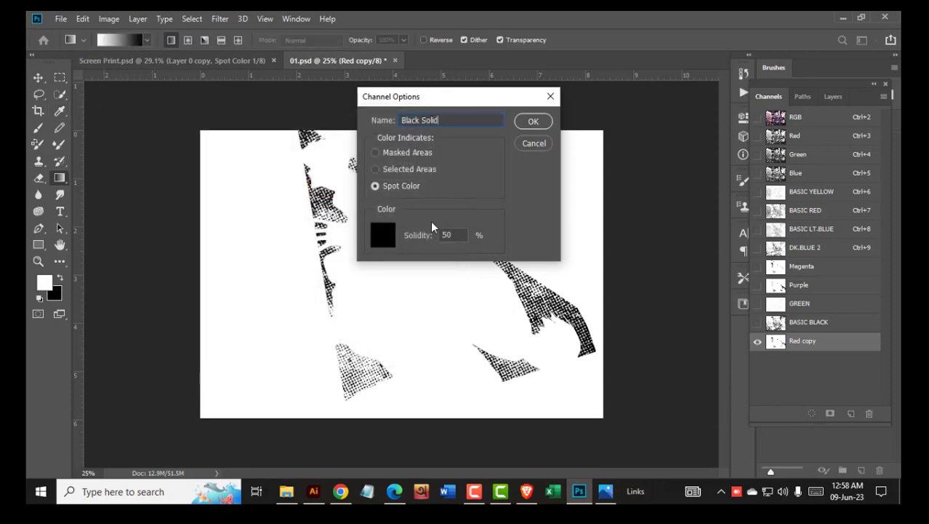
pyautogui.click(461, 234)
pyautogui.write('100')
pyautogui.press('Return')
# Step: Show all spot channels together, compare the artwork with and without Black Solid, and save the document
pyautogui.moveTo(757, 329); pyautogui.dragTo(757, 210)
pyautogui.scroll(3, 458, 252)
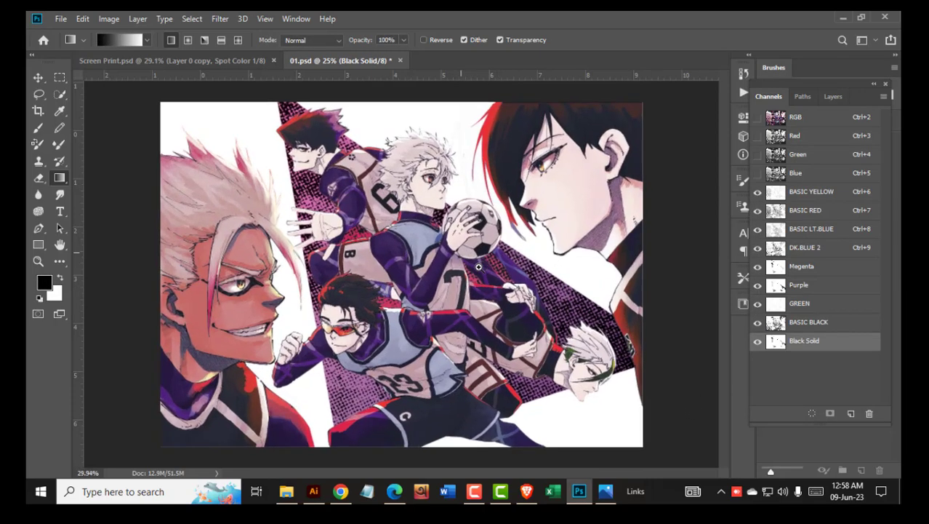
pyautogui.click(756, 343)
pyautogui.click(757, 342)
pyautogui.press('x')
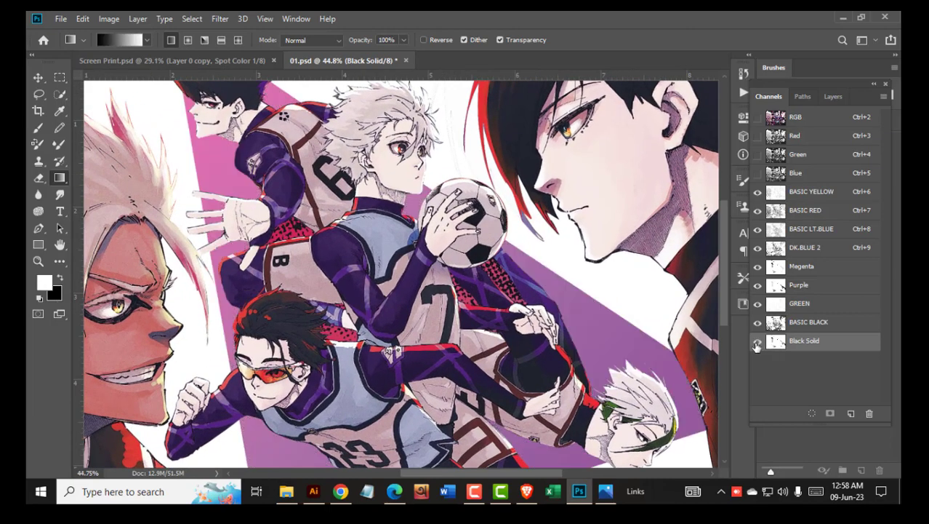
pyautogui.scroll(-3, 542, 316)
pyautogui.hotkey('ctrl', 's')
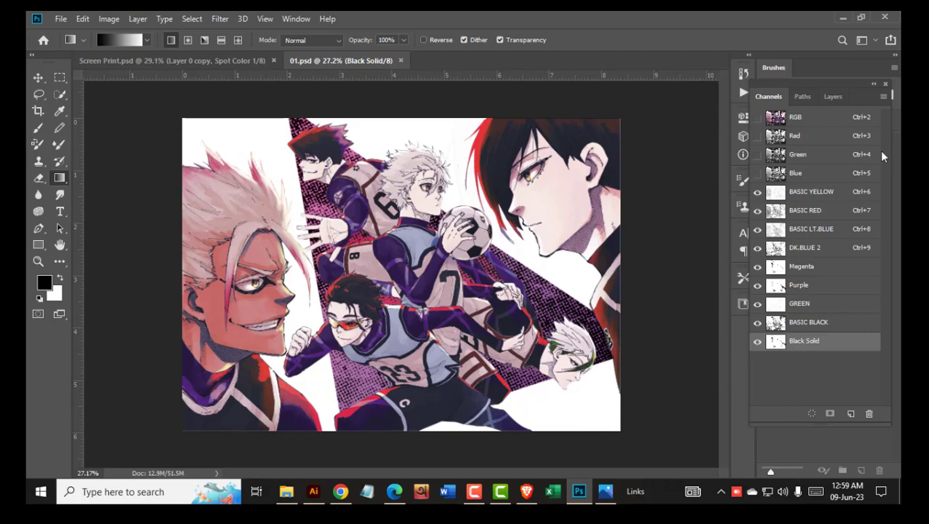
# Step: Return to the RGB view, check the Blue channel on its own and duplicate it
pyautogui.click(820, 122)
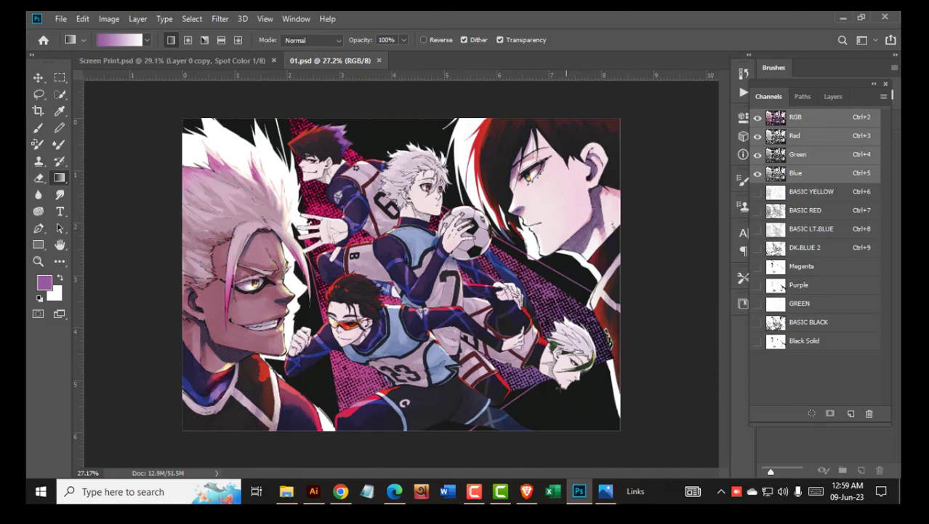
pyautogui.click(59, 245)
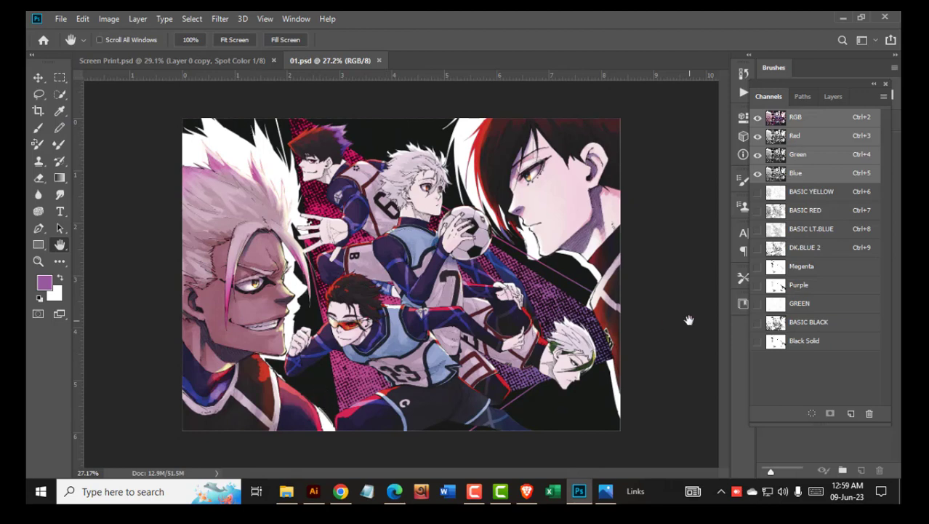
pyautogui.click(804, 100)
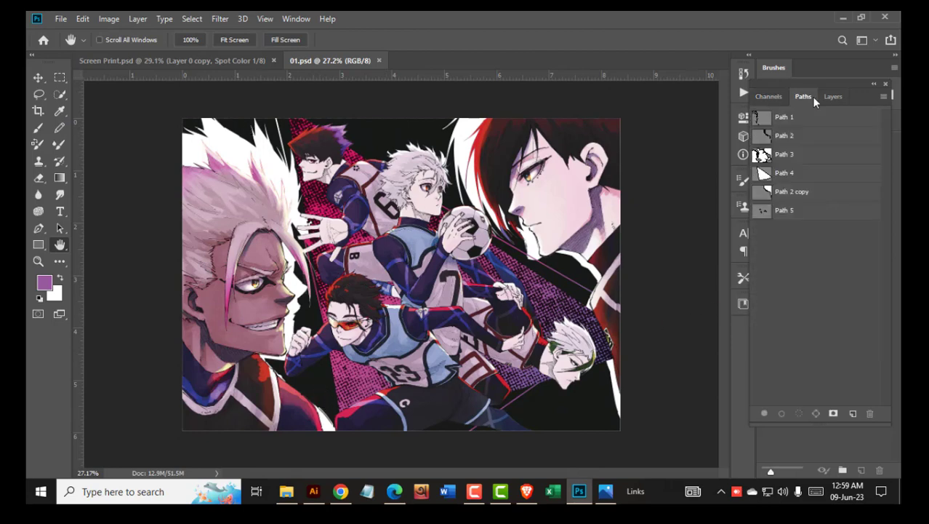
pyautogui.click(831, 97)
pyautogui.click(771, 97)
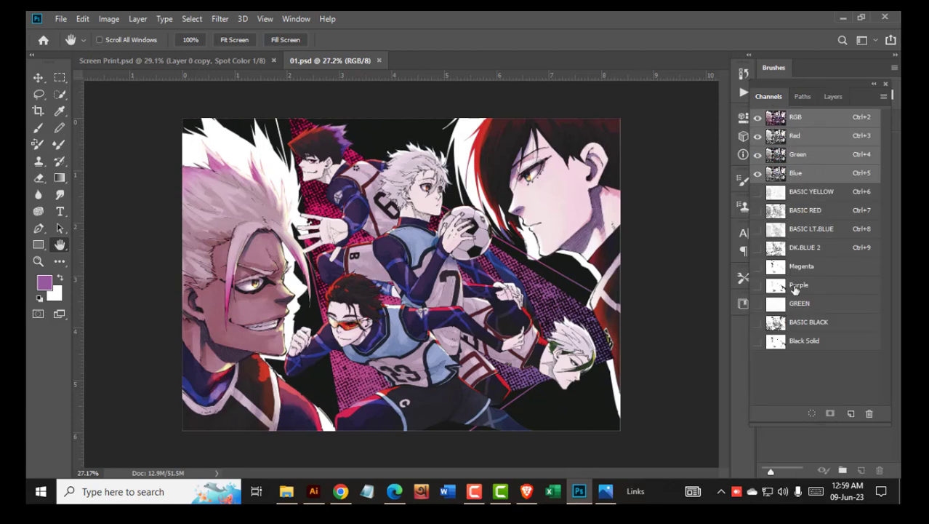
pyautogui.click(800, 173)
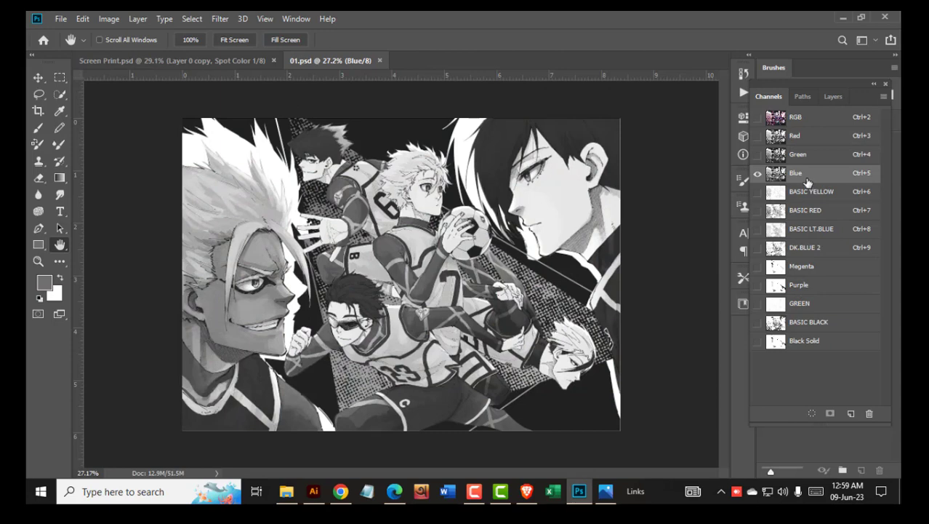
pyautogui.click(802, 159)
pyautogui.moveTo(802, 178); pyautogui.dragTo(850, 412)
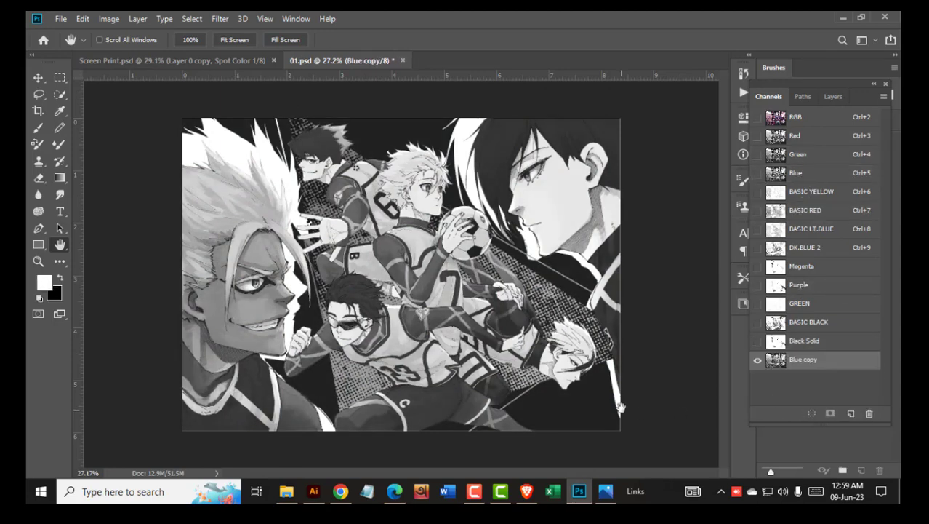
# Step: Apply Levels to the Blue copy channel with input black at 25 and input white at 250
pyautogui.hotkey('ctrl', 'l')
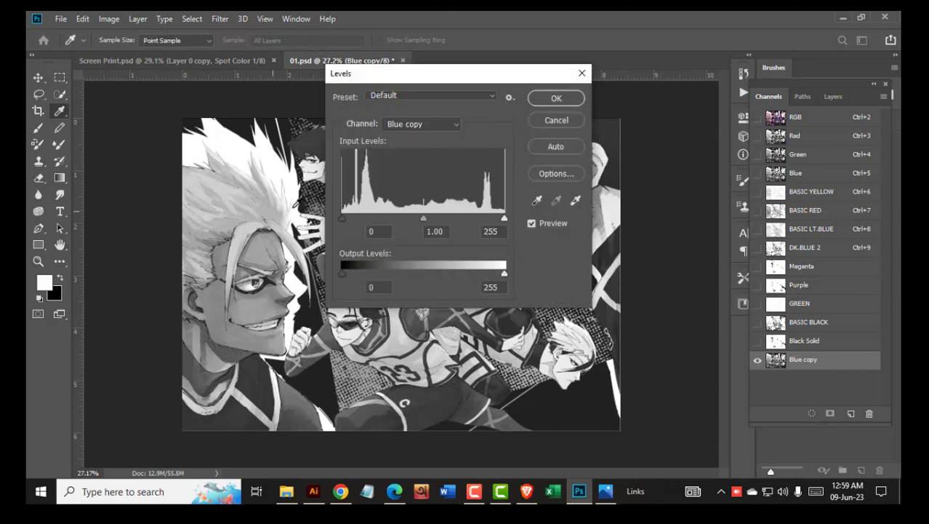
pyautogui.moveTo(345, 218); pyautogui.dragTo(357, 219)
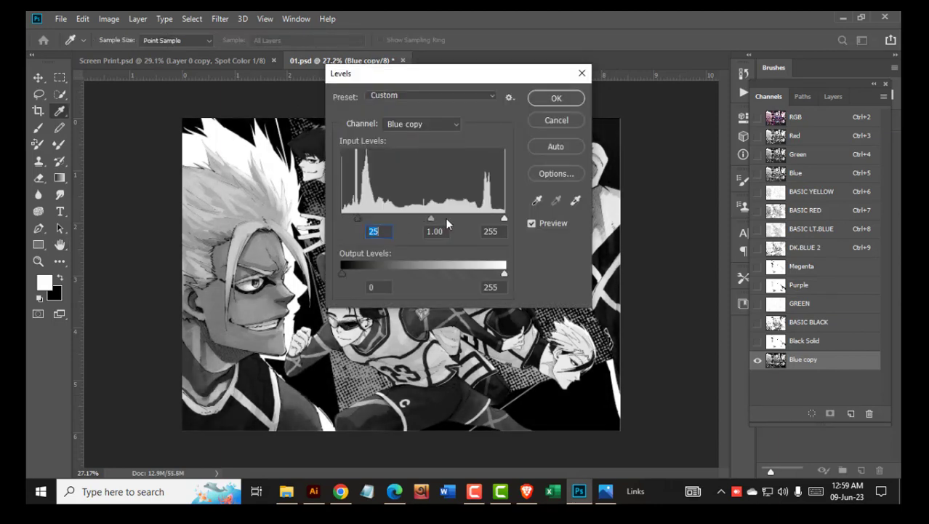
pyautogui.moveTo(505, 218); pyautogui.dragTo(502, 216)
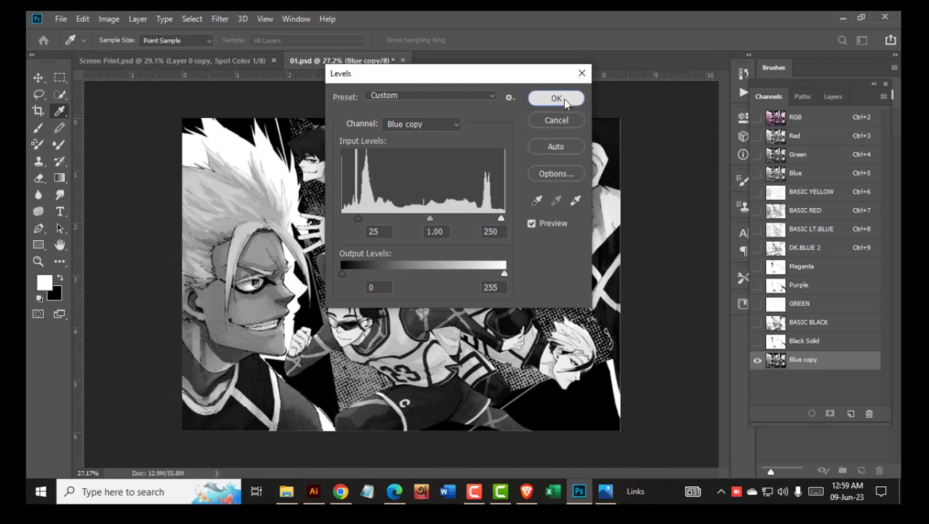
pyautogui.click(557, 97)
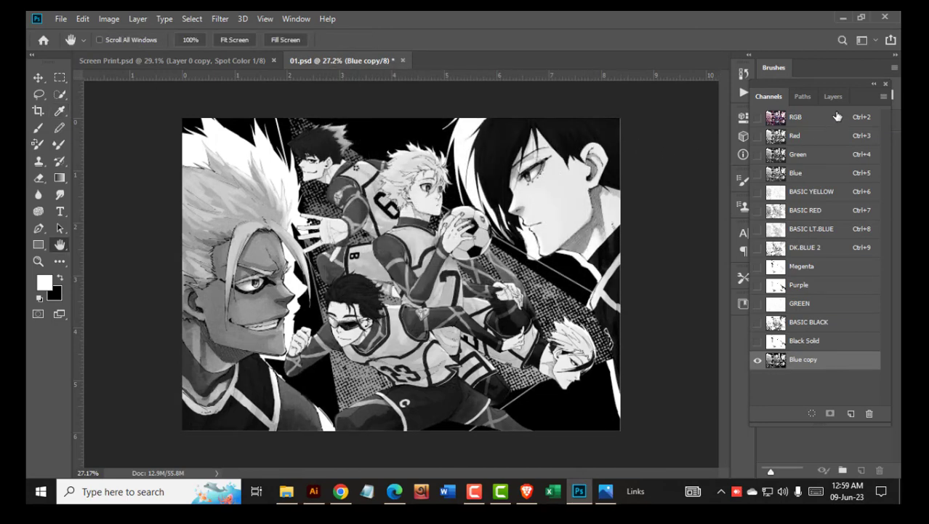
# Step: Check the Black Solid channel in Screen Print.psd as a reference and return to 01.psd
pyautogui.click(195, 63)
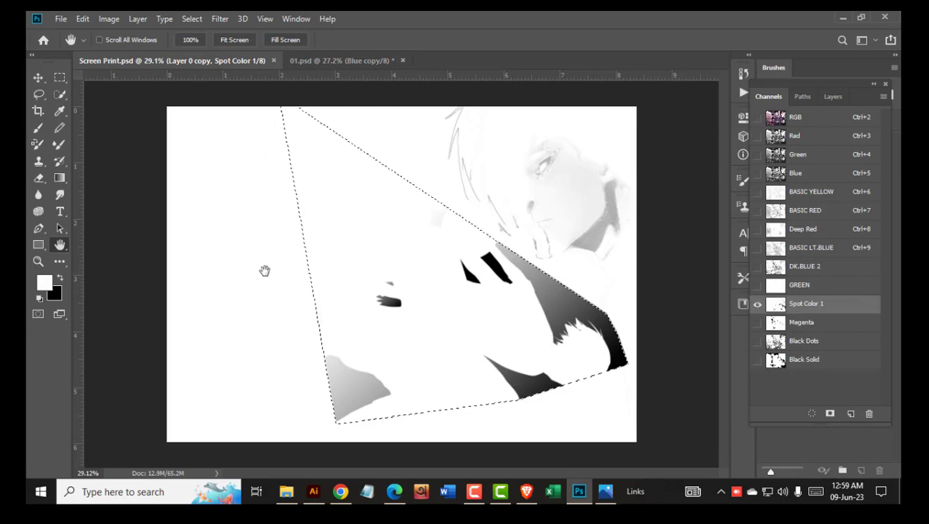
pyautogui.click(815, 359)
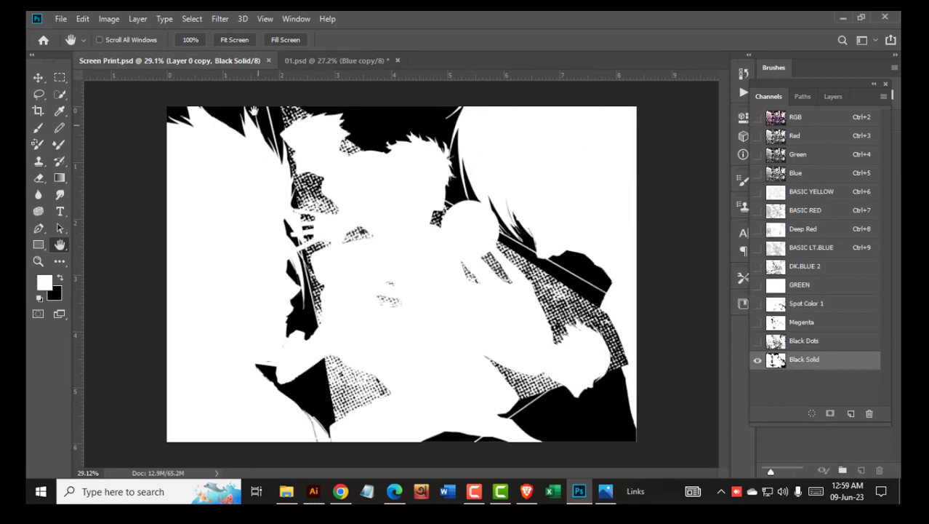
pyautogui.click(314, 62)
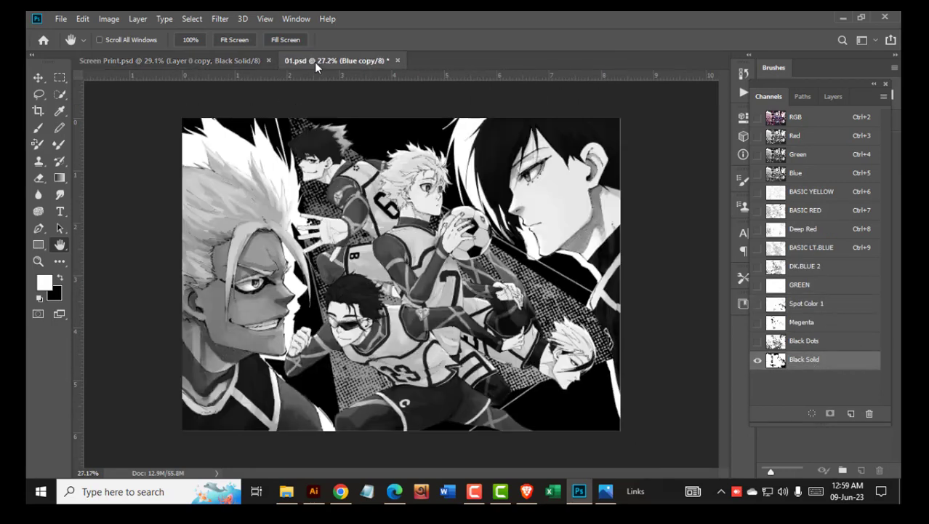
# Step: Load Path 3 as a selection, fill it with white in the Blue copy channel, and deselect
pyautogui.click(816, 118)
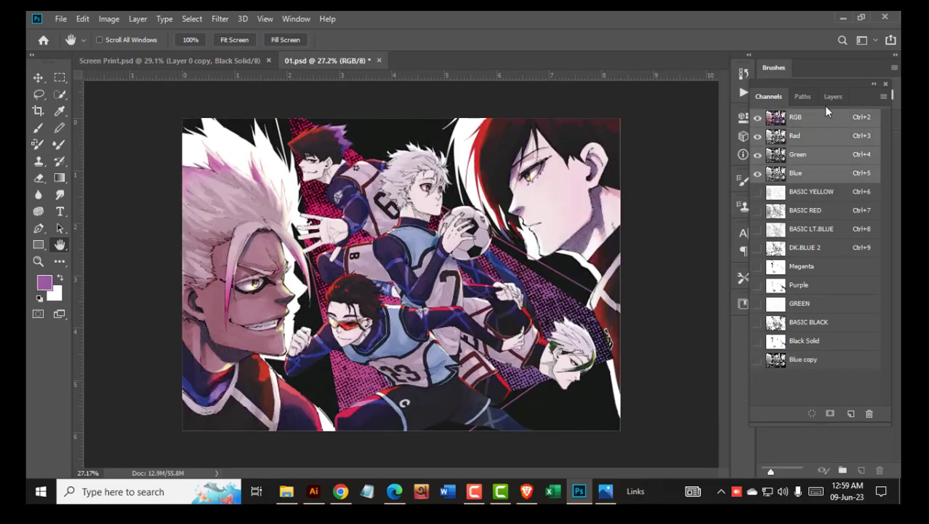
pyautogui.click(803, 97)
pyautogui.click(762, 153)
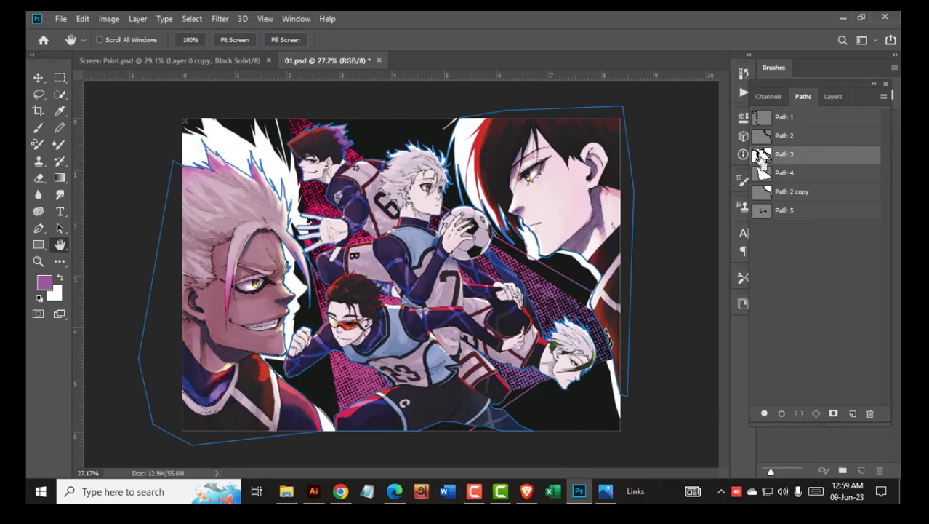
pyautogui.keyDown('ctrl'); pyautogui.click(762, 155); pyautogui.keyUp('ctrl')
pyautogui.click(769, 96)
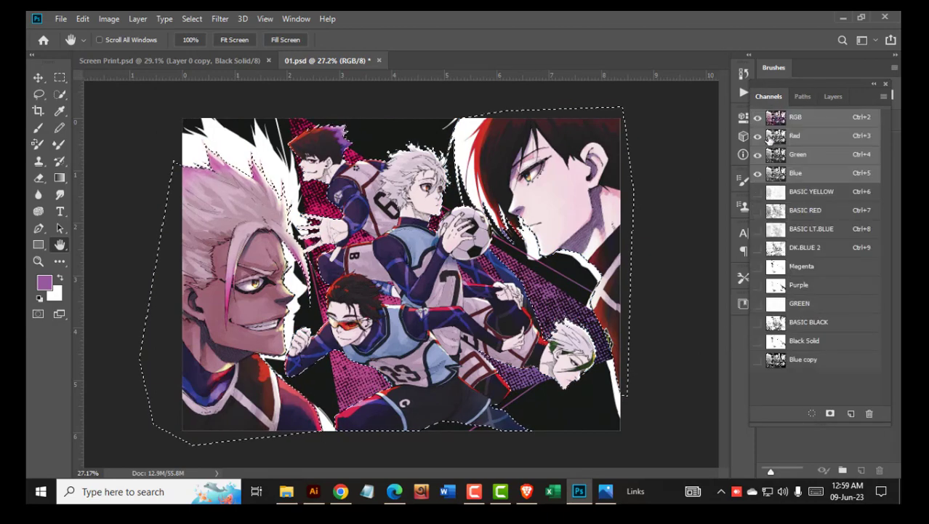
pyautogui.click(825, 361)
pyautogui.hotkey('shift', 'F5')
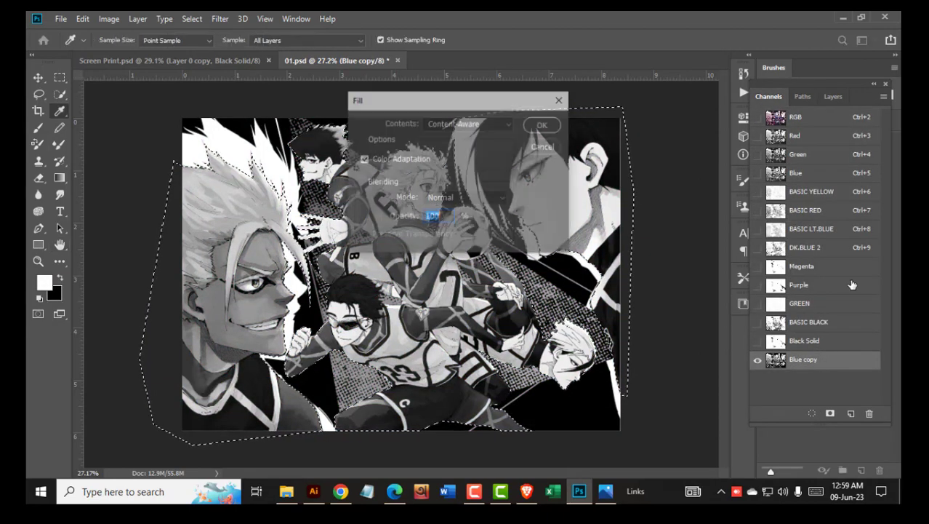
pyautogui.click(536, 147)
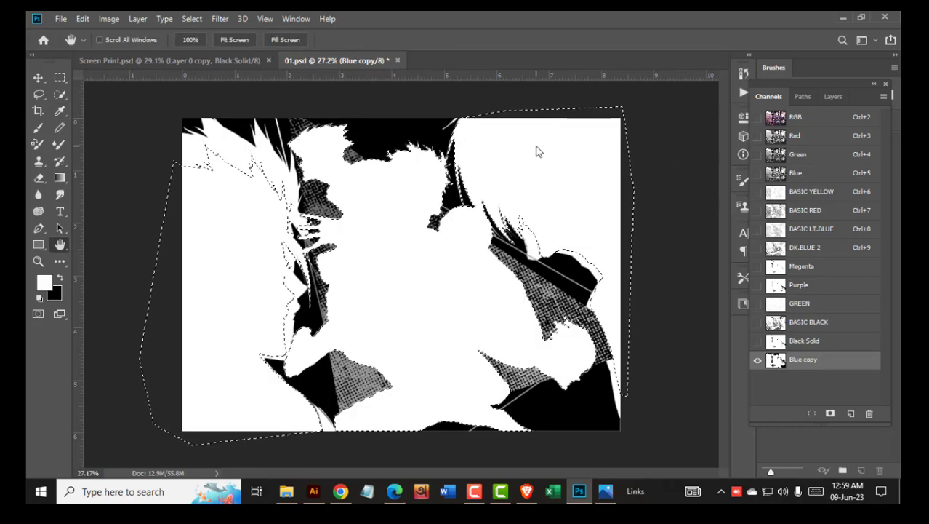
pyautogui.hotkey('ctrl', 'd')
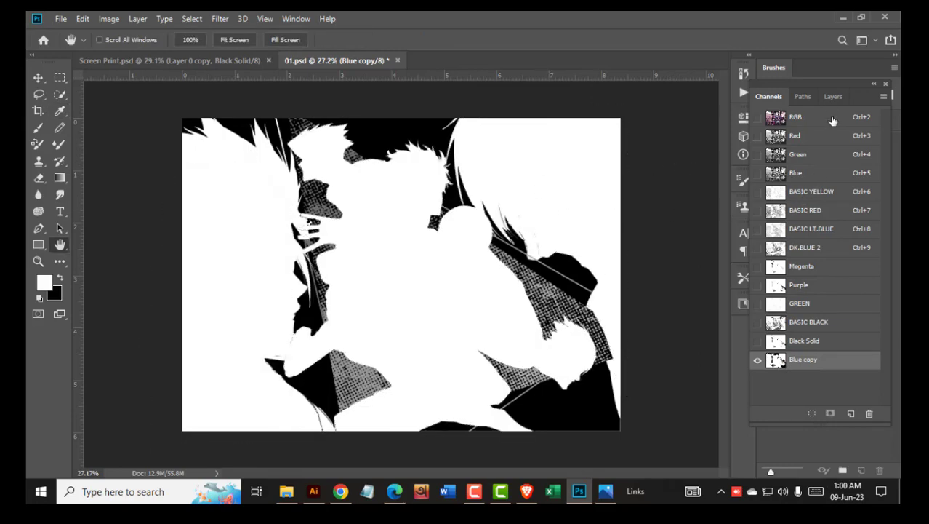
# Step: Load Path 4 as a selection, fill the halftone area with white in the Blue copy channel, and deselect
pyautogui.click(803, 96)
pyautogui.click(764, 176)
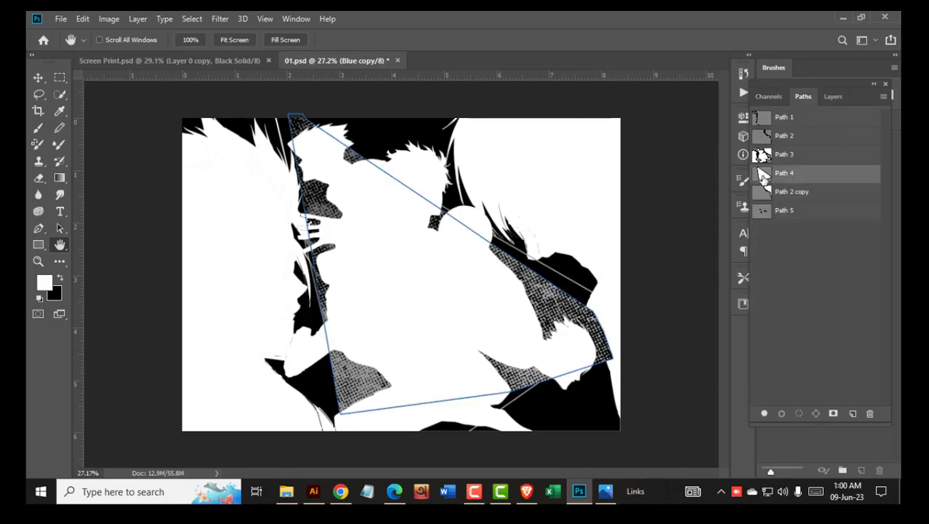
pyautogui.keyDown('ctrl'); pyautogui.click(764, 175); pyautogui.keyUp('ctrl')
pyautogui.click(769, 96)
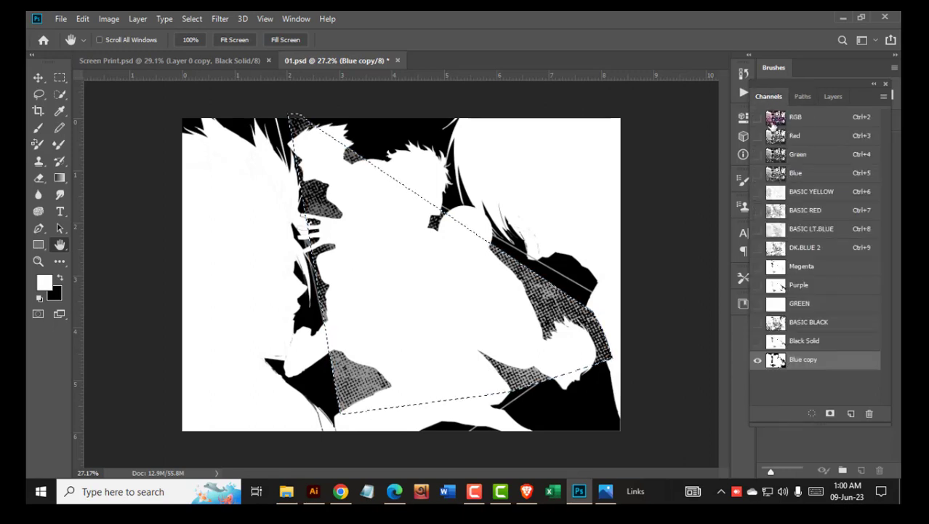
pyautogui.hotkey('alt', 'BackSpace')
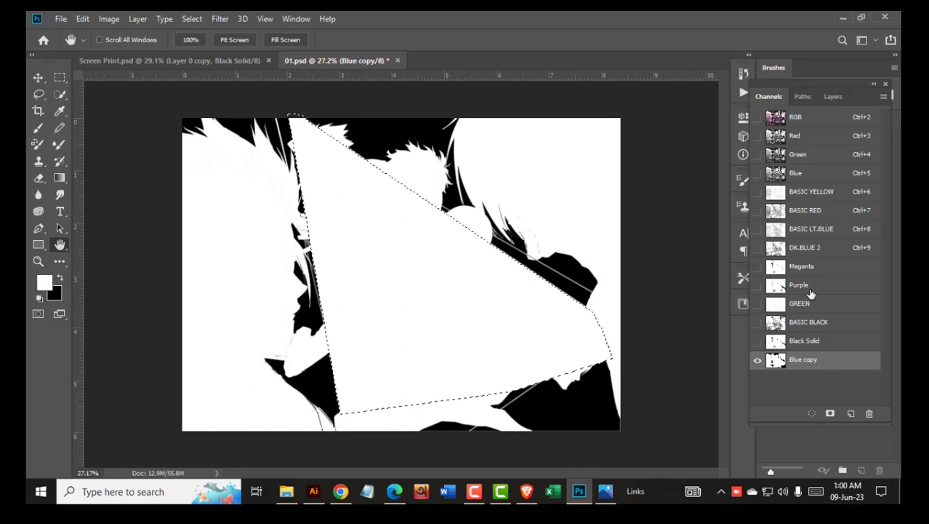
pyautogui.hotkey('ctrl', 'd')
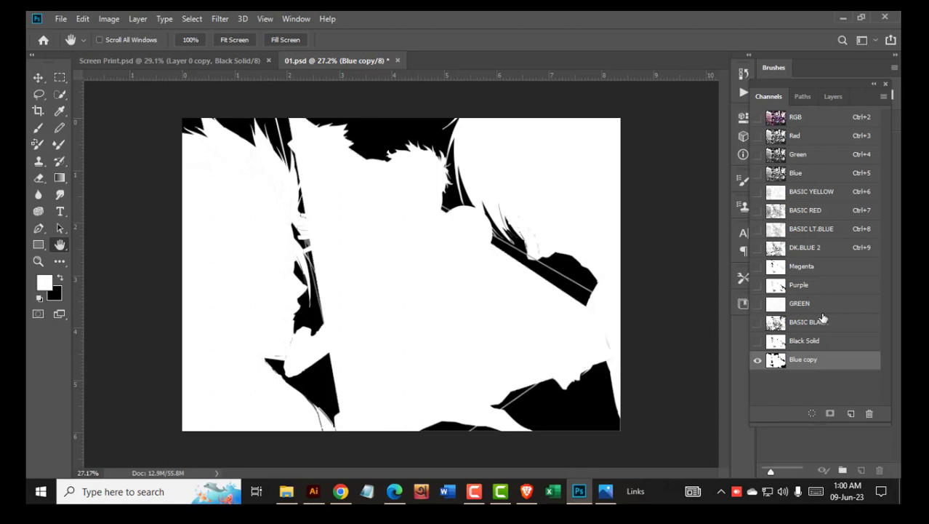
# Step: Load the Blue copy channel as a selection, invert it, and fill it with black in the Black Solid channel
pyautogui.keyDown('ctrl'); pyautogui.click(832, 367); pyautogui.keyUp('ctrl')
pyautogui.click(801, 343)
pyautogui.scroll(3, 493, 305)
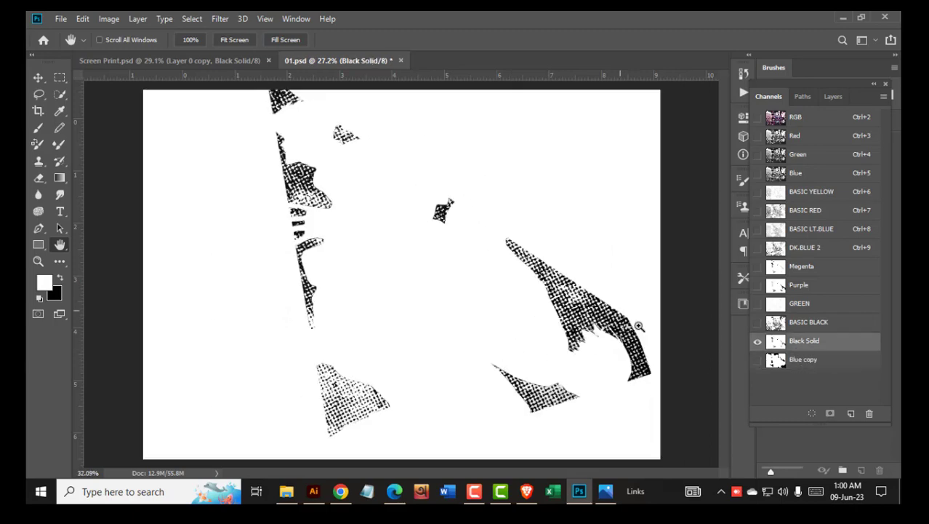
pyautogui.click(807, 363)
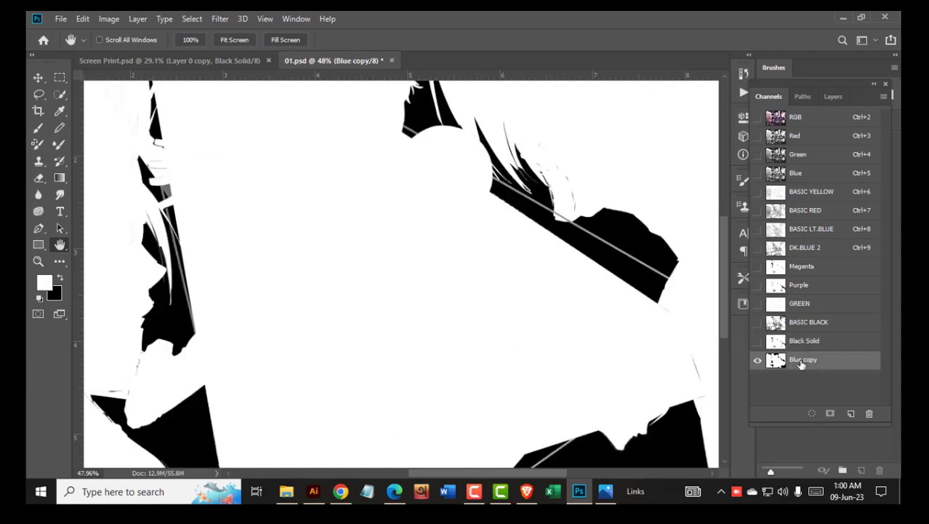
pyautogui.keyDown('ctrl'); pyautogui.click(776, 361); pyautogui.keyUp('ctrl')
pyautogui.click(806, 341)
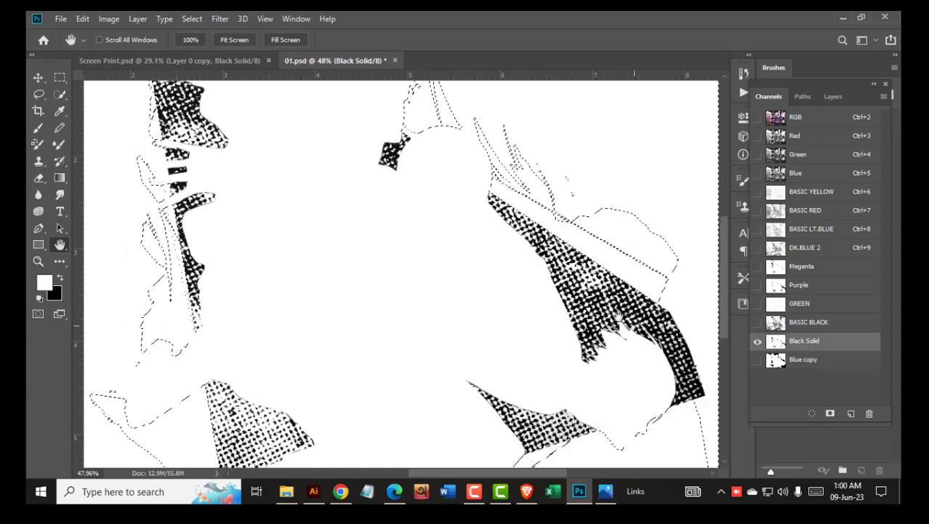
pyautogui.scroll(-6, 536, 301)
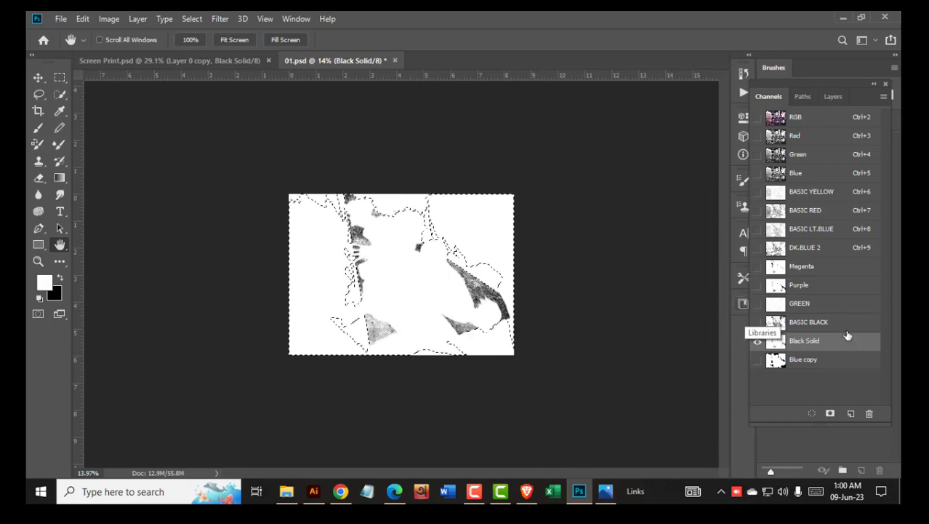
pyautogui.hotkey('ctrl', 'shift', 'i')
pyautogui.hotkey('ctrl', 'Delete')
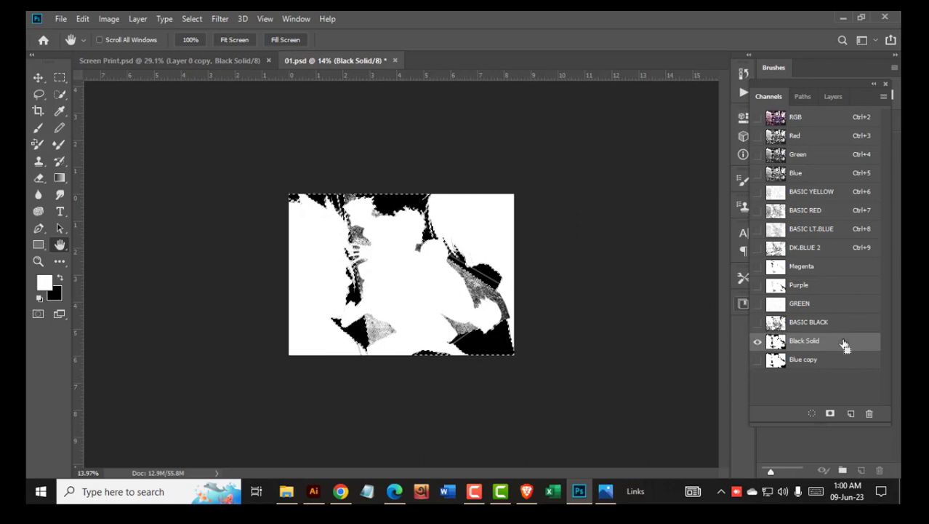
# Step: Show all spot channels with Black Solid active, deselect, and delete the Blue copy channel
pyautogui.click(834, 359)
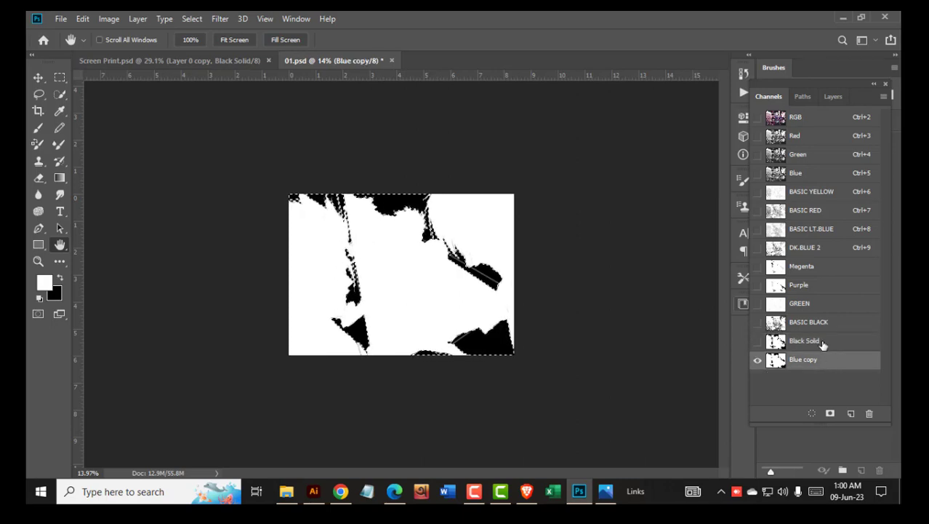
pyautogui.click(823, 342)
pyautogui.moveTo(757, 331); pyautogui.dragTo(758, 197)
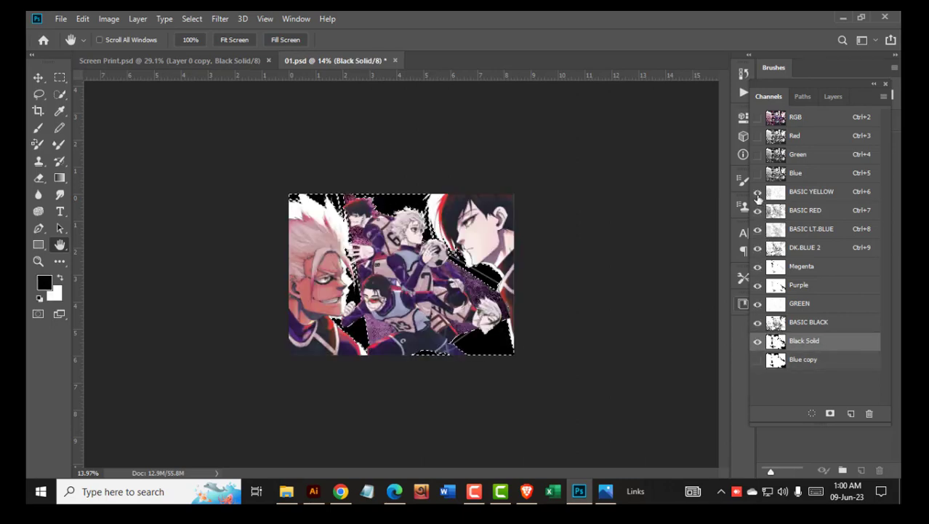
pyautogui.hotkey('ctrl', 'd')
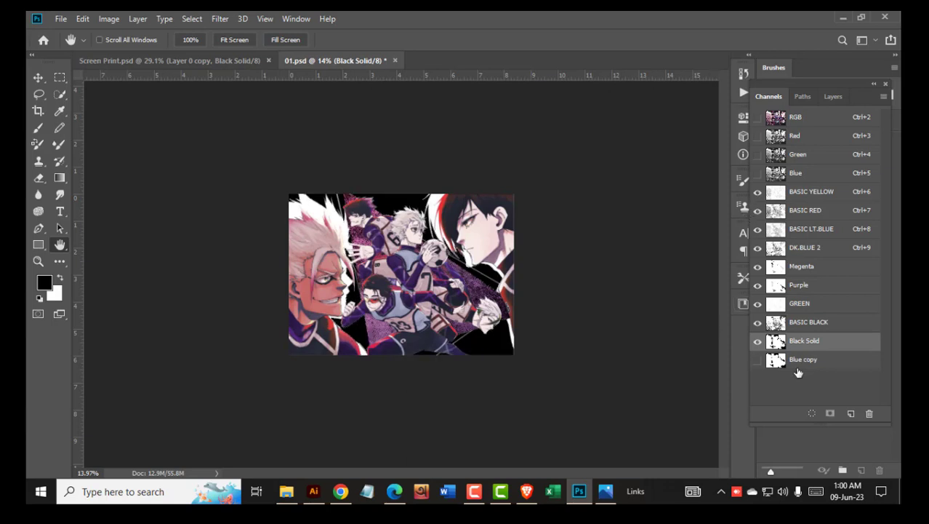
pyautogui.moveTo(799, 363); pyautogui.dragTo(868, 414)
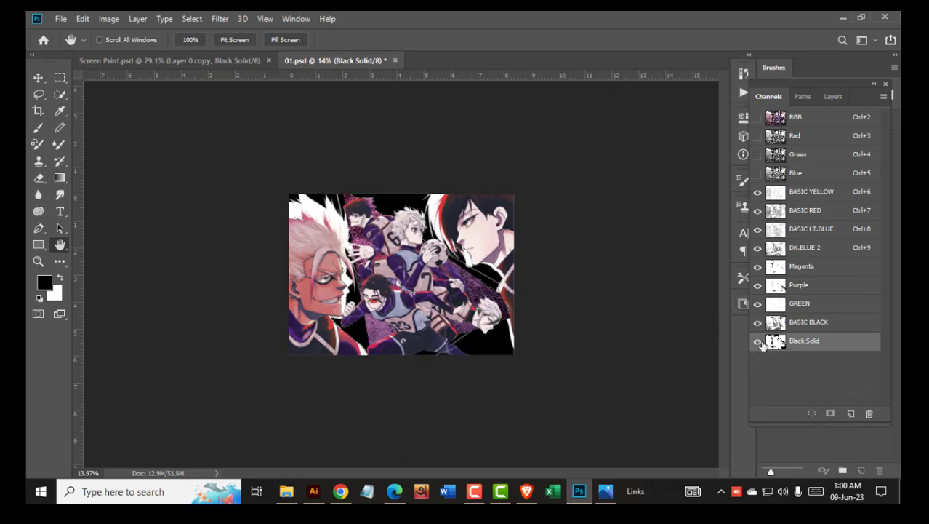
# Step: Toggle Black Solid in the composite, compare it with BASIC BLACK one at a time, and check its spot channel options
pyautogui.click(759, 341)
pyautogui.click(759, 342)
pyautogui.click(759, 342)
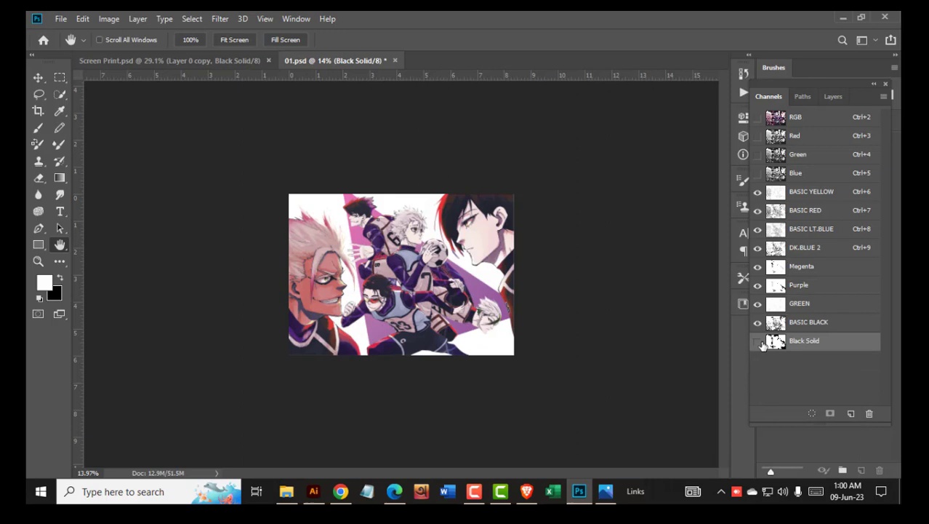
pyautogui.click(822, 330)
pyautogui.click(823, 342)
pyautogui.click(820, 330)
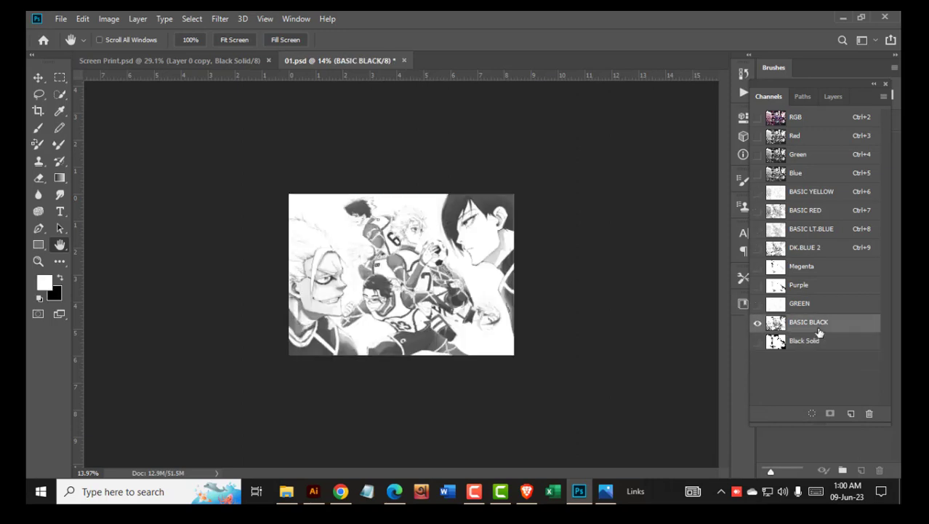
pyautogui.click(817, 343)
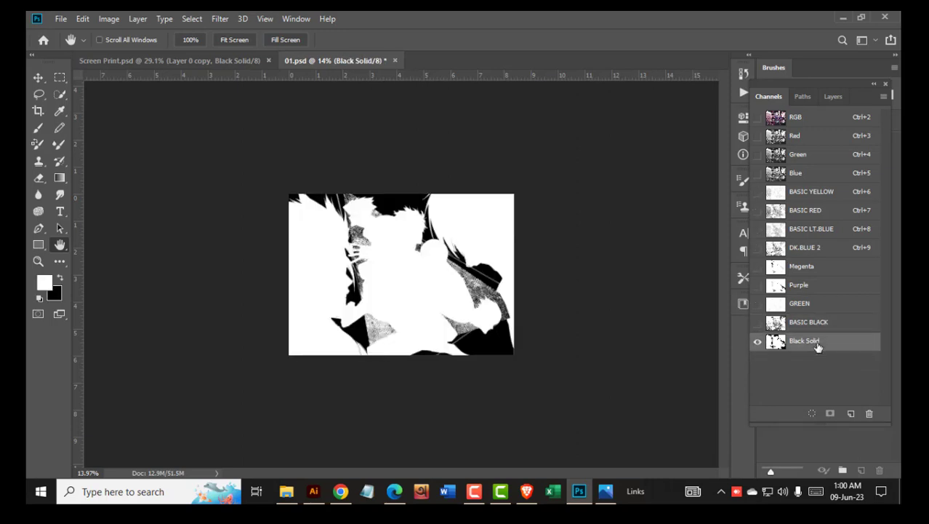
pyautogui.click(819, 331)
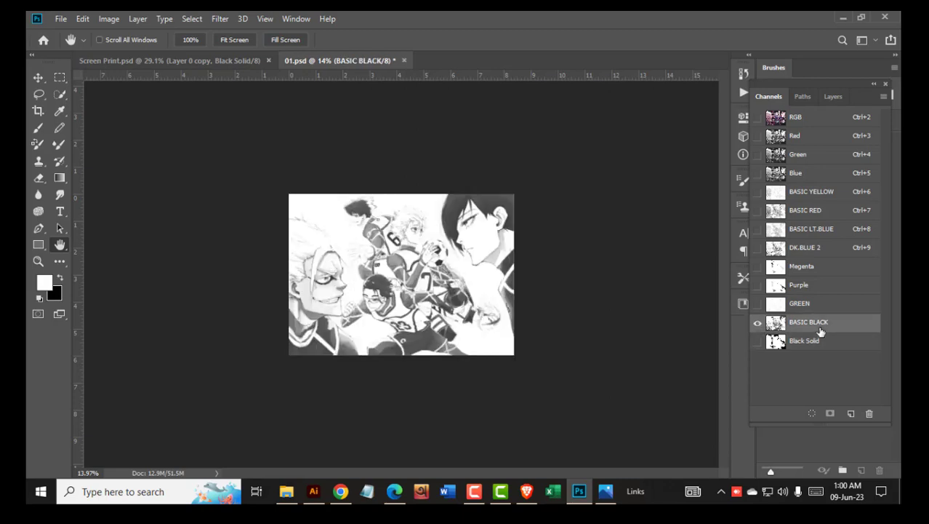
pyautogui.doubleClick(804, 342)
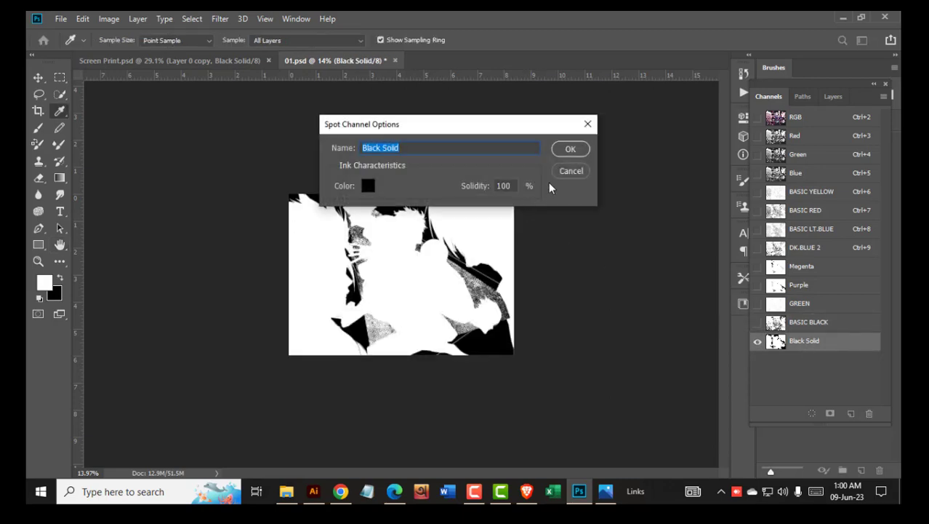
pyautogui.press('Escape')
# Step: Show all spot channels together and compare the enlarged artwork with and without Black Solid
pyautogui.moveTo(758, 323); pyautogui.dragTo(758, 215)
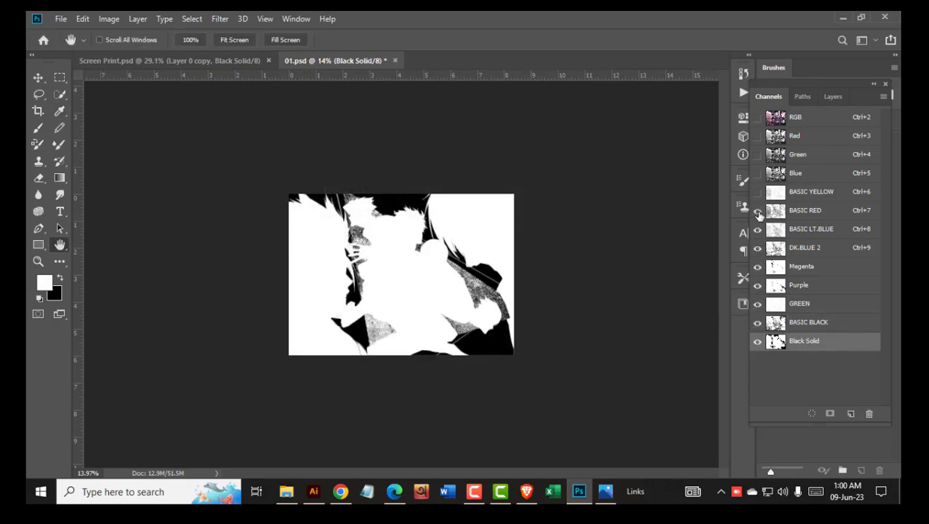
pyautogui.moveTo(433, 231); pyautogui.dragTo(508, 290)
pyautogui.scroll(-5, 508, 290)
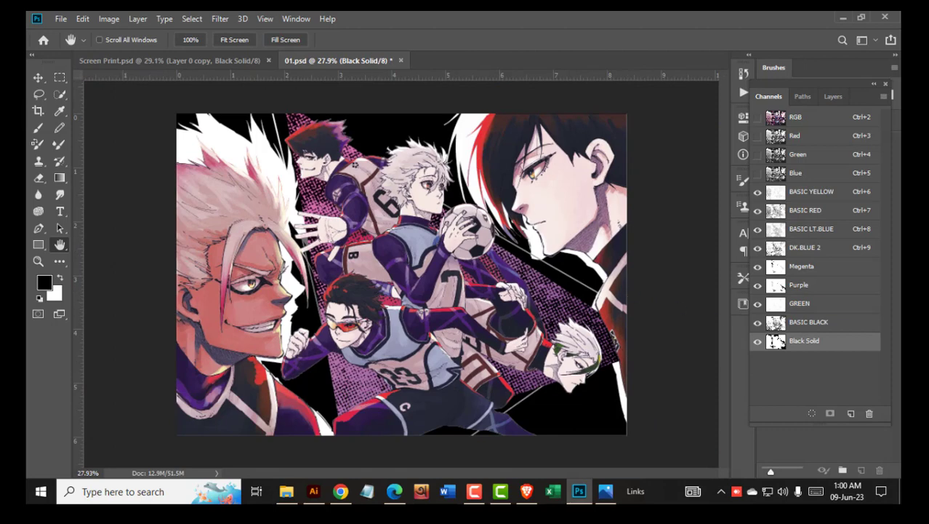
pyautogui.click(758, 341)
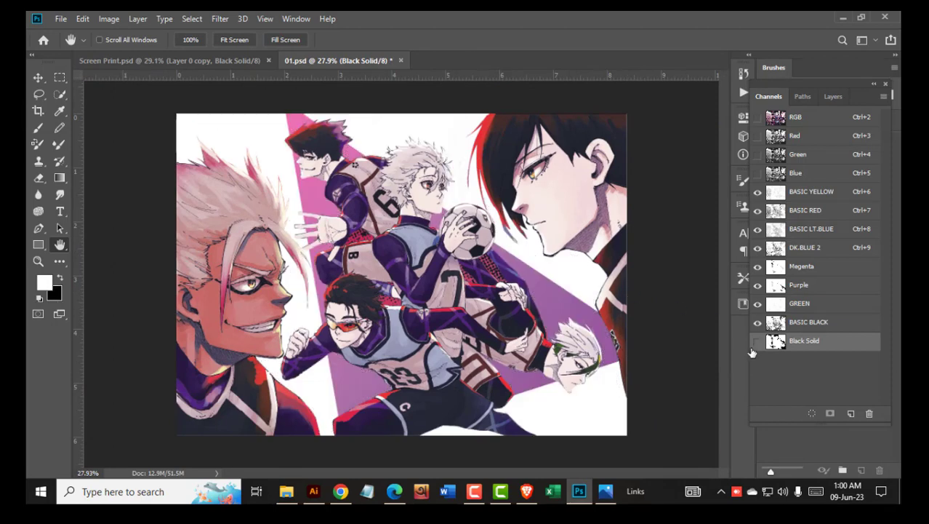
pyautogui.click(758, 342)
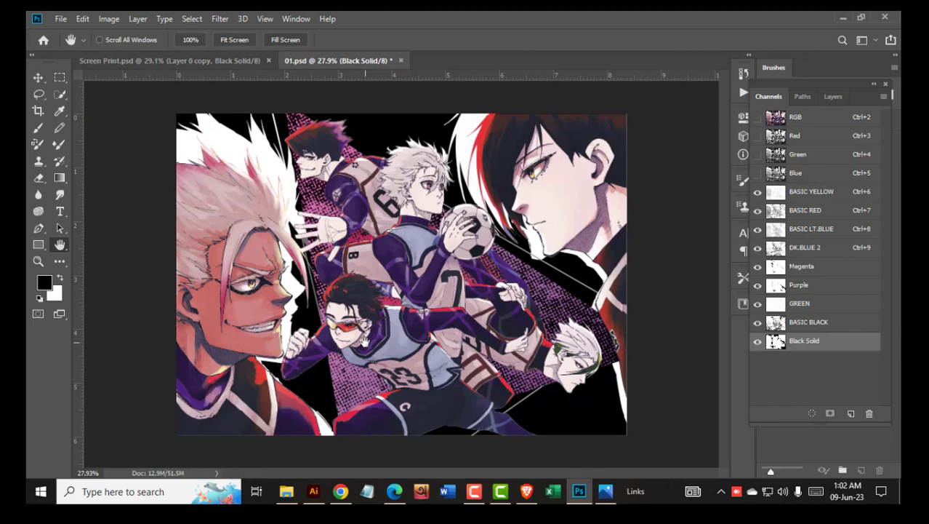
pyautogui.click(473, 491)
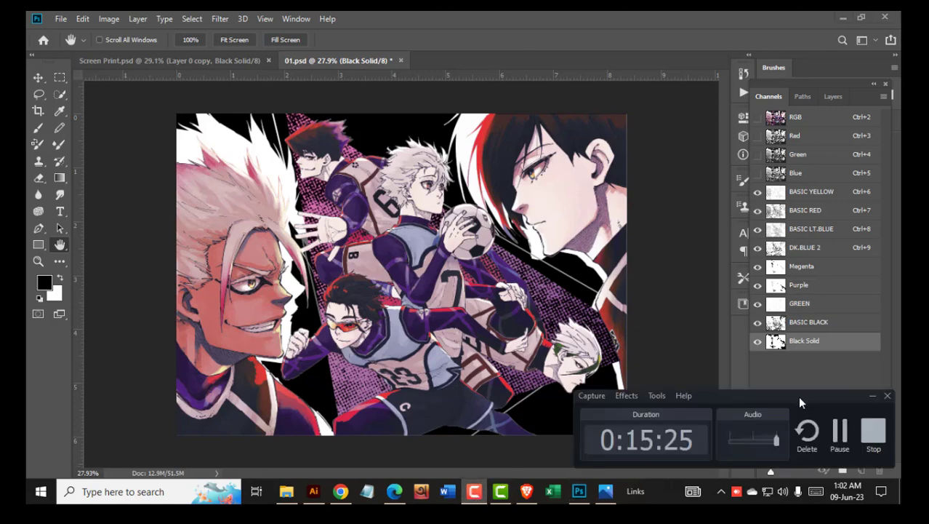